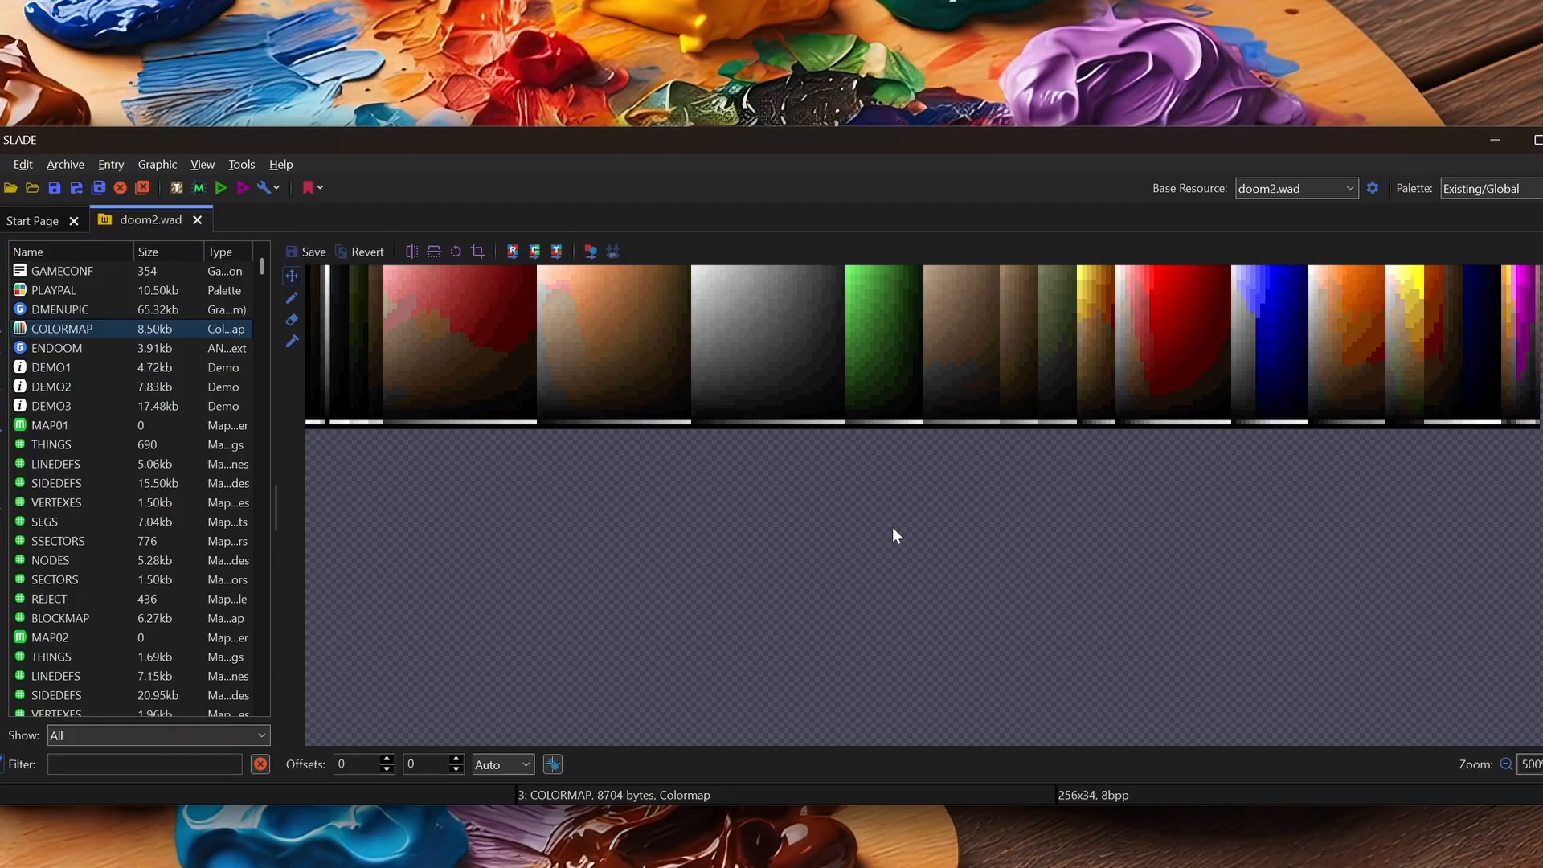
click(64, 290)
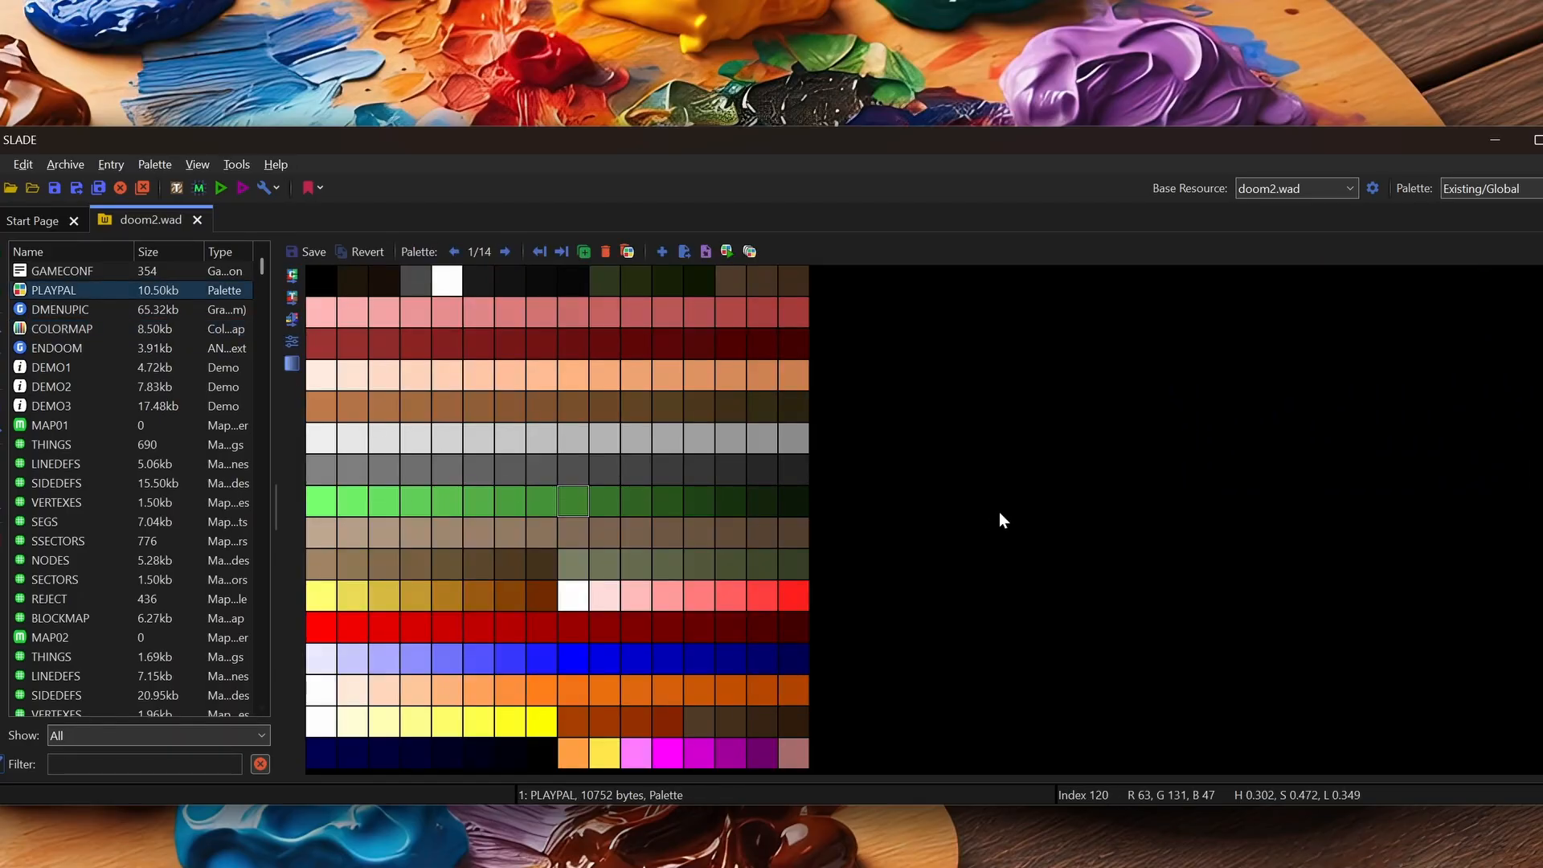
key(Down)
key(Down)
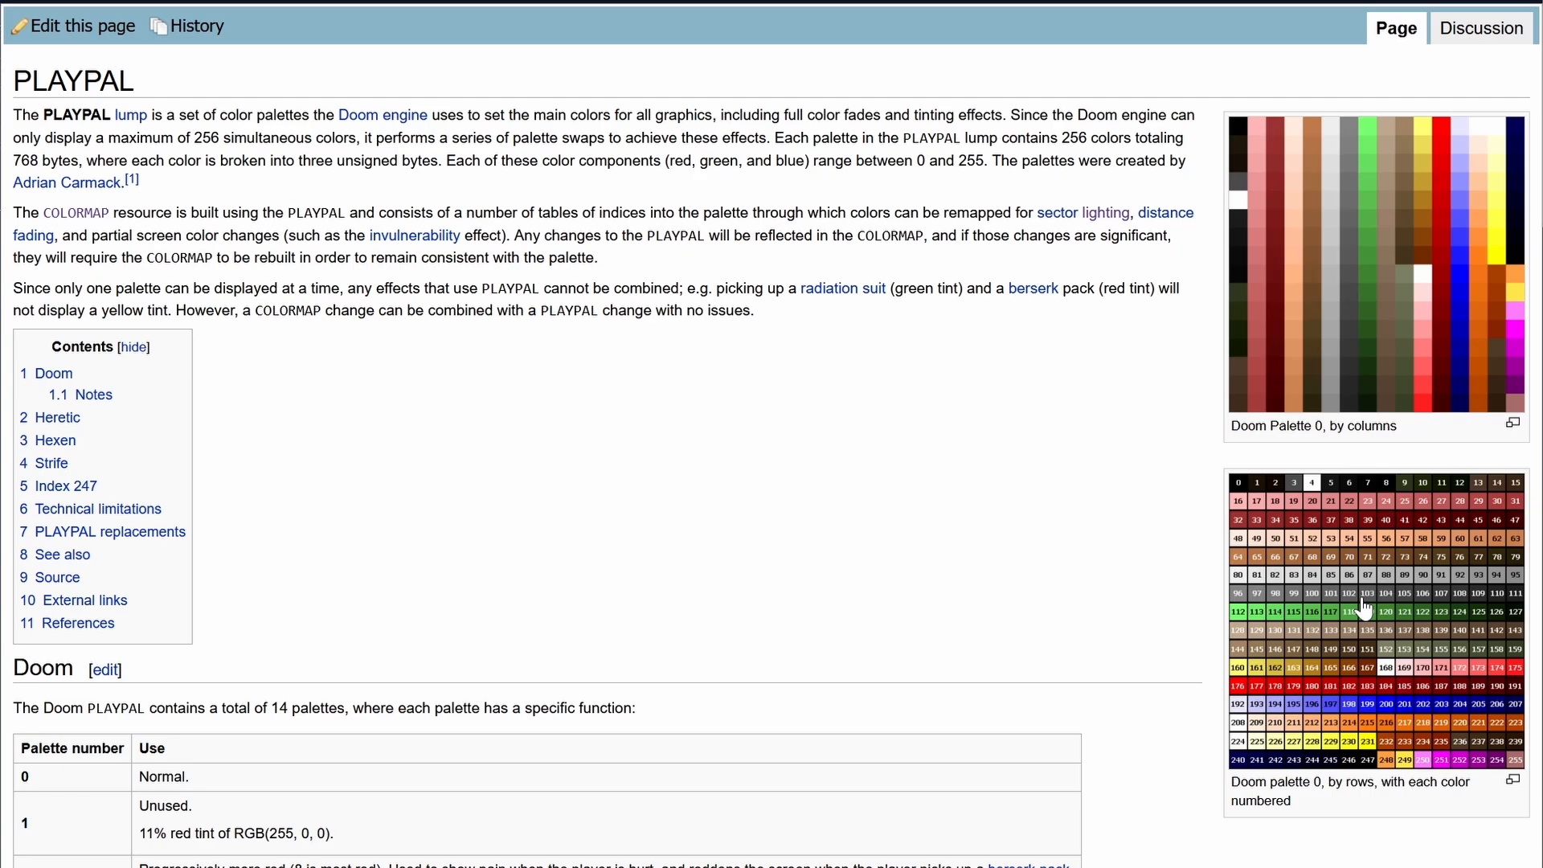
Open the numbered palette image Doompal.png on its own at full size from the PLAYPAL wiki page
click(1231, 596)
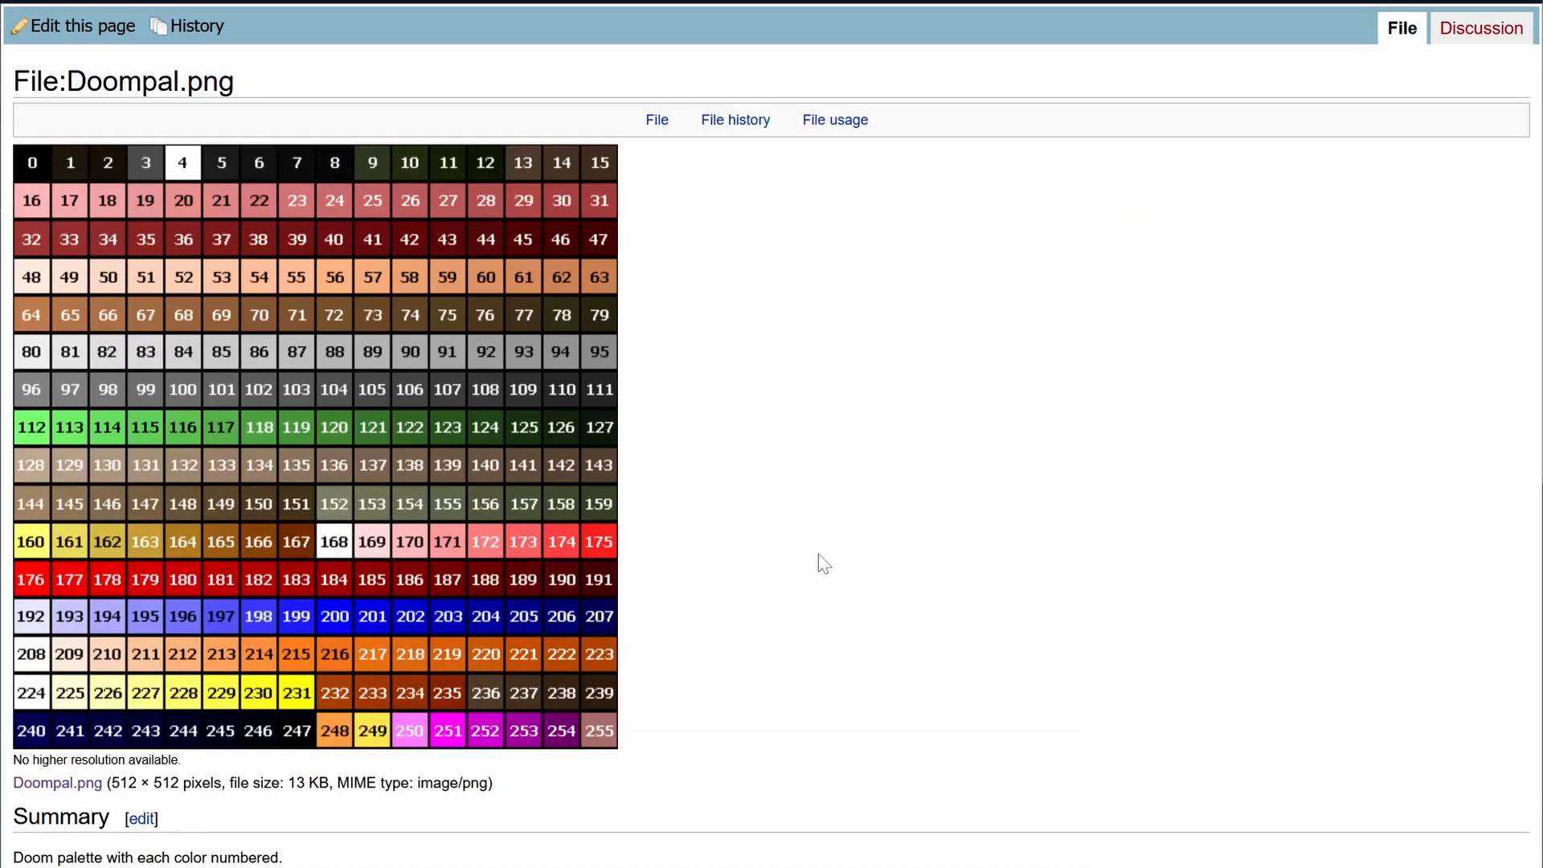
click(447, 422)
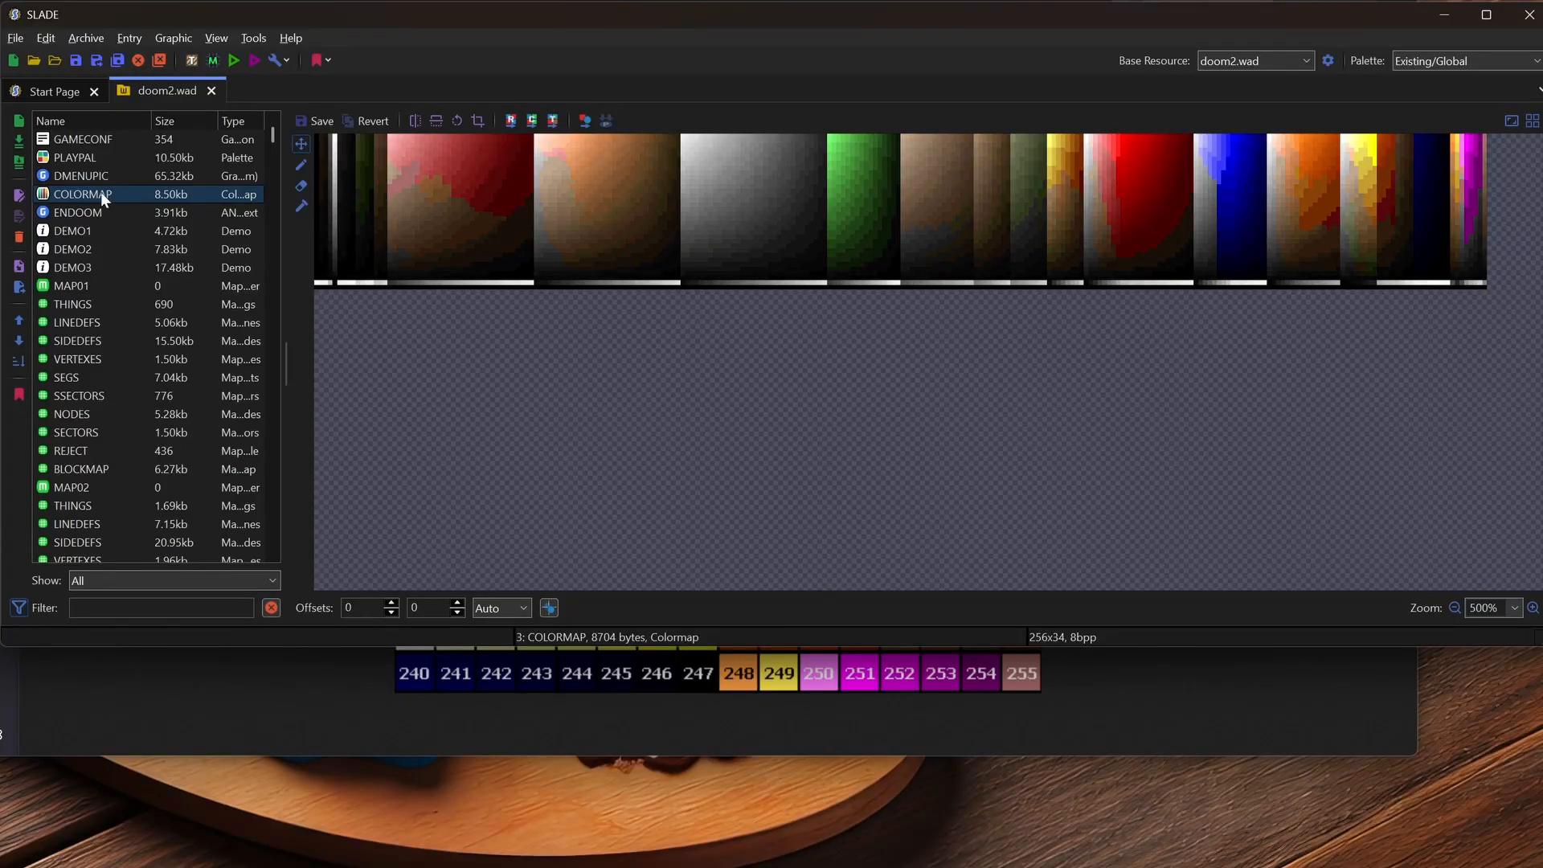
Export doom2.wad's COLORMAP entry as a PNG image through Graphic > Export as PNG
click(100, 191)
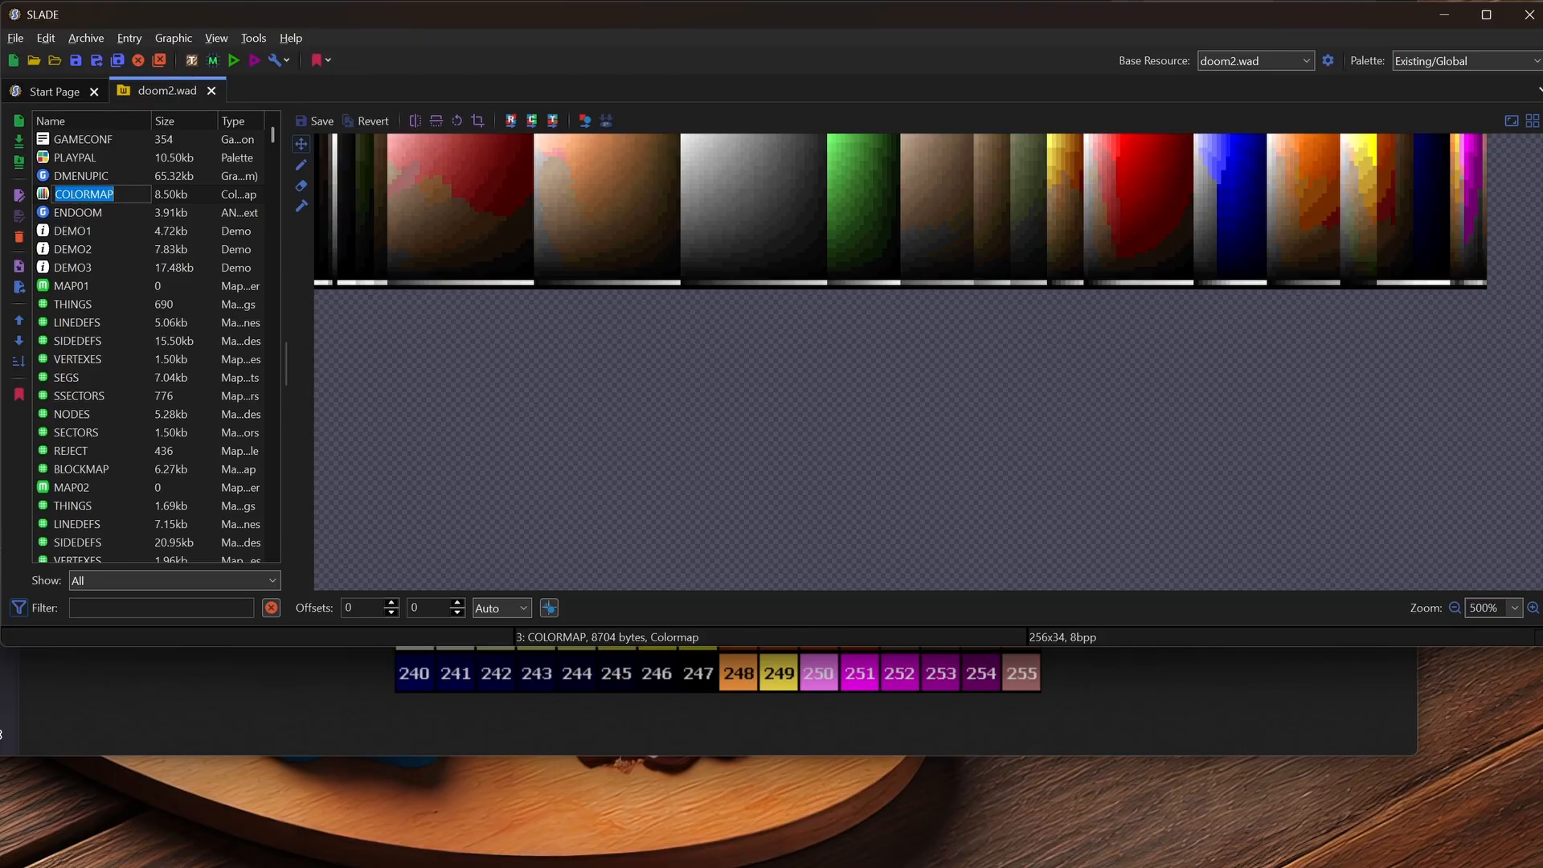
click(99, 205)
click(98, 195)
right_click(98, 193)
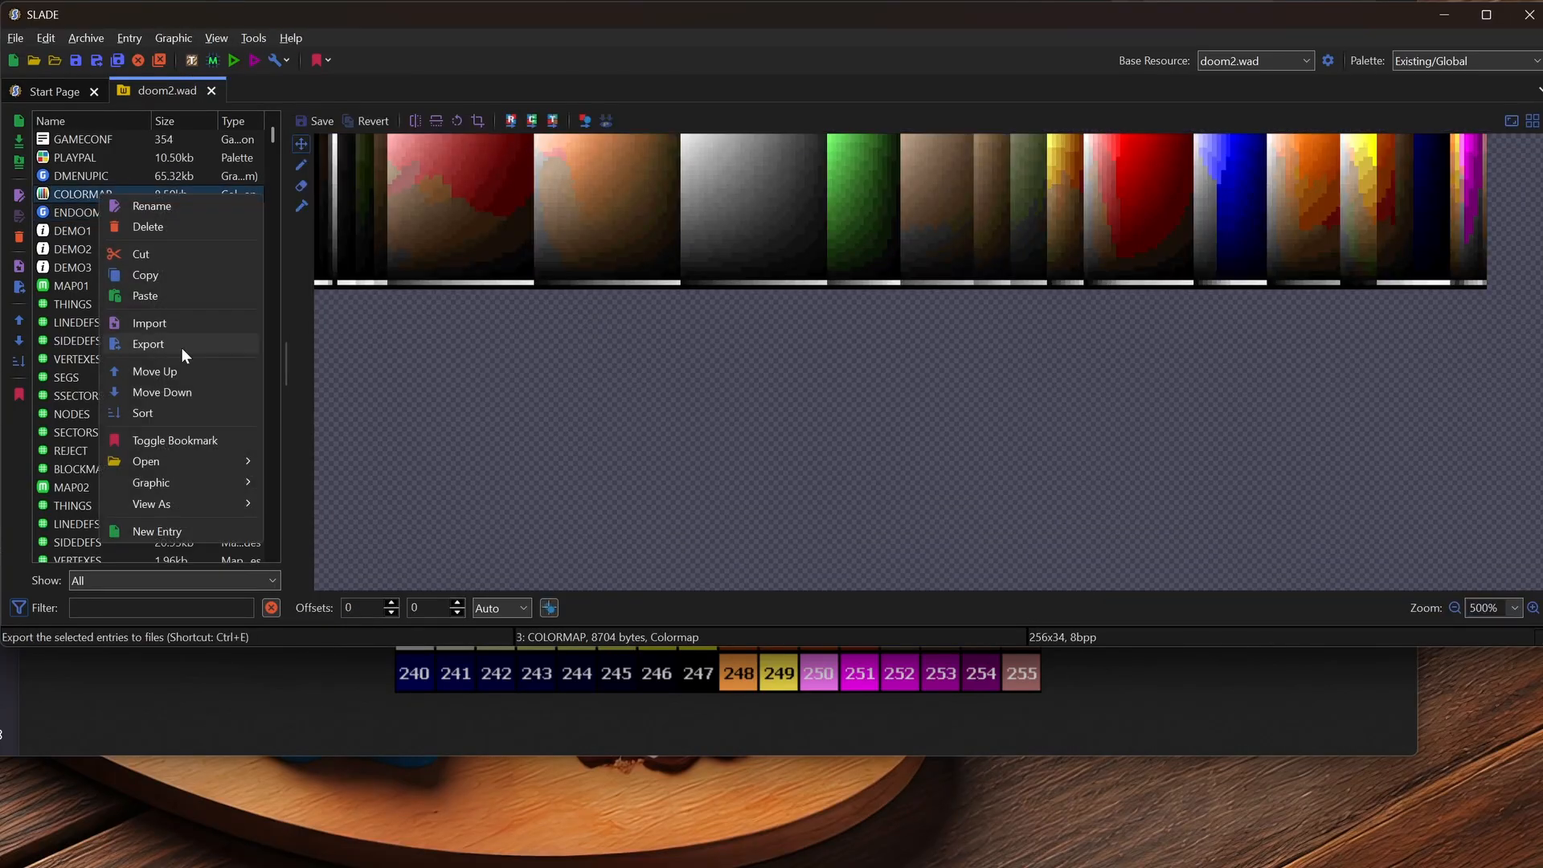
mouse_move(199, 481)
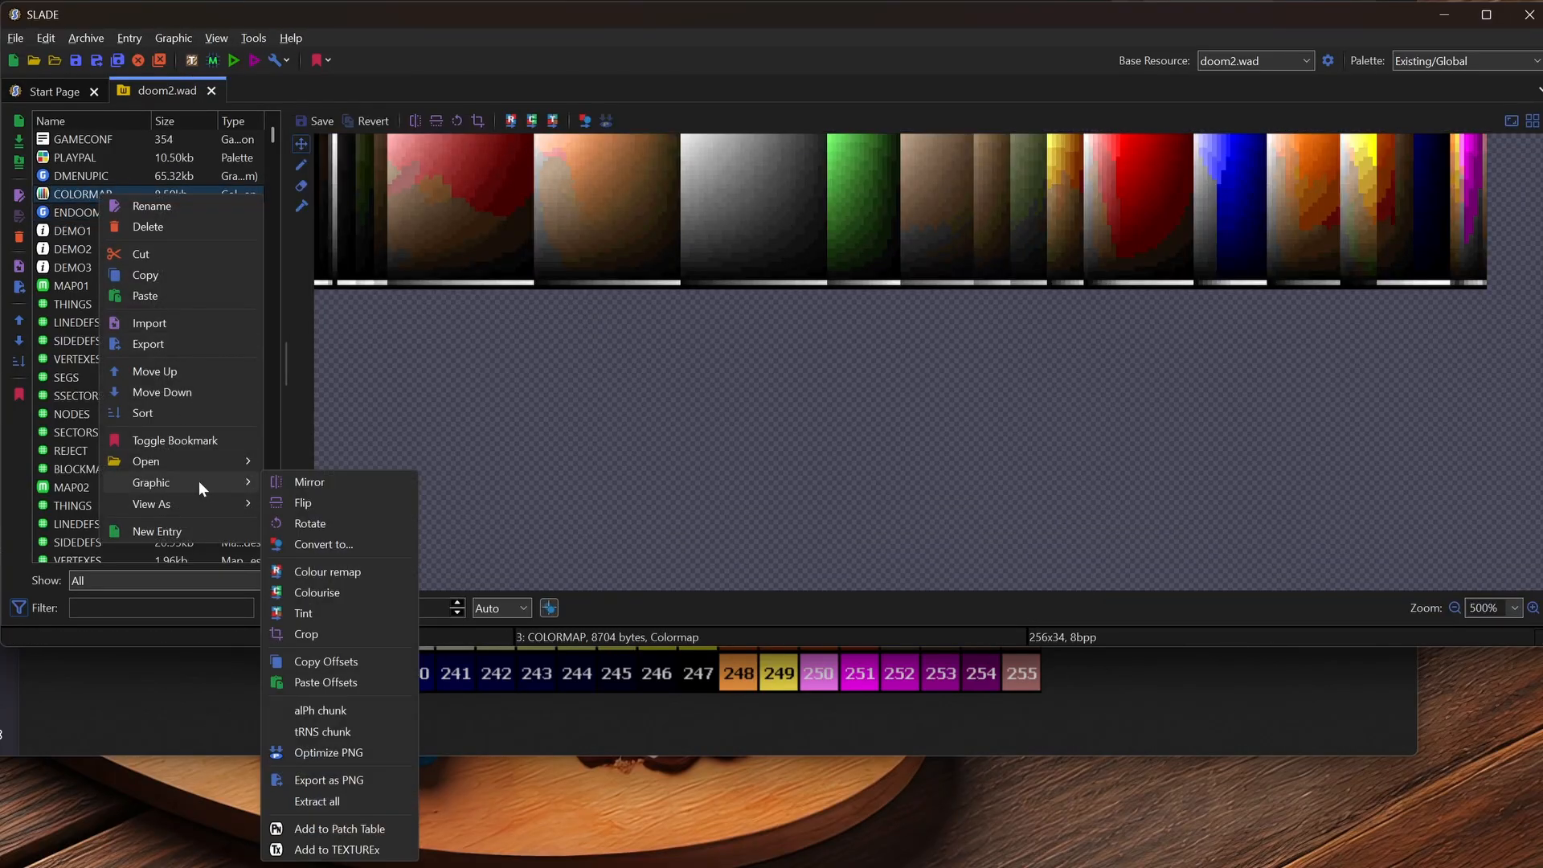
click(360, 780)
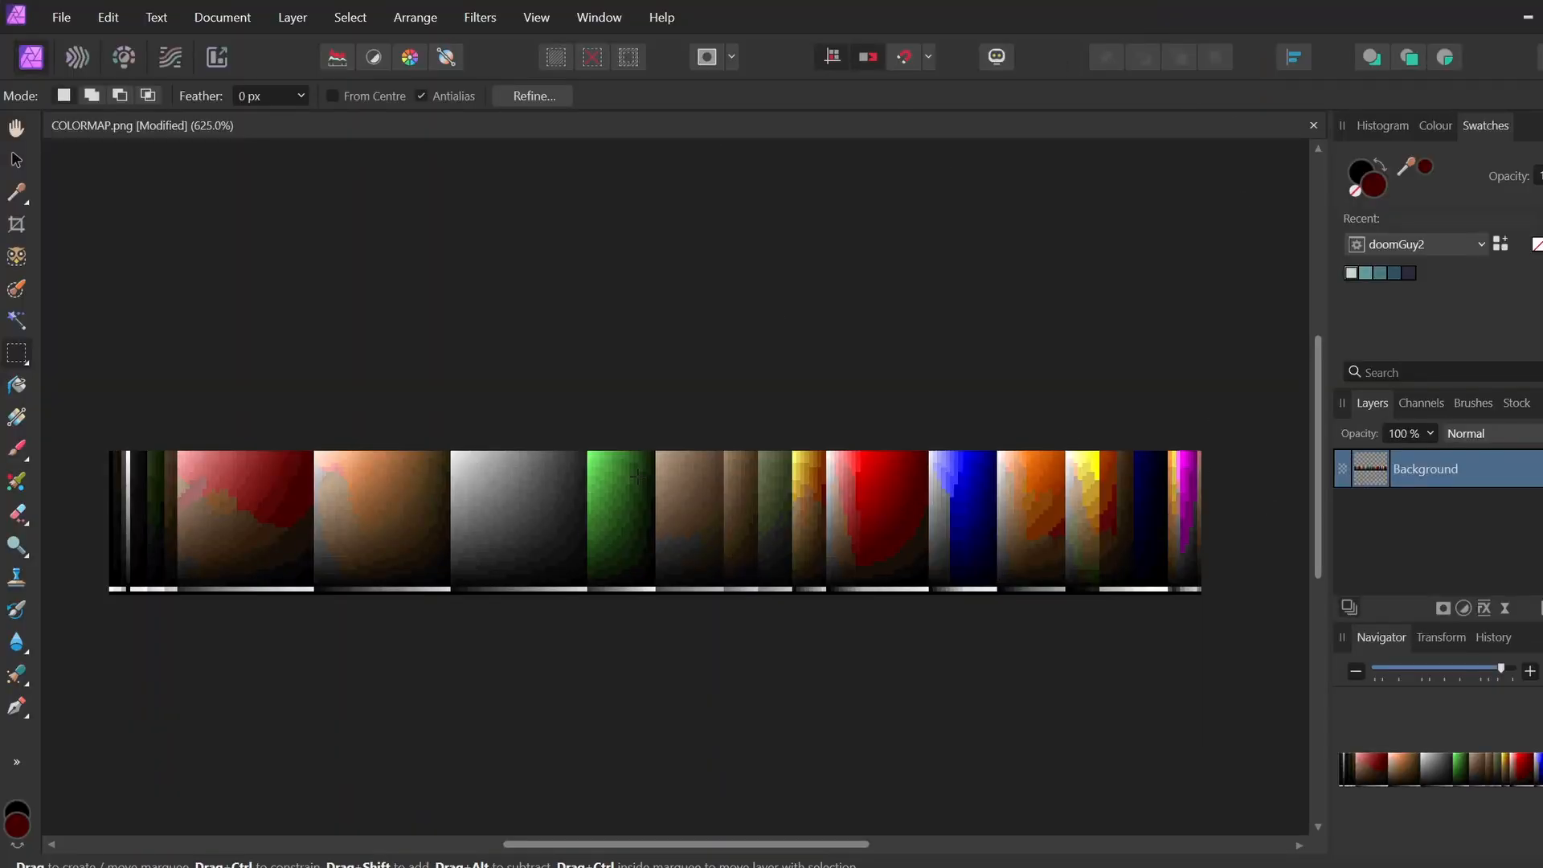
key(ctrl+plus)
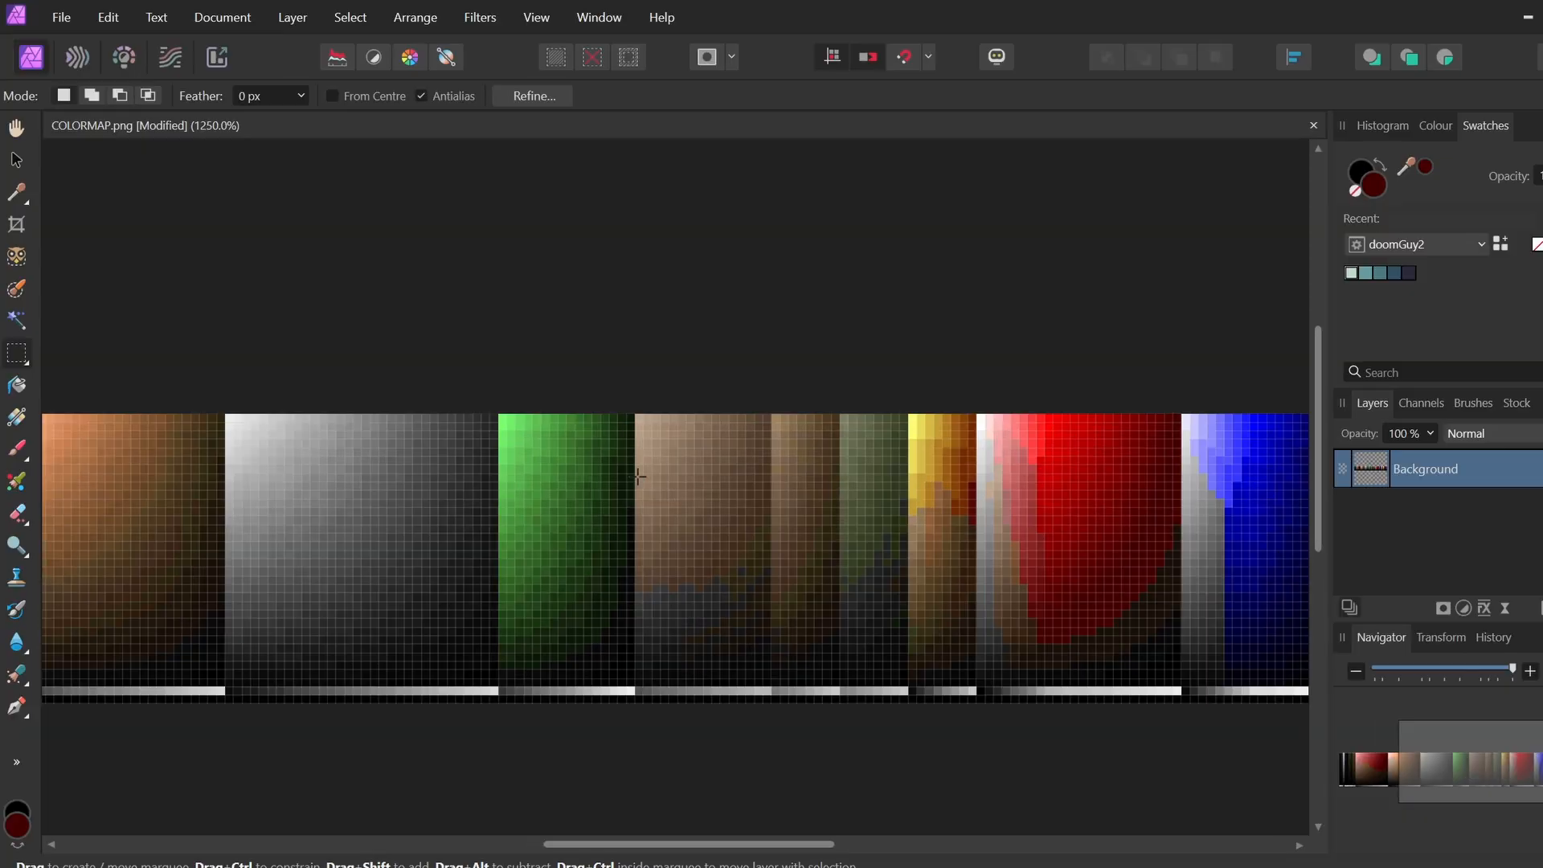
scroll(631, 623, up, 3)
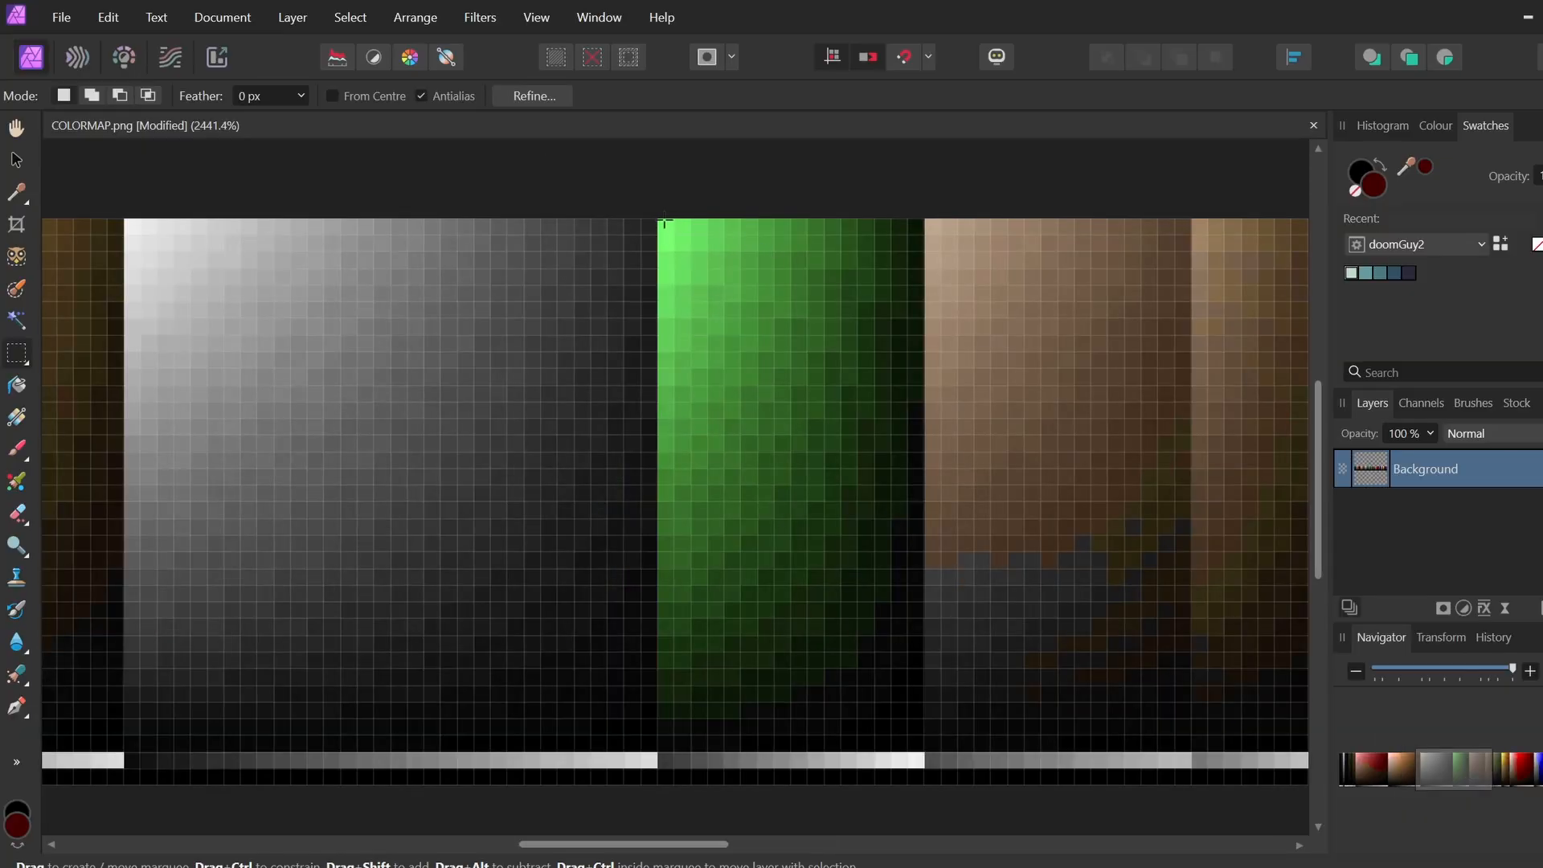
drag(662, 223, 674, 236)
drag(592, 845, 241, 836)
drag(511, 220, 534, 235)
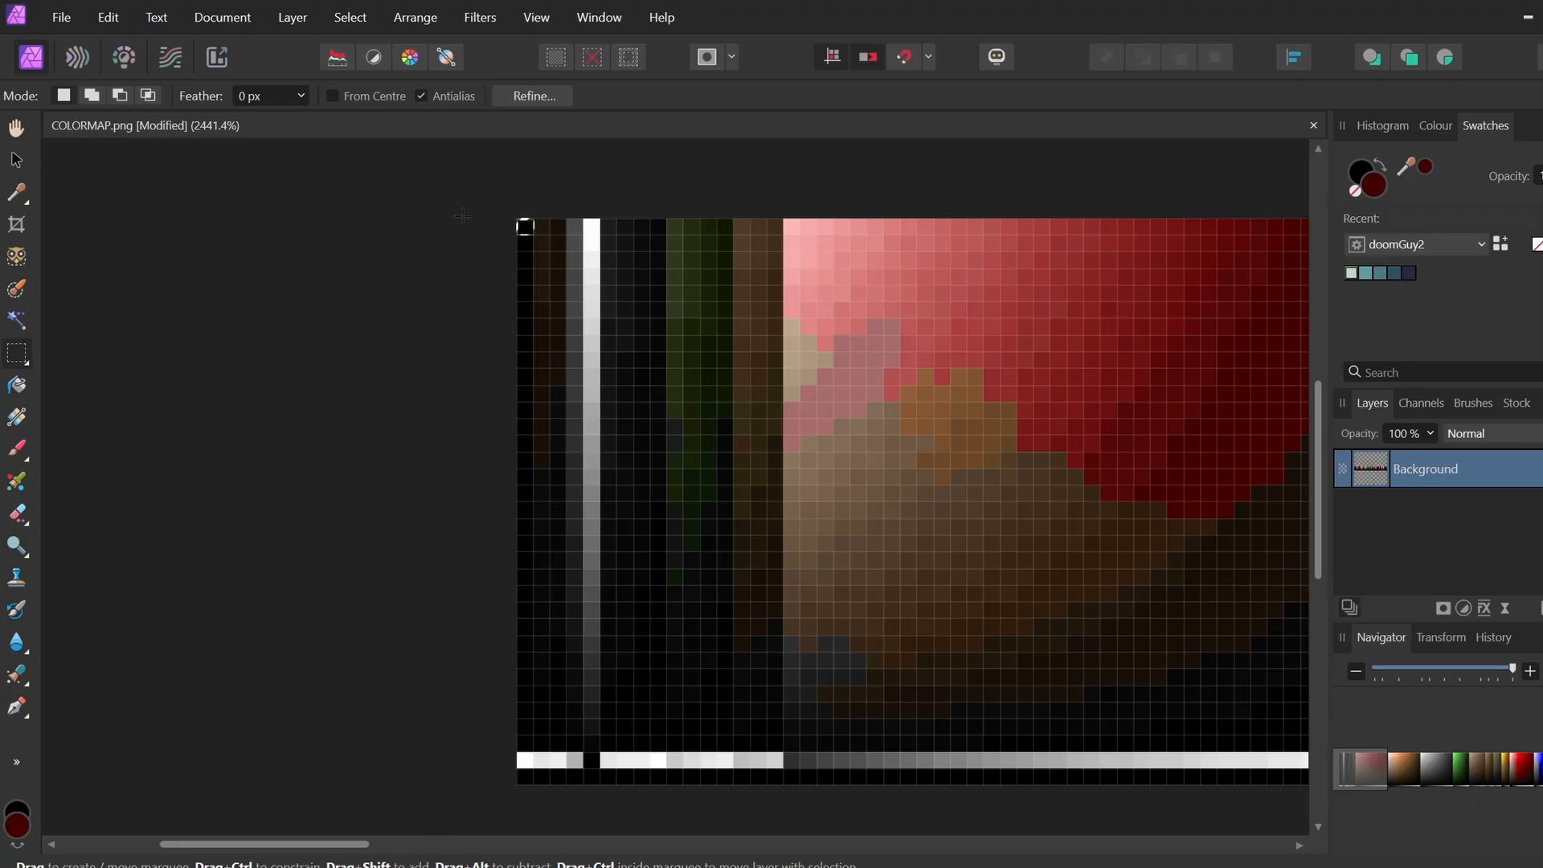
drag(521, 222, 1400, 234)
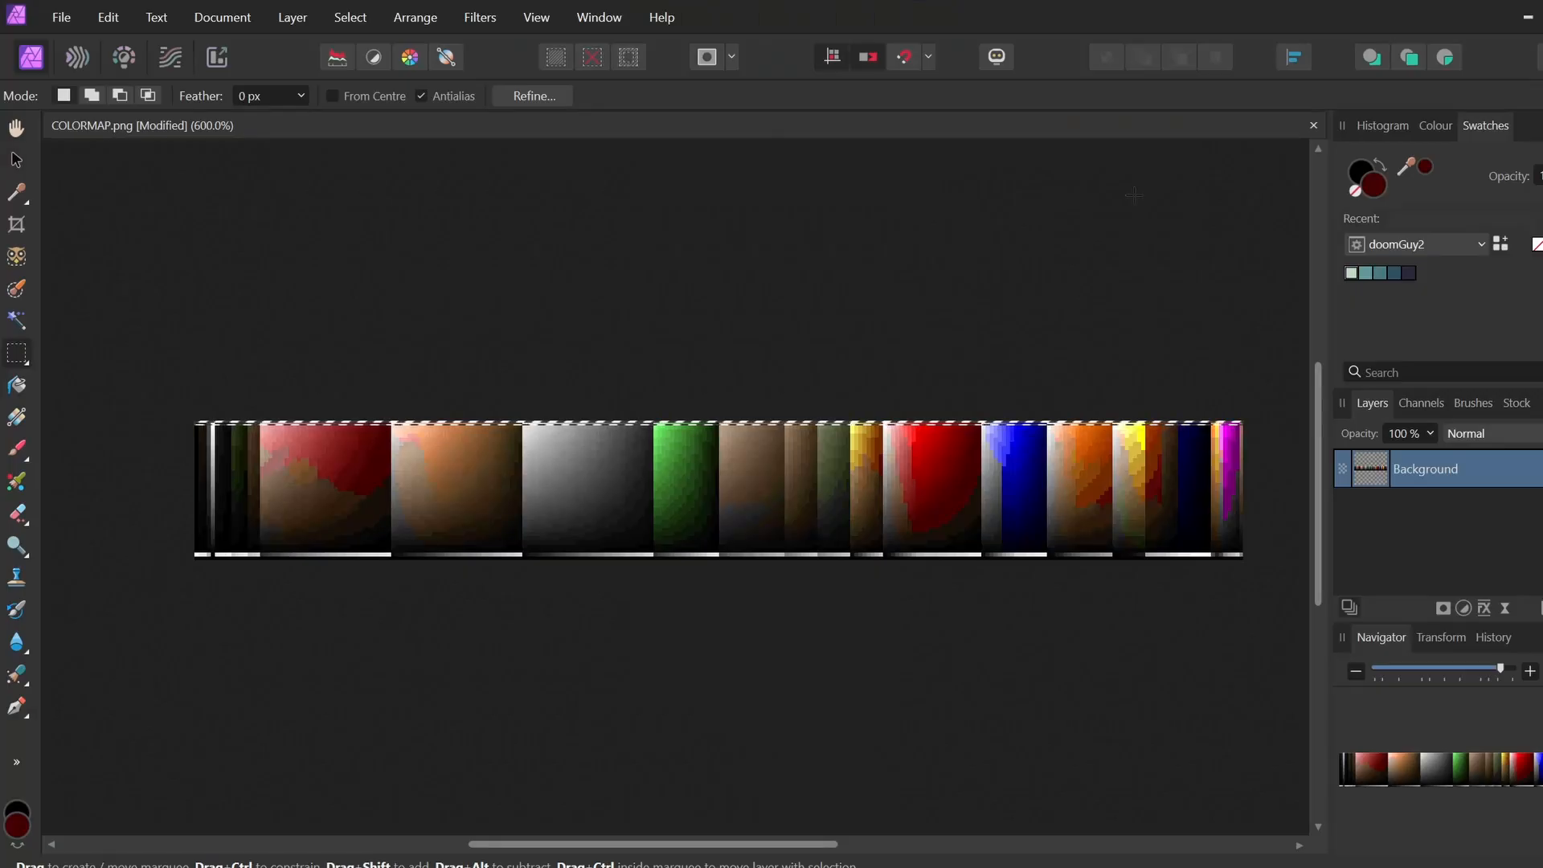
scroll(691, 552, up, 2)
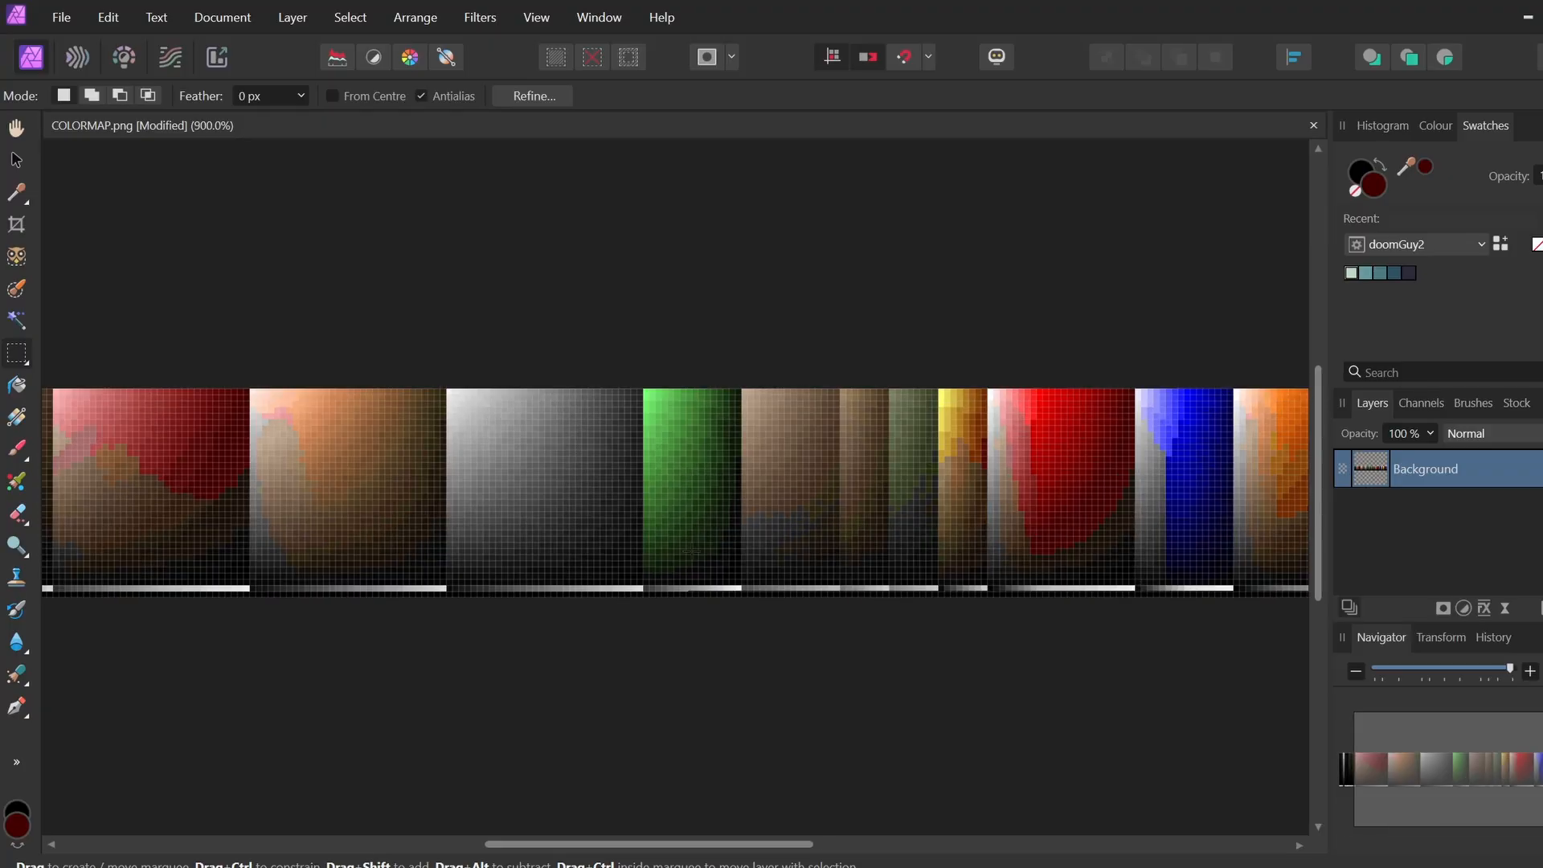
scroll(691, 553, up, 2)
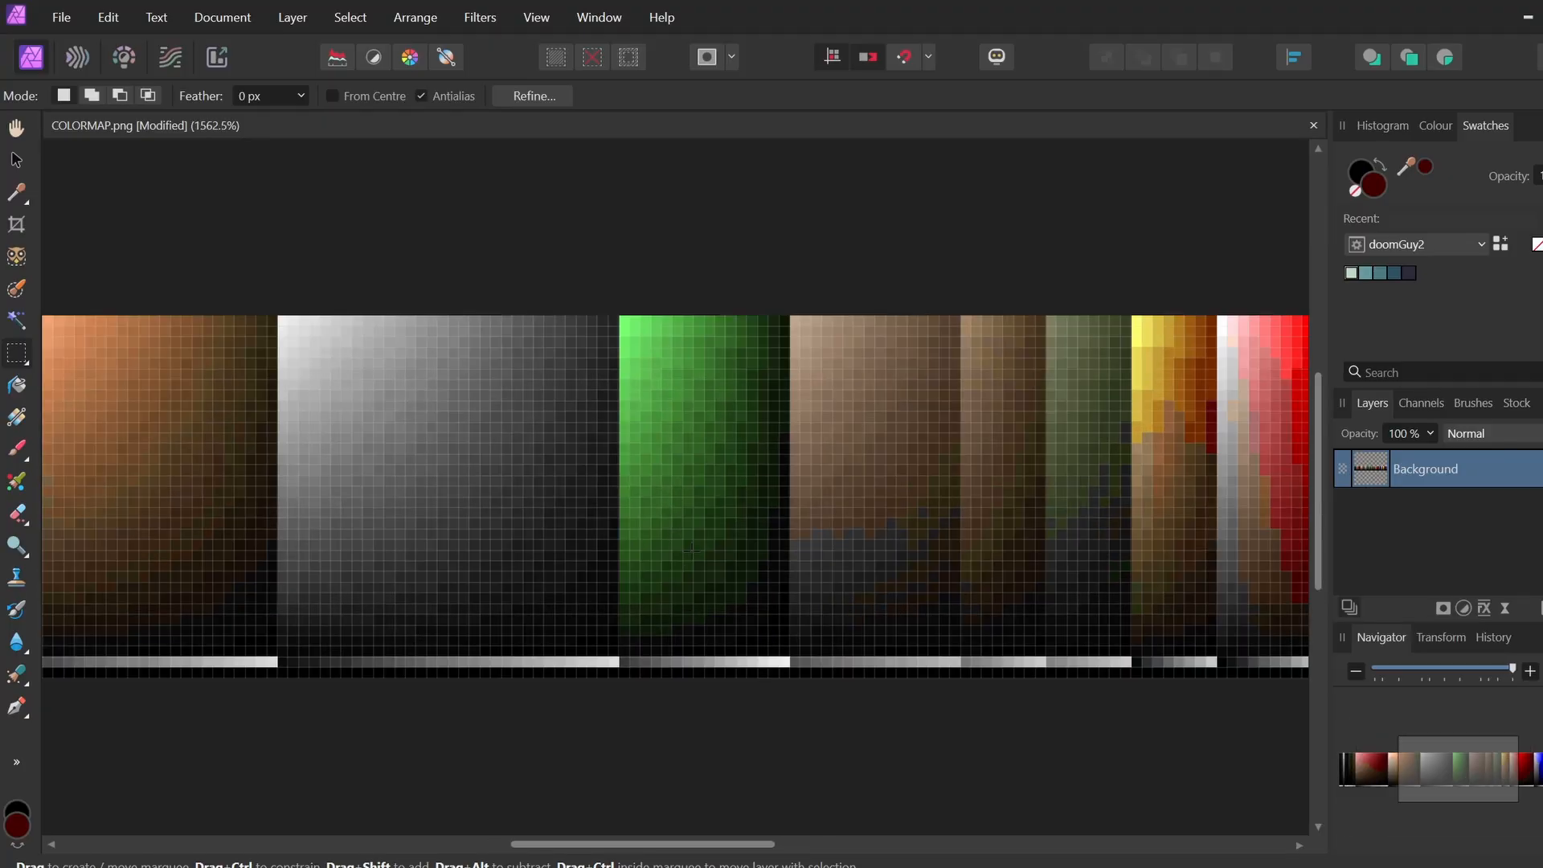
key(ctrl+d)
scroll(343, 852, left, 10)
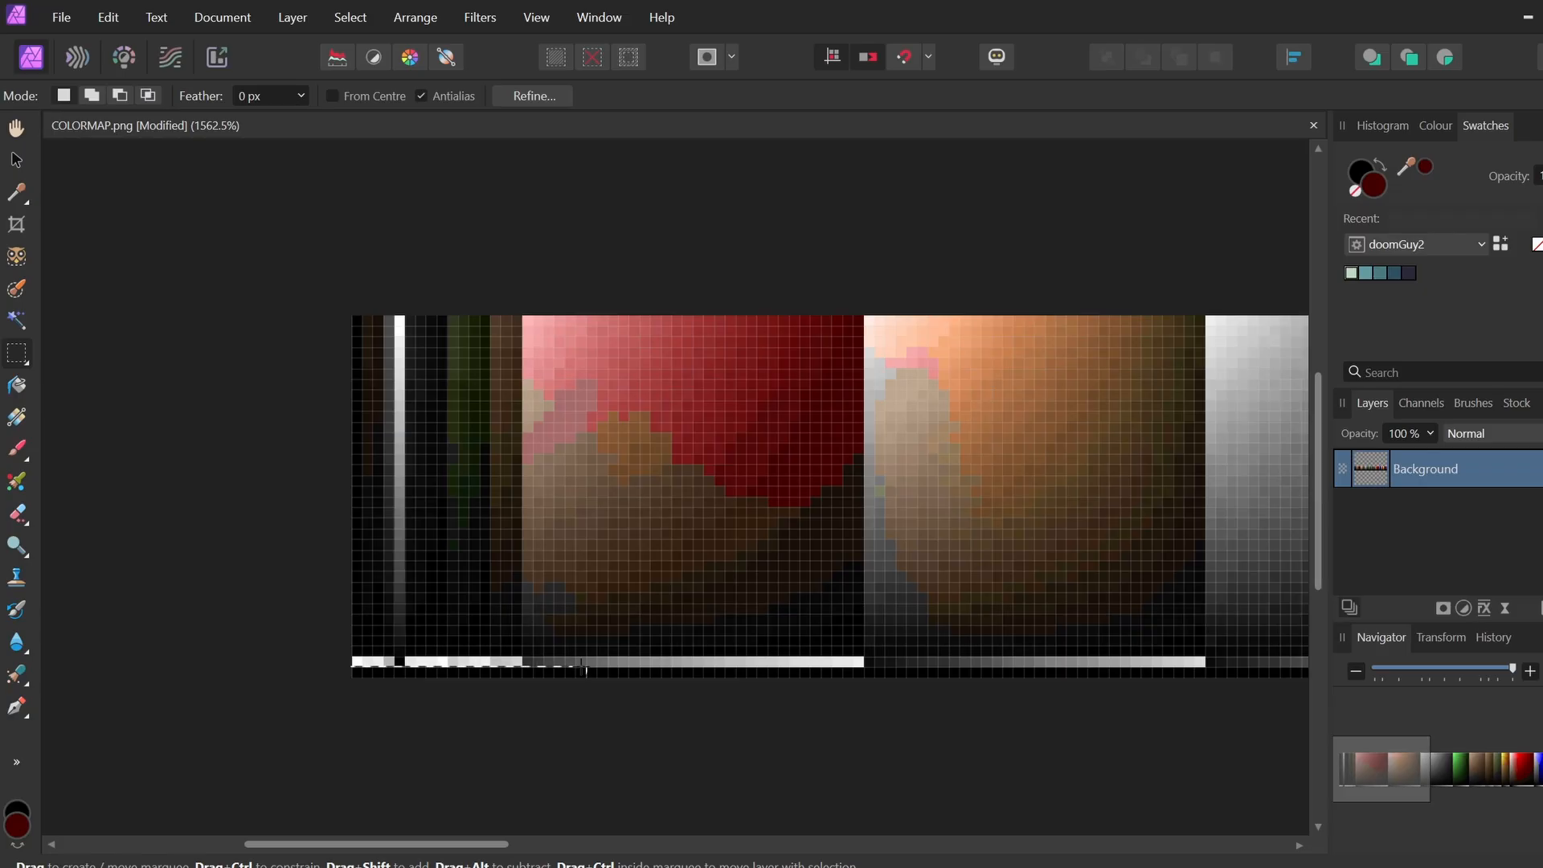
drag(586, 669, 896, 677)
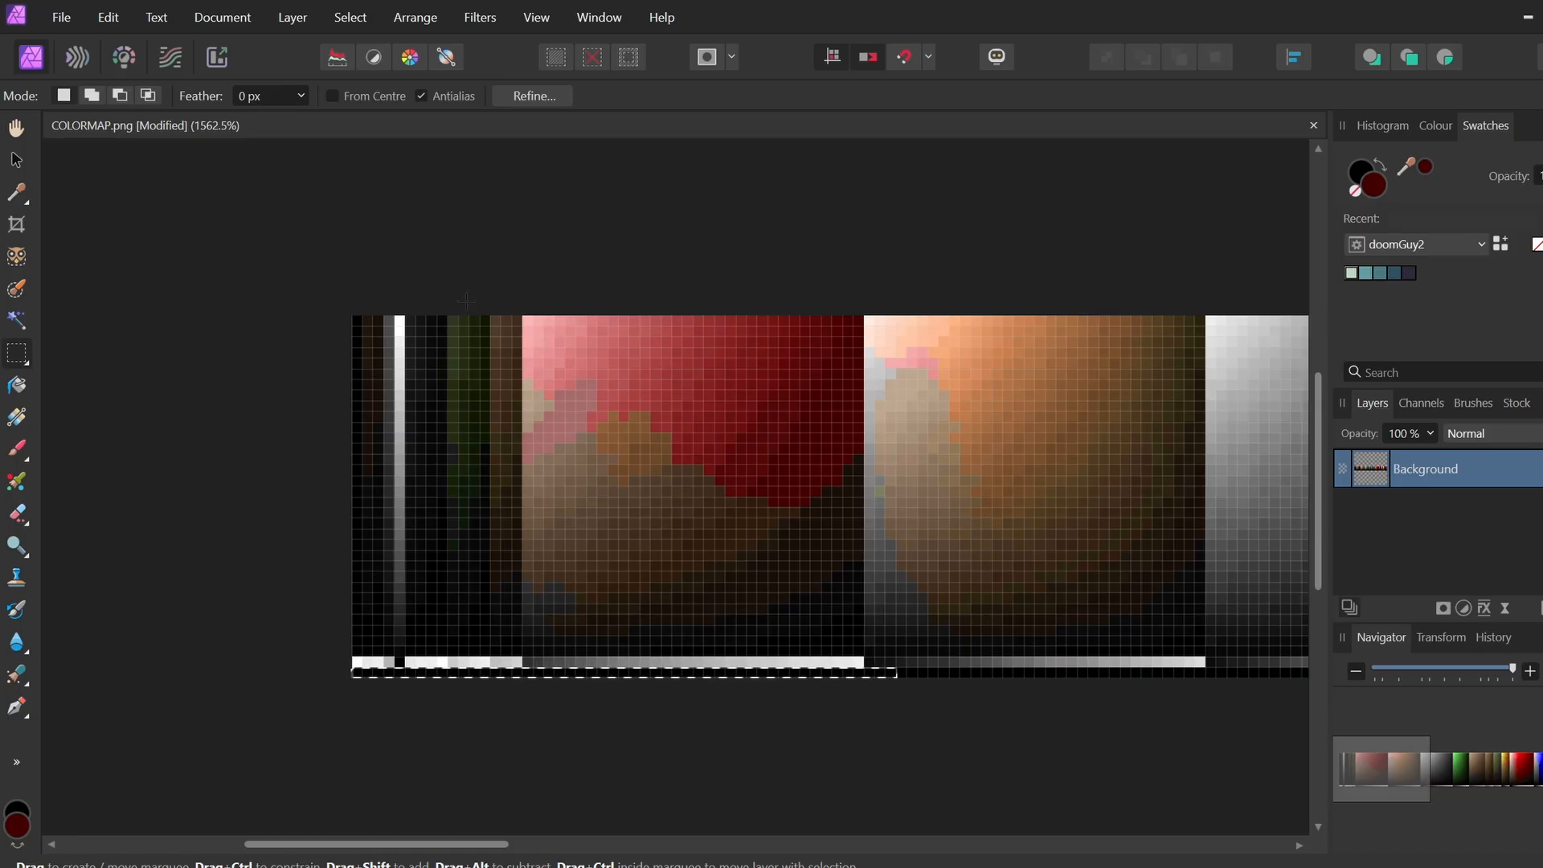
key(ctrl+d)
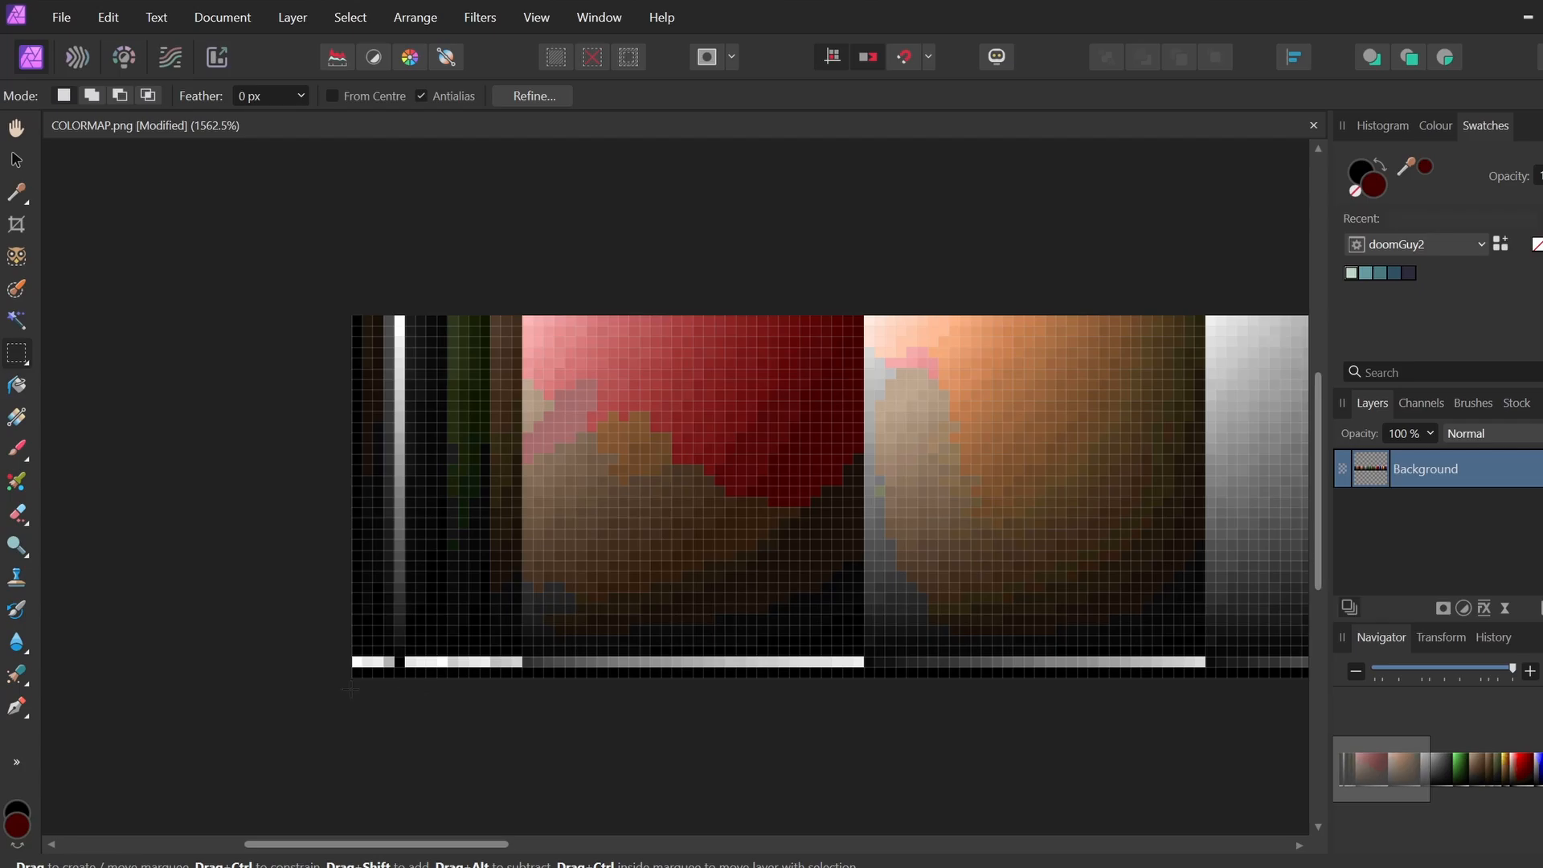
drag(348, 691, 522, 670)
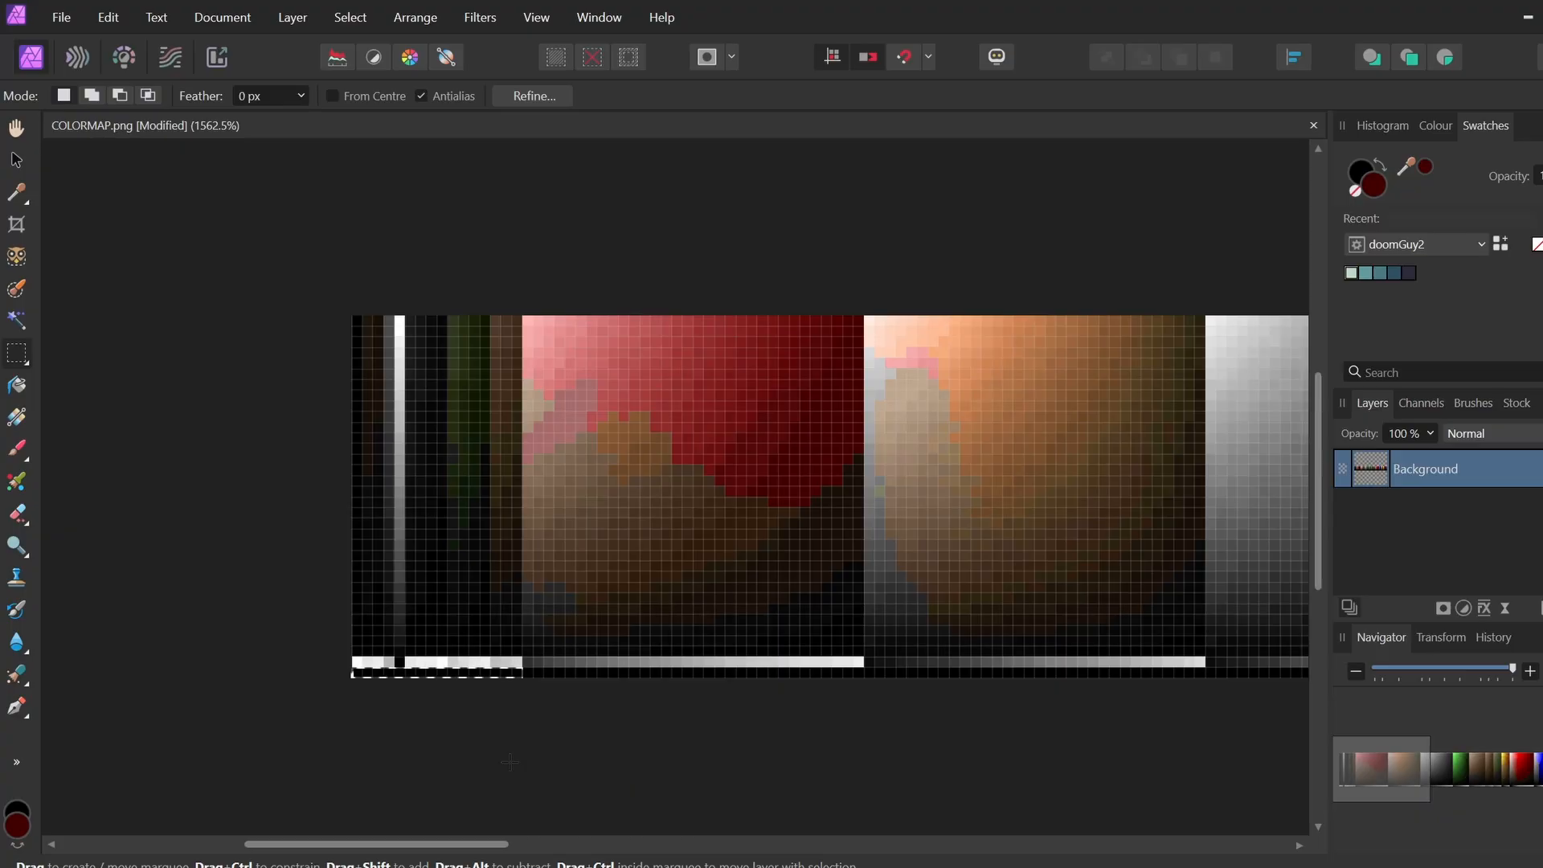
click(367, 680)
drag(356, 658, 1213, 665)
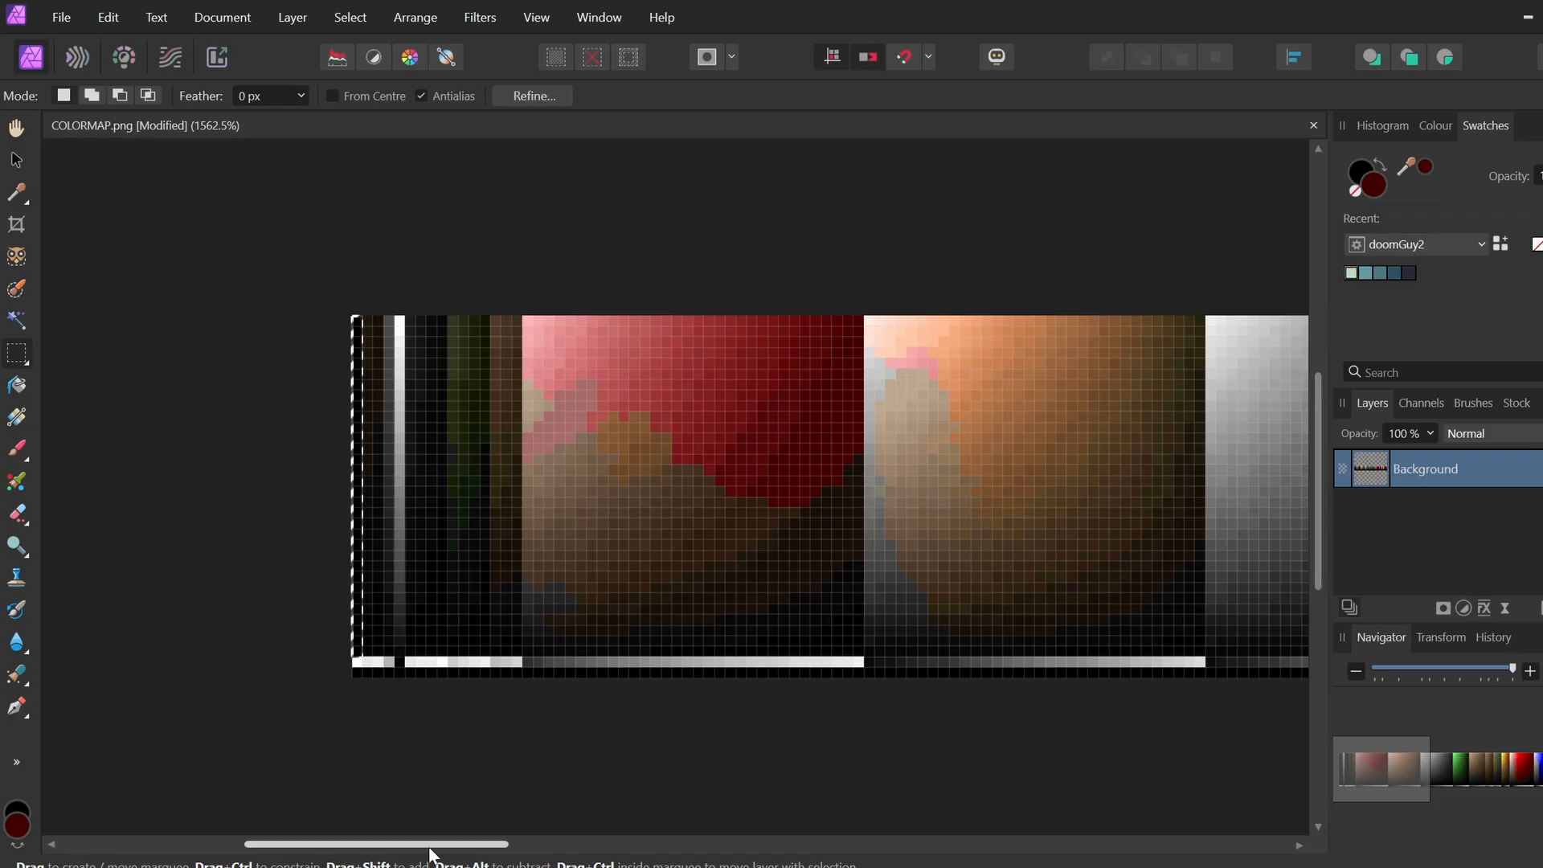
Scroll and zoom in on COLORMAP.png's green ramp, then bring the Doompal.png browser forward
drag(449, 844, 683, 847)
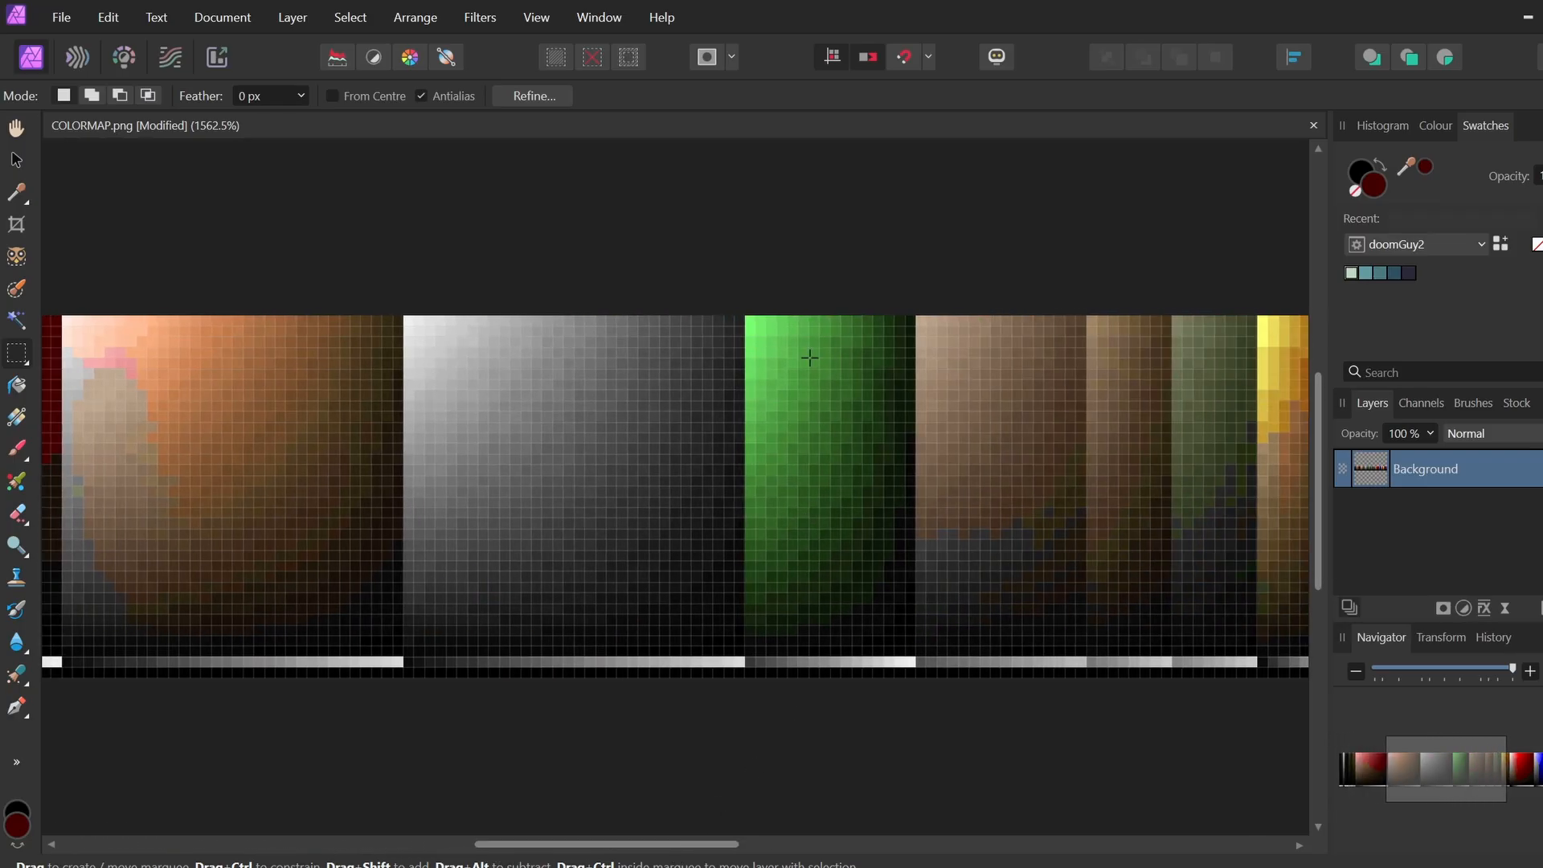
key(ctrl+plus)
key(ctrl+plus)
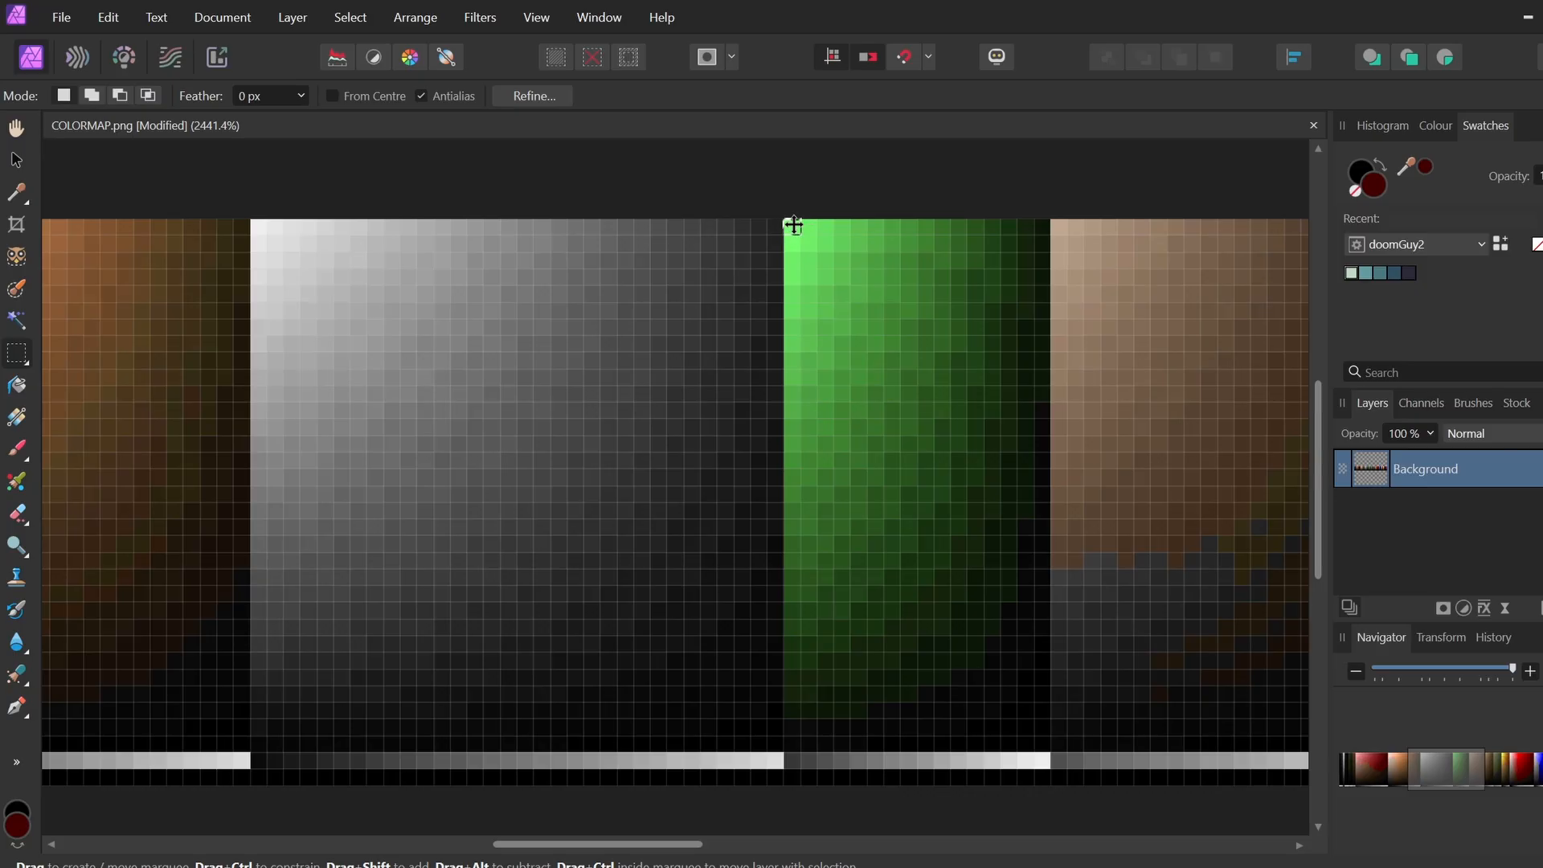
key(alt+Tab)
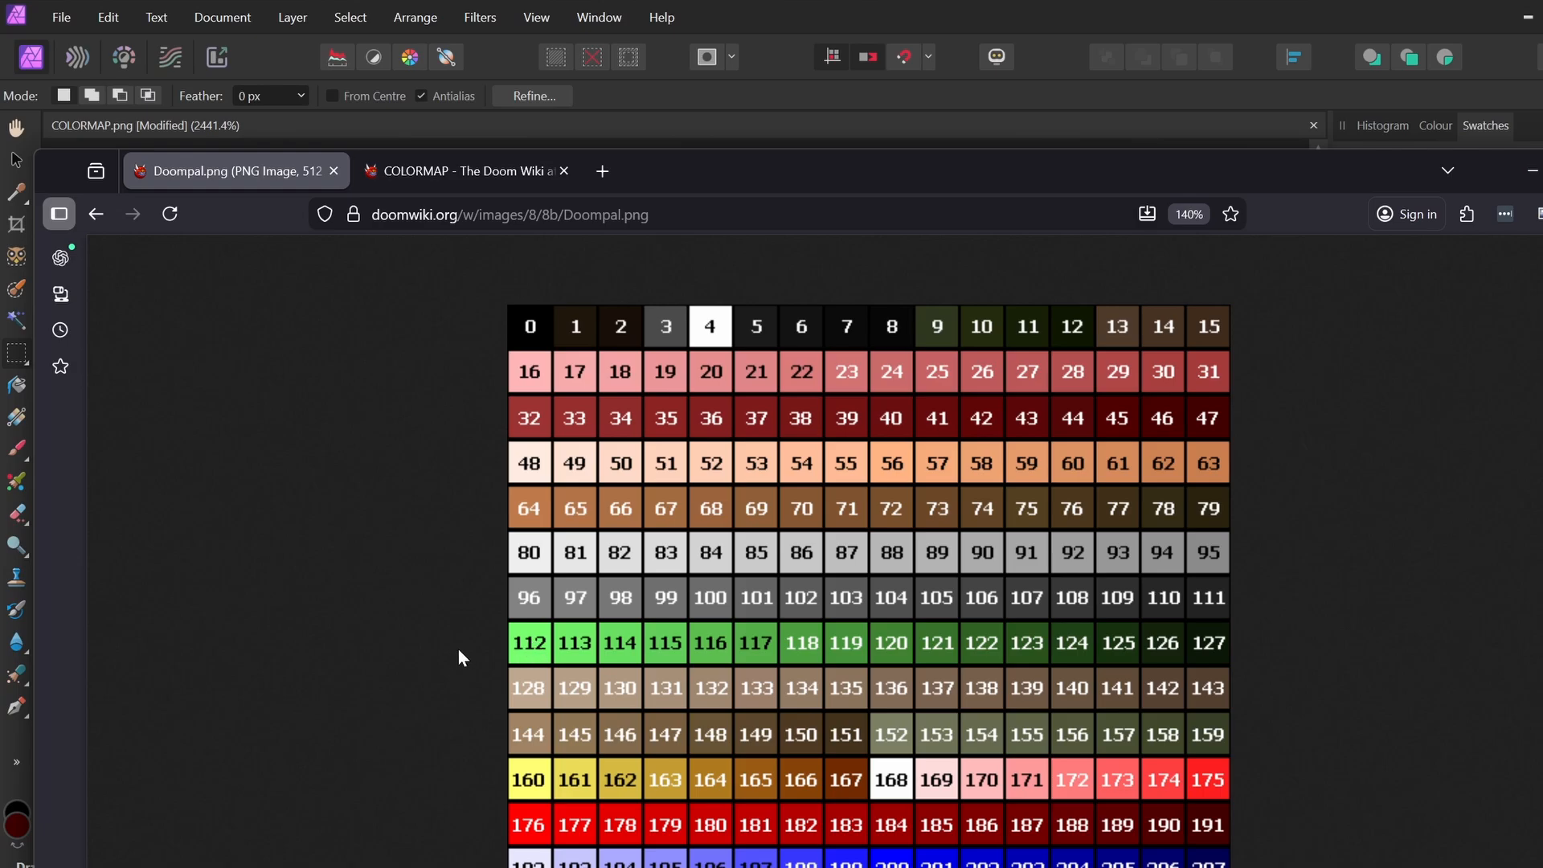
Switch from the Doompal.png browser back to the COLORMAP.png canvas in Affinity Photo
key(alt+Tab)
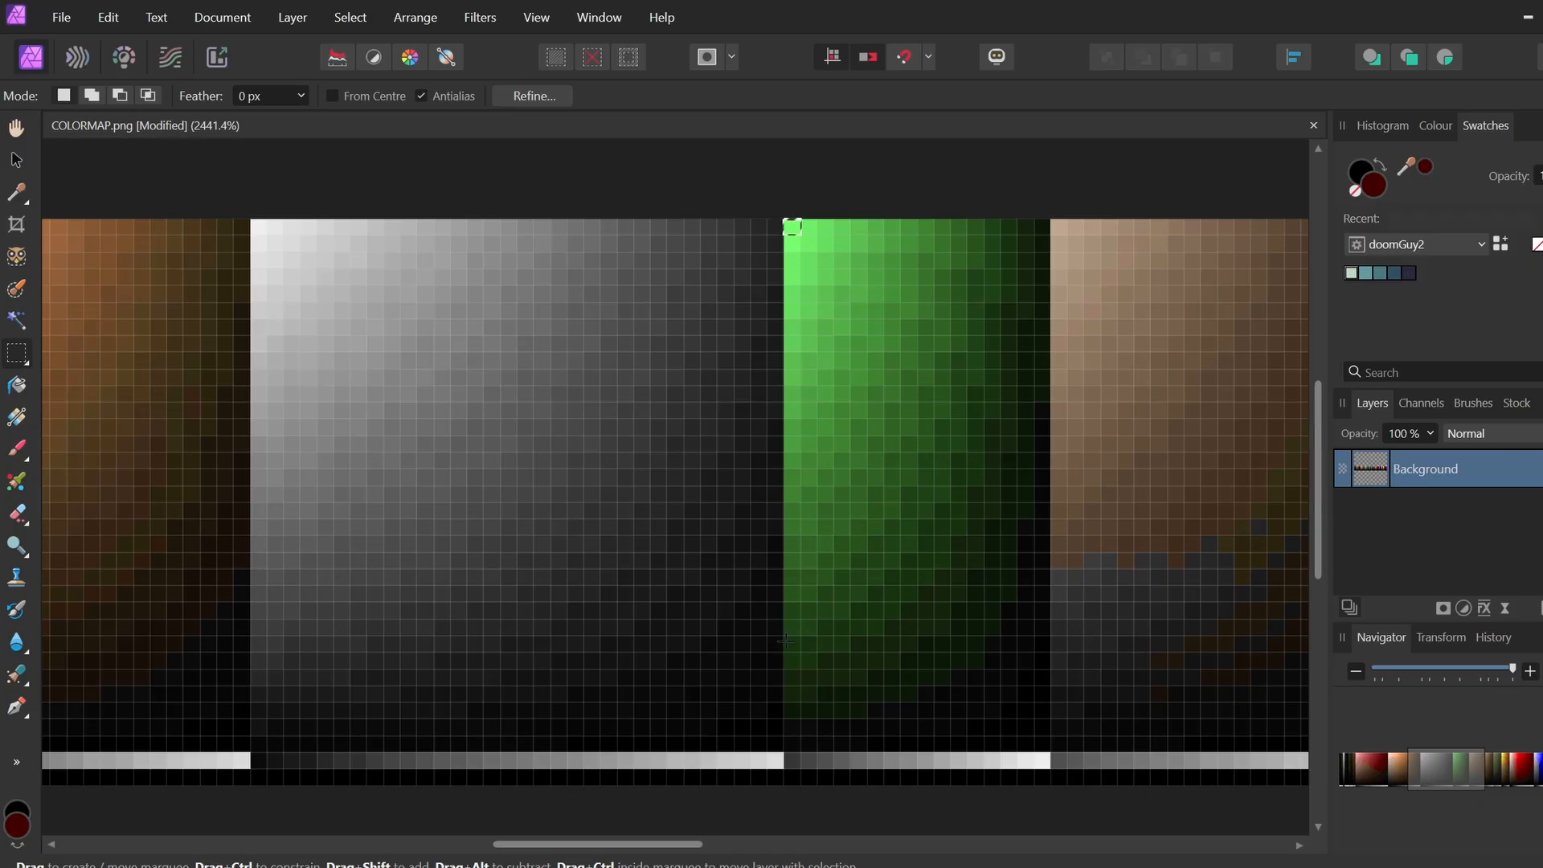
Compare a selected COLORMAP pixel against the Doom palette, then select a wide band across the strips
drag(786, 635, 800, 651)
key(alt+Tab)
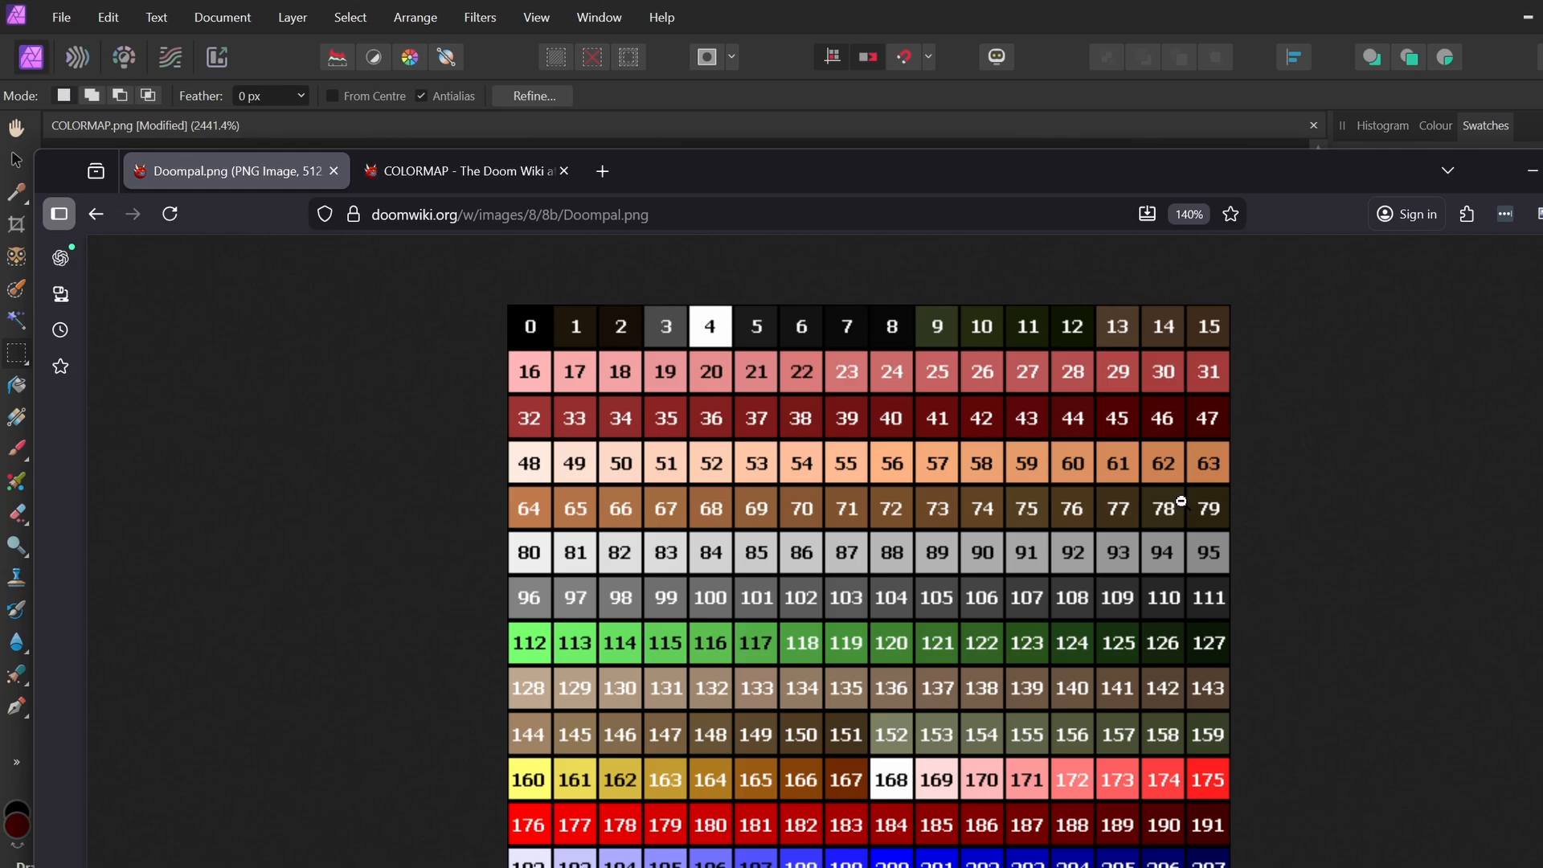
click(1010, 13)
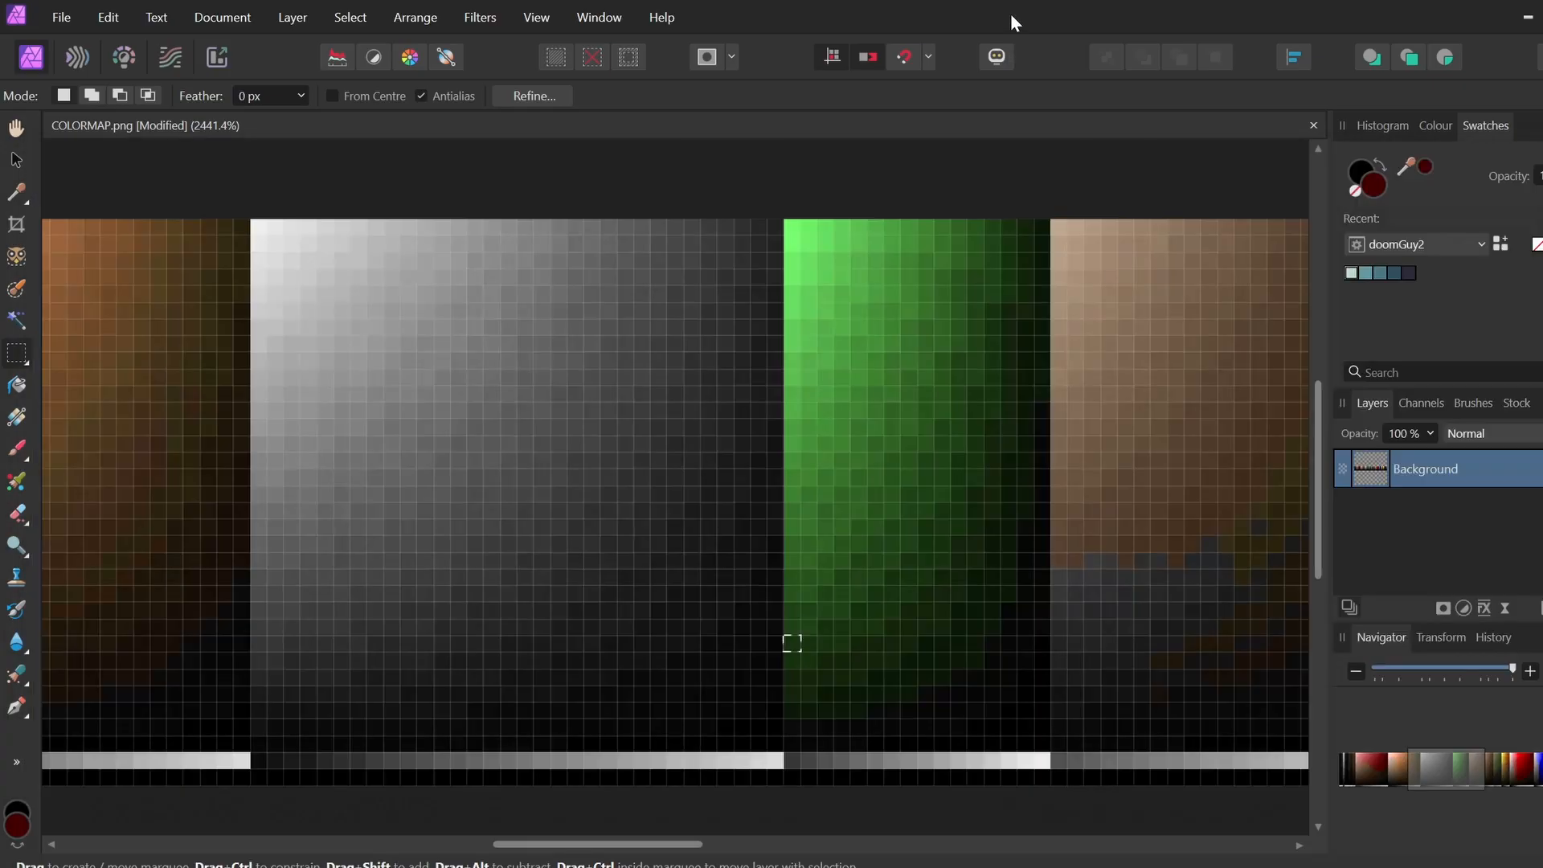
drag(653, 843, 348, 829)
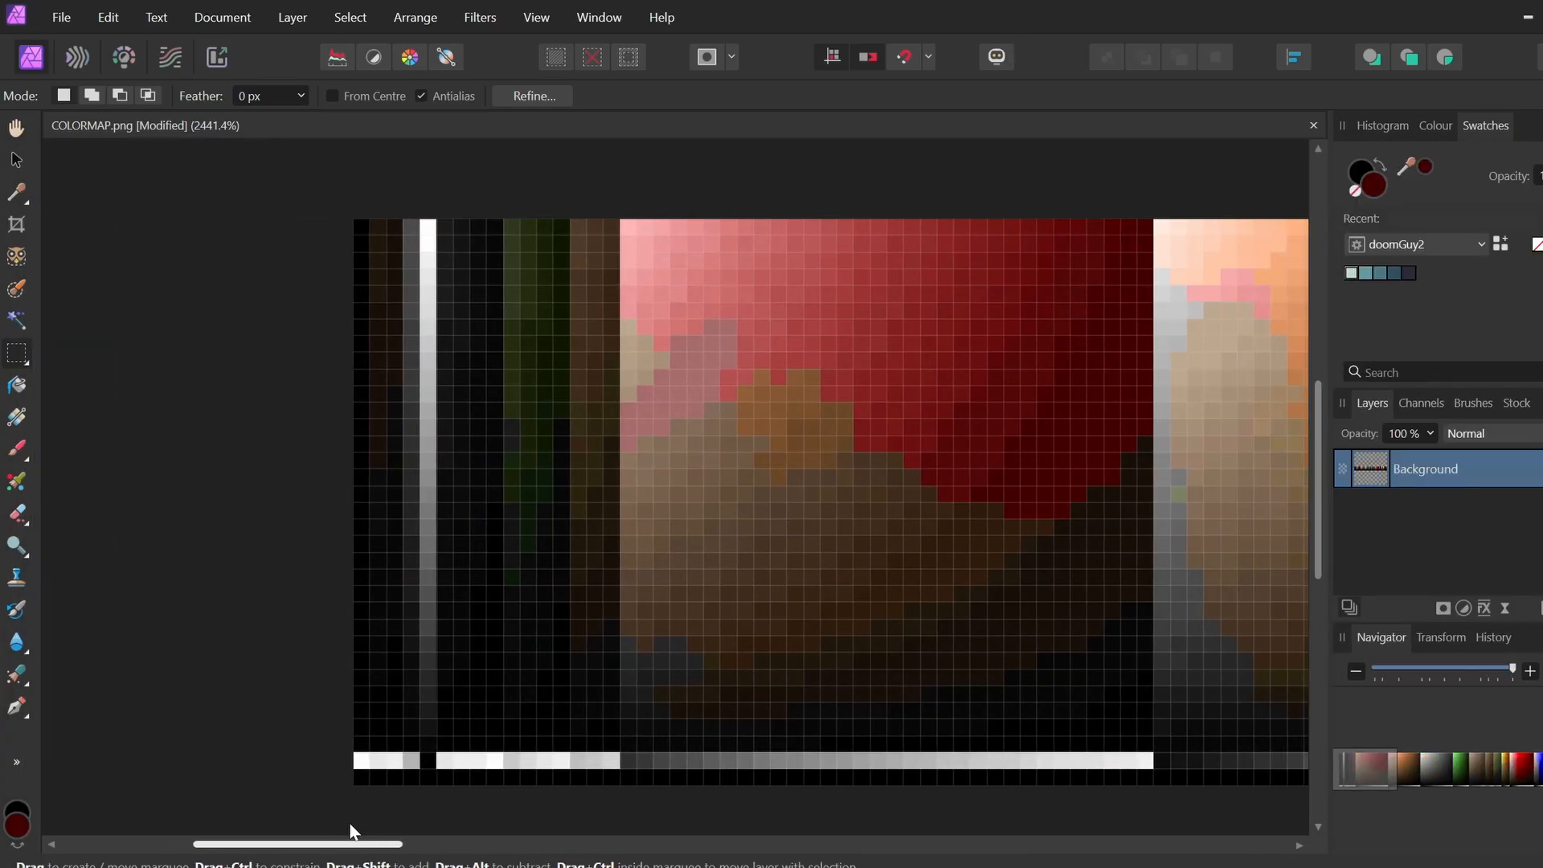
drag(625, 651, 895, 649)
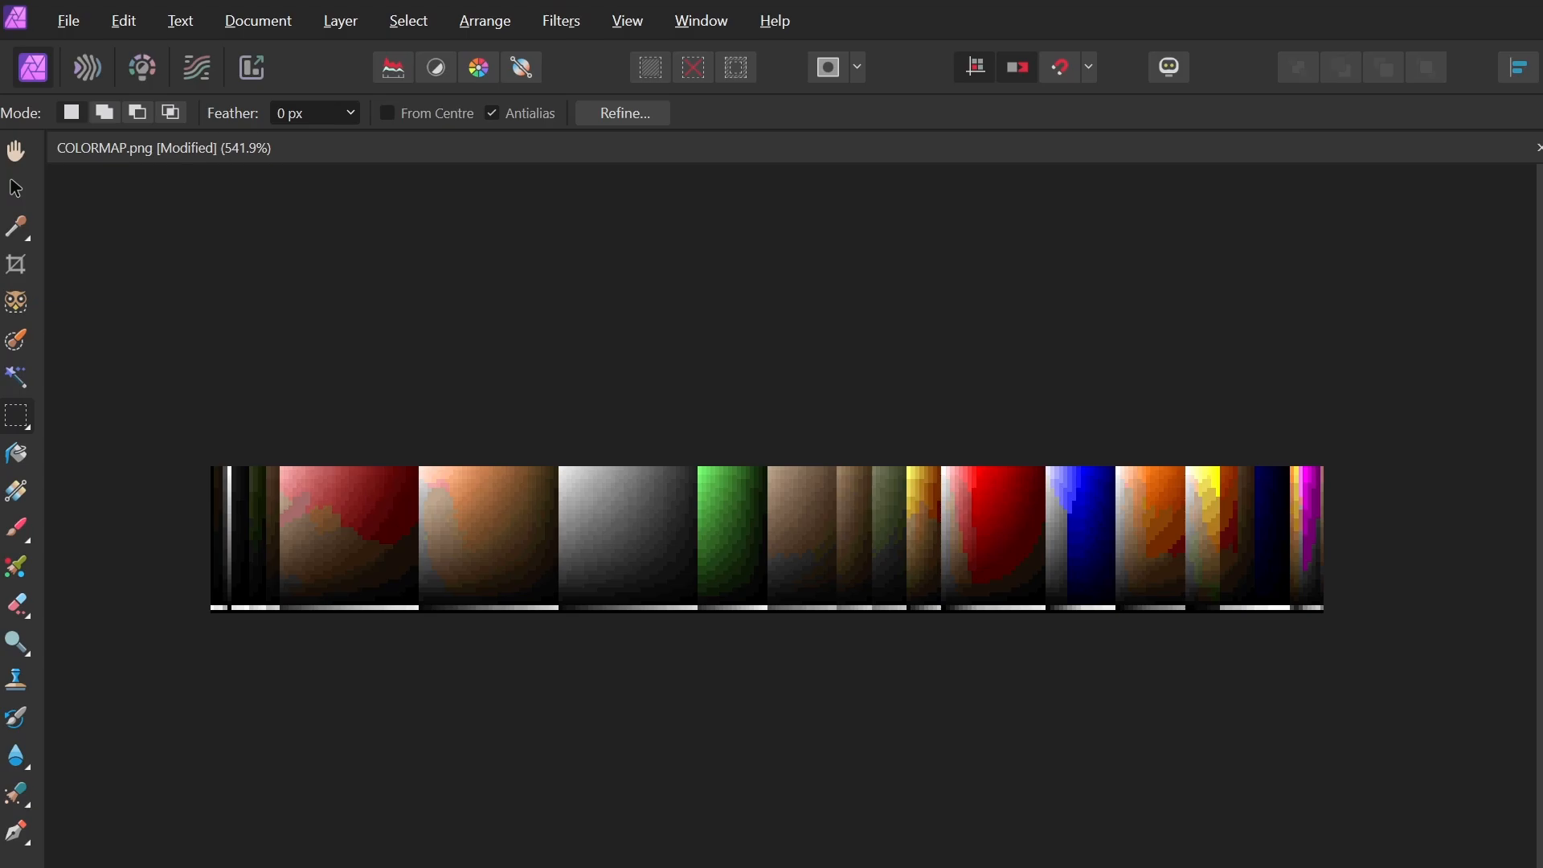
Select a thin column down the brown strip, then a single row across all the strips
scroll(830, 536, up, 3)
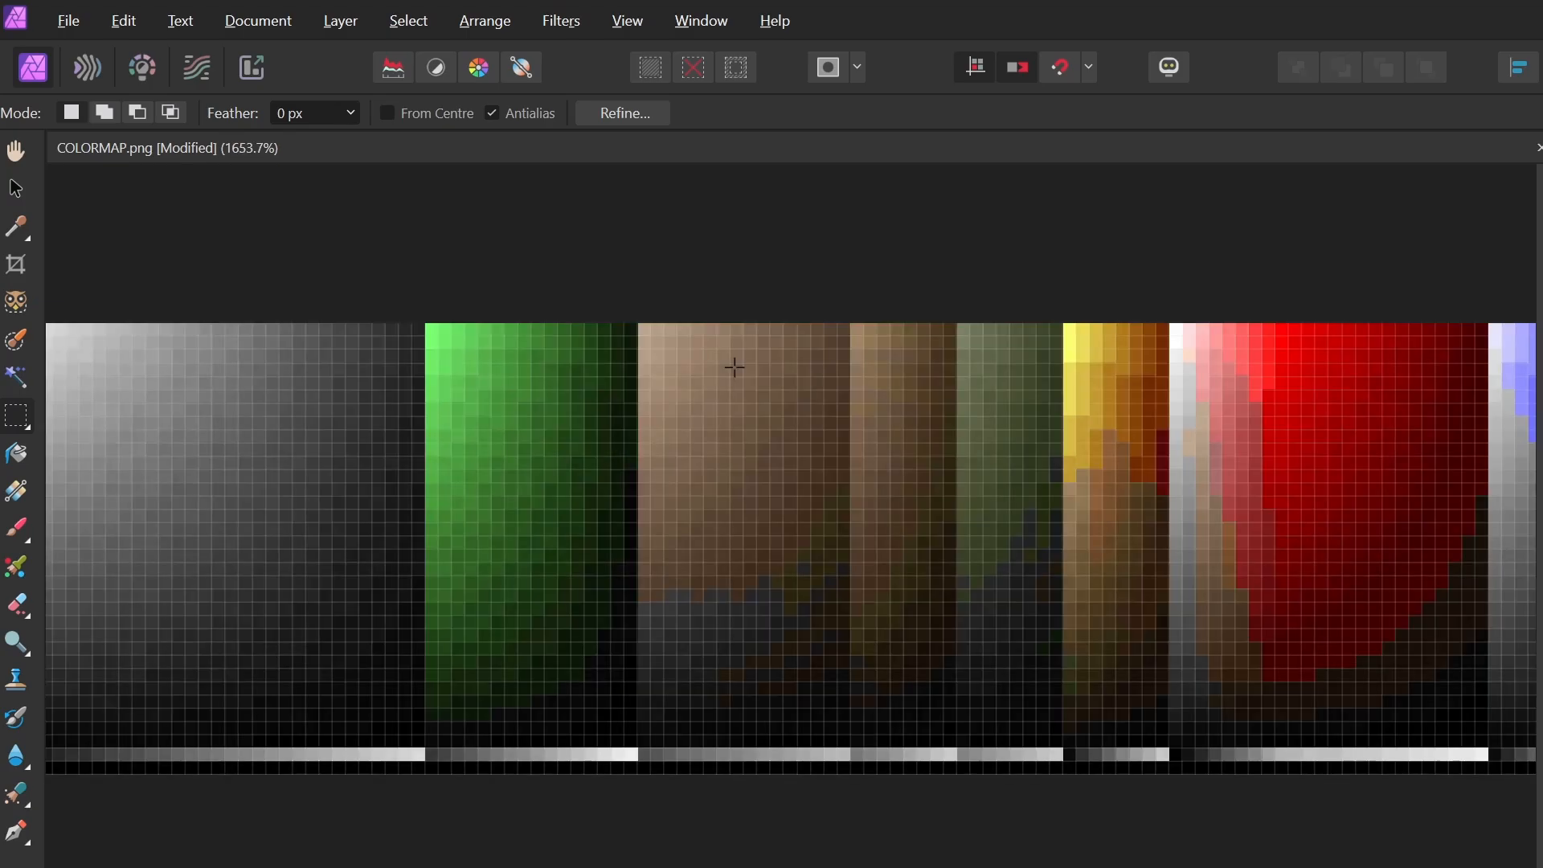
drag(641, 328, 659, 747)
scroll(675, 708, up, 1)
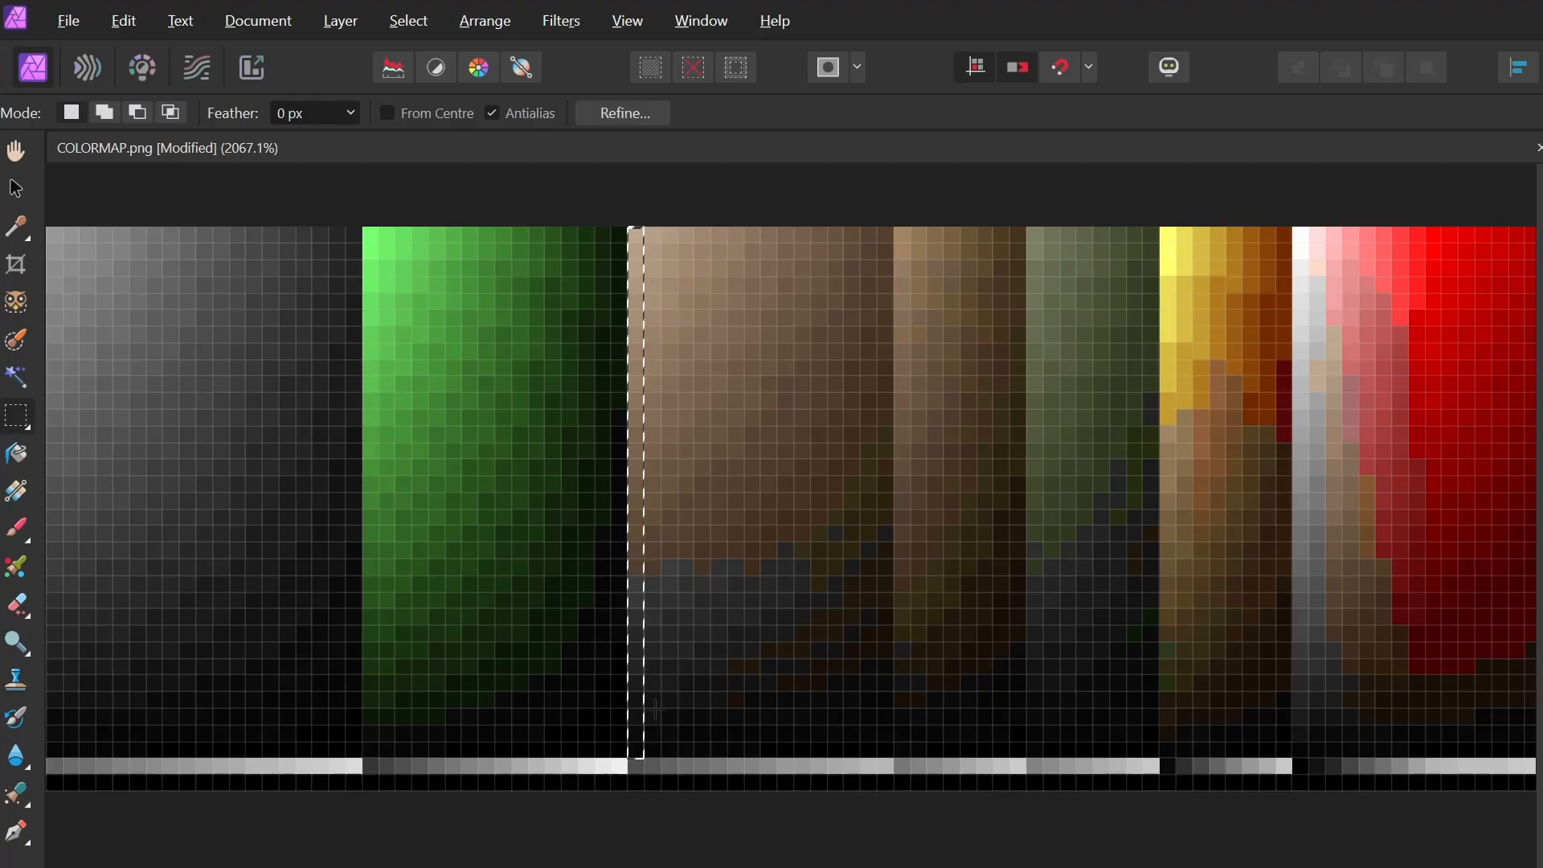
drag(112, 558, 1391, 575)
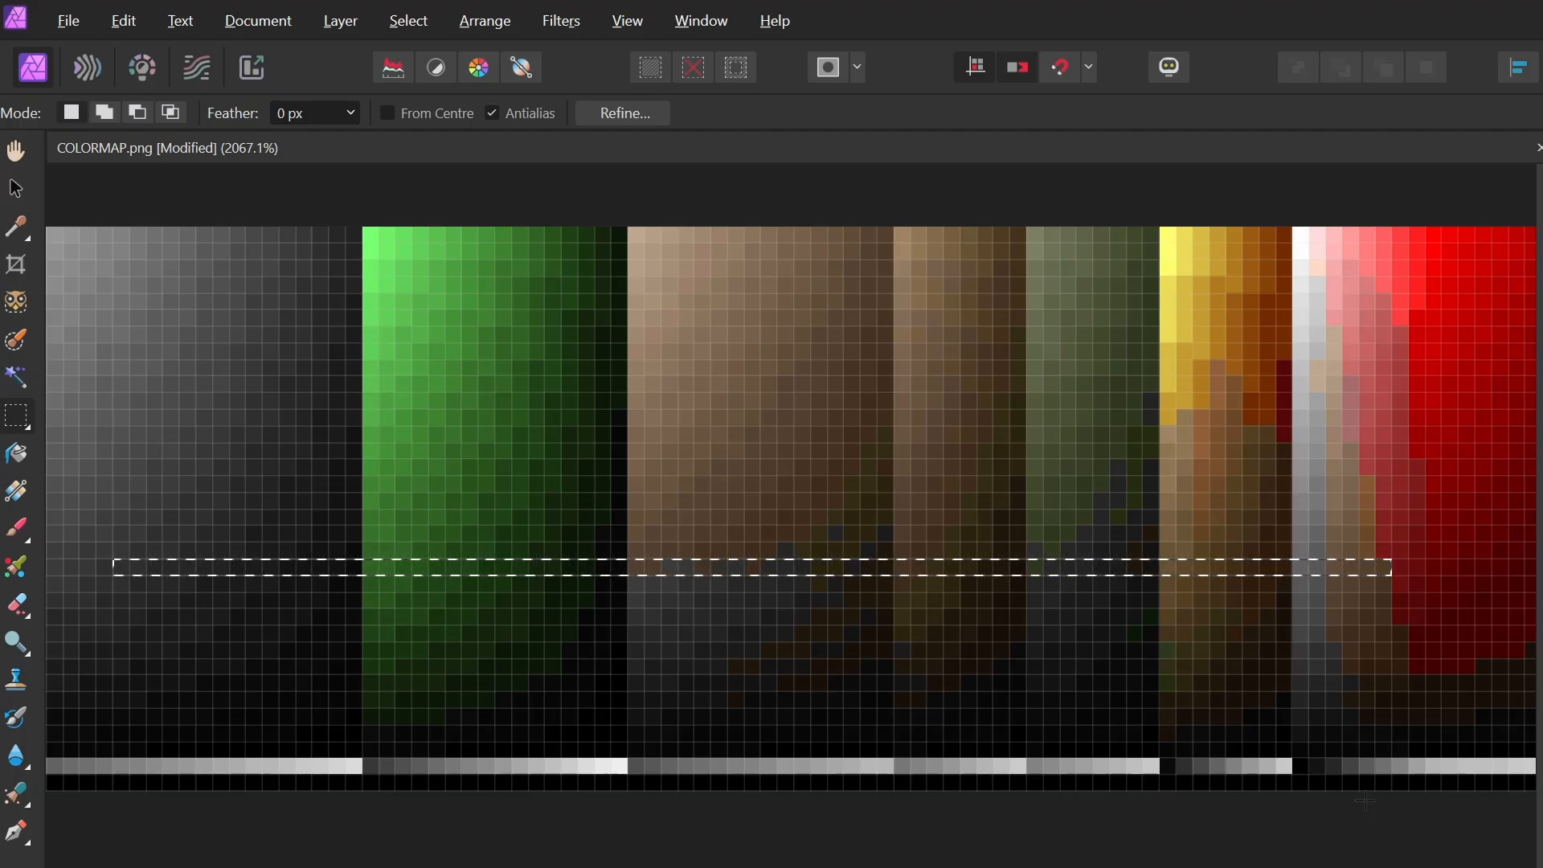
key(ctrl+0)
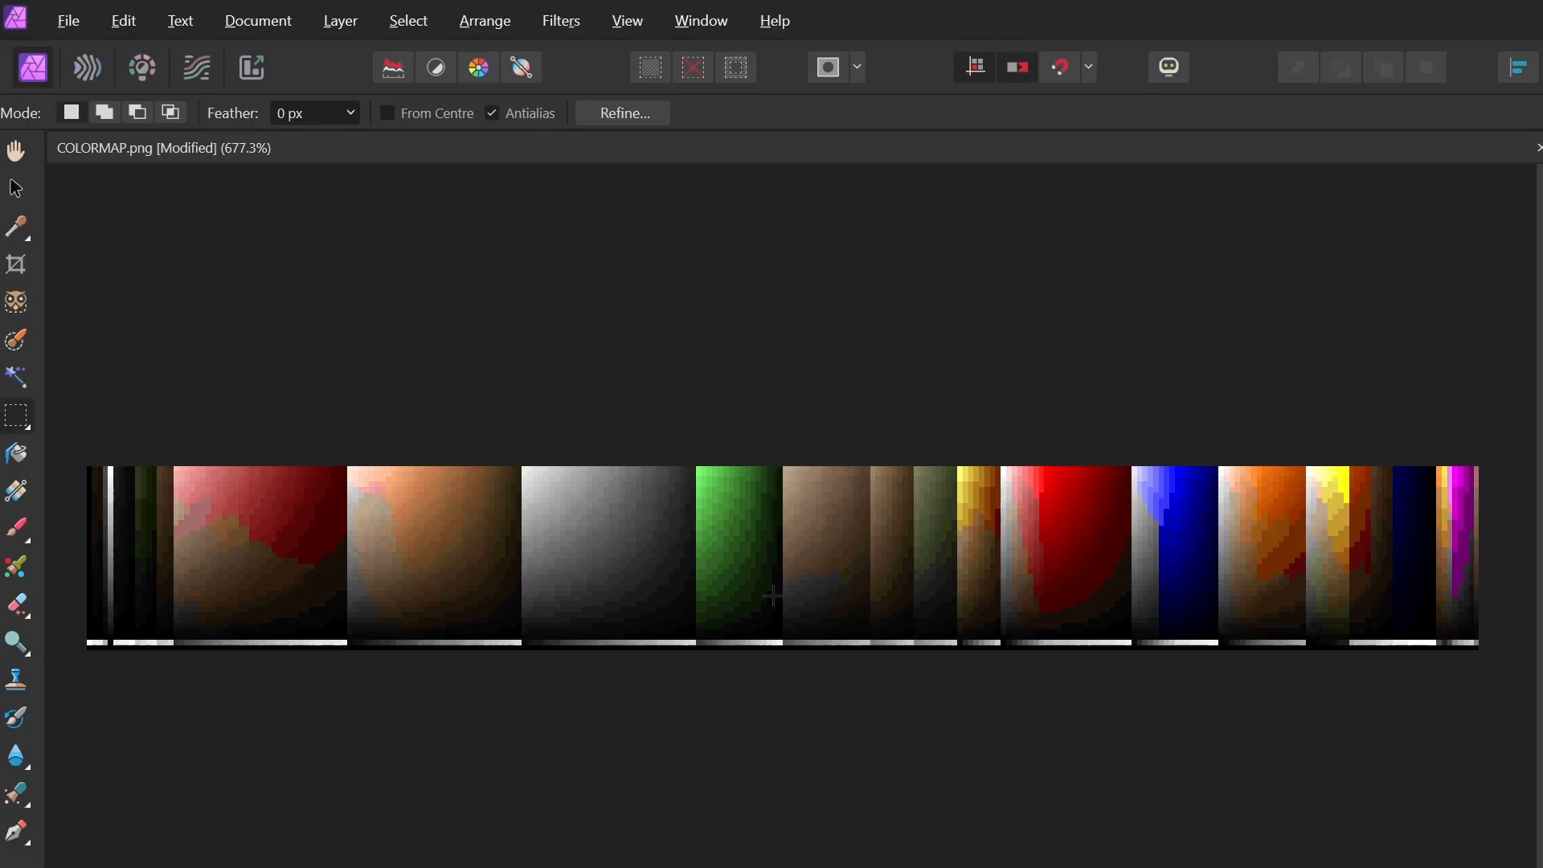
scroll(772, 596, up, 5)
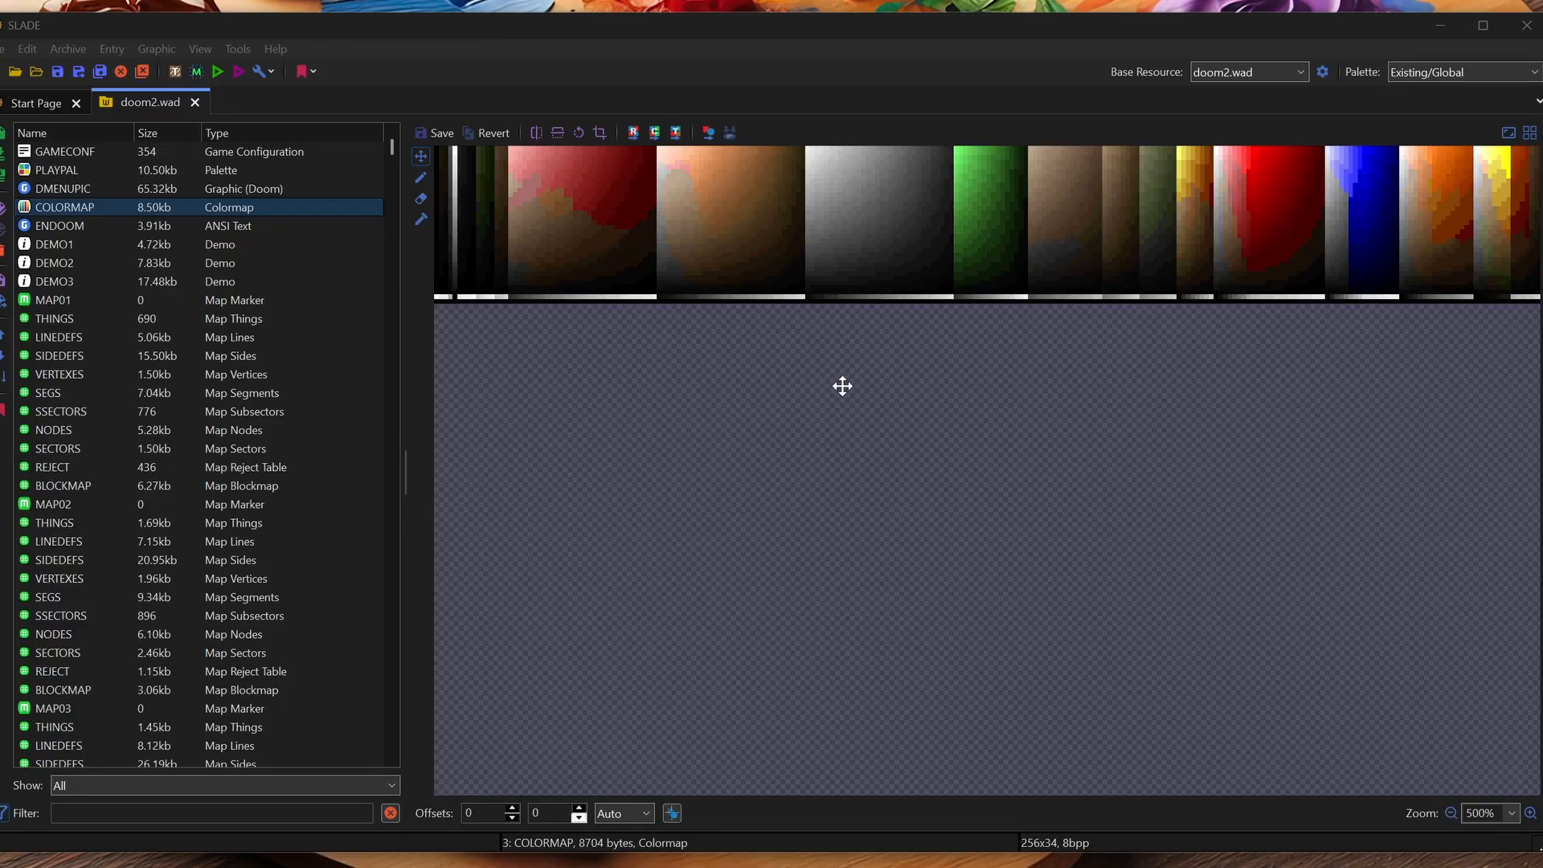
Zoom the COLORMAP graphic view in and out with the mouse wheel
scroll(940, 273, up, 5)
scroll(950, 290, down, 2)
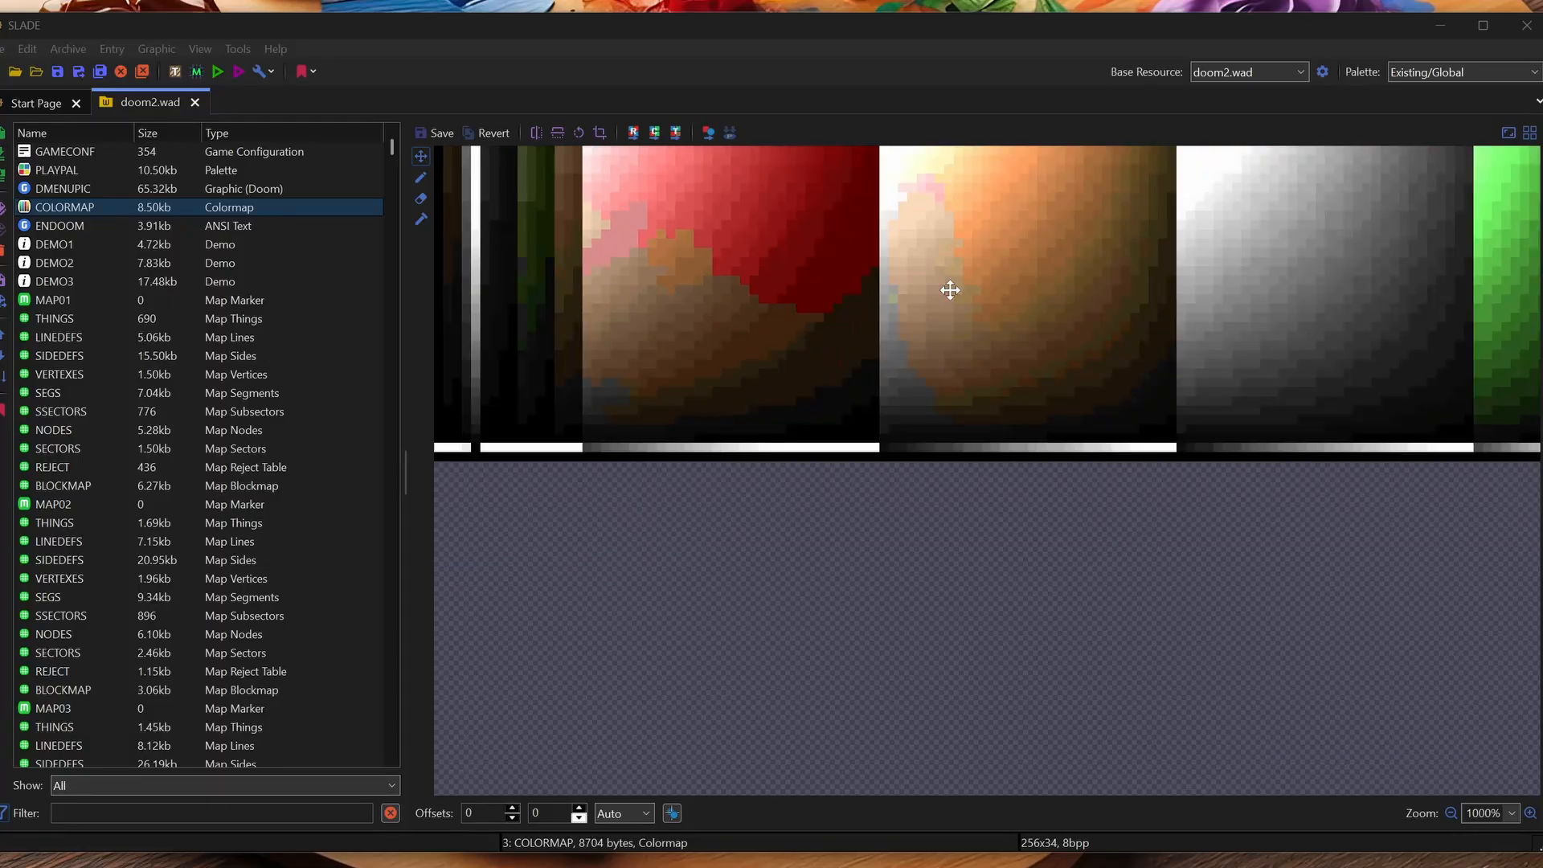
scroll(950, 290, up, 1)
scroll(950, 290, down, 1)
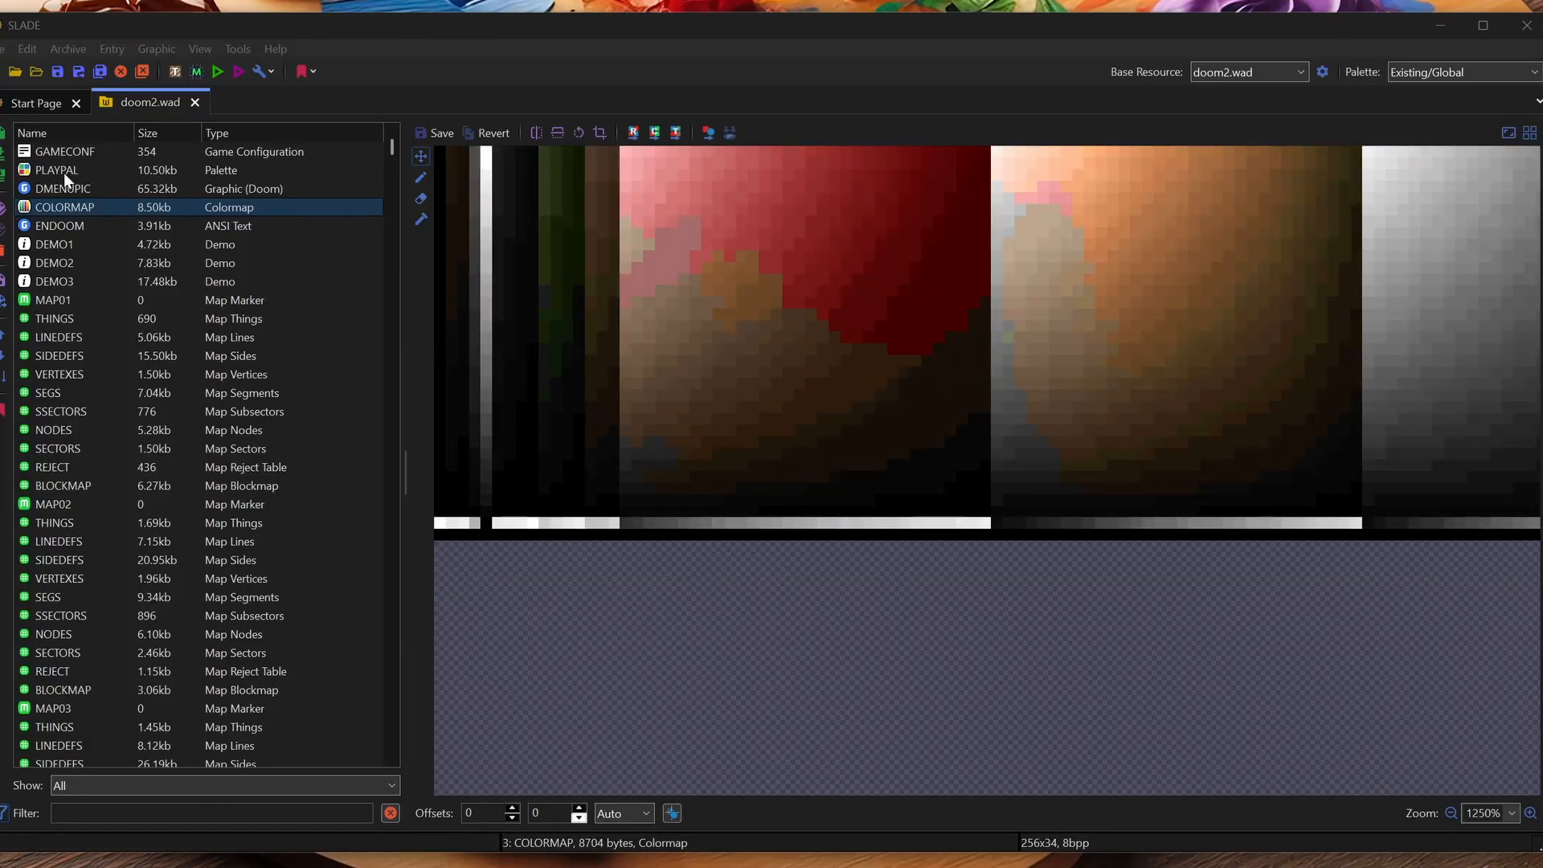
View PLAYPAL against COLORMAP, then pick colours 32 and 47 at the ends of the red row
click(59, 171)
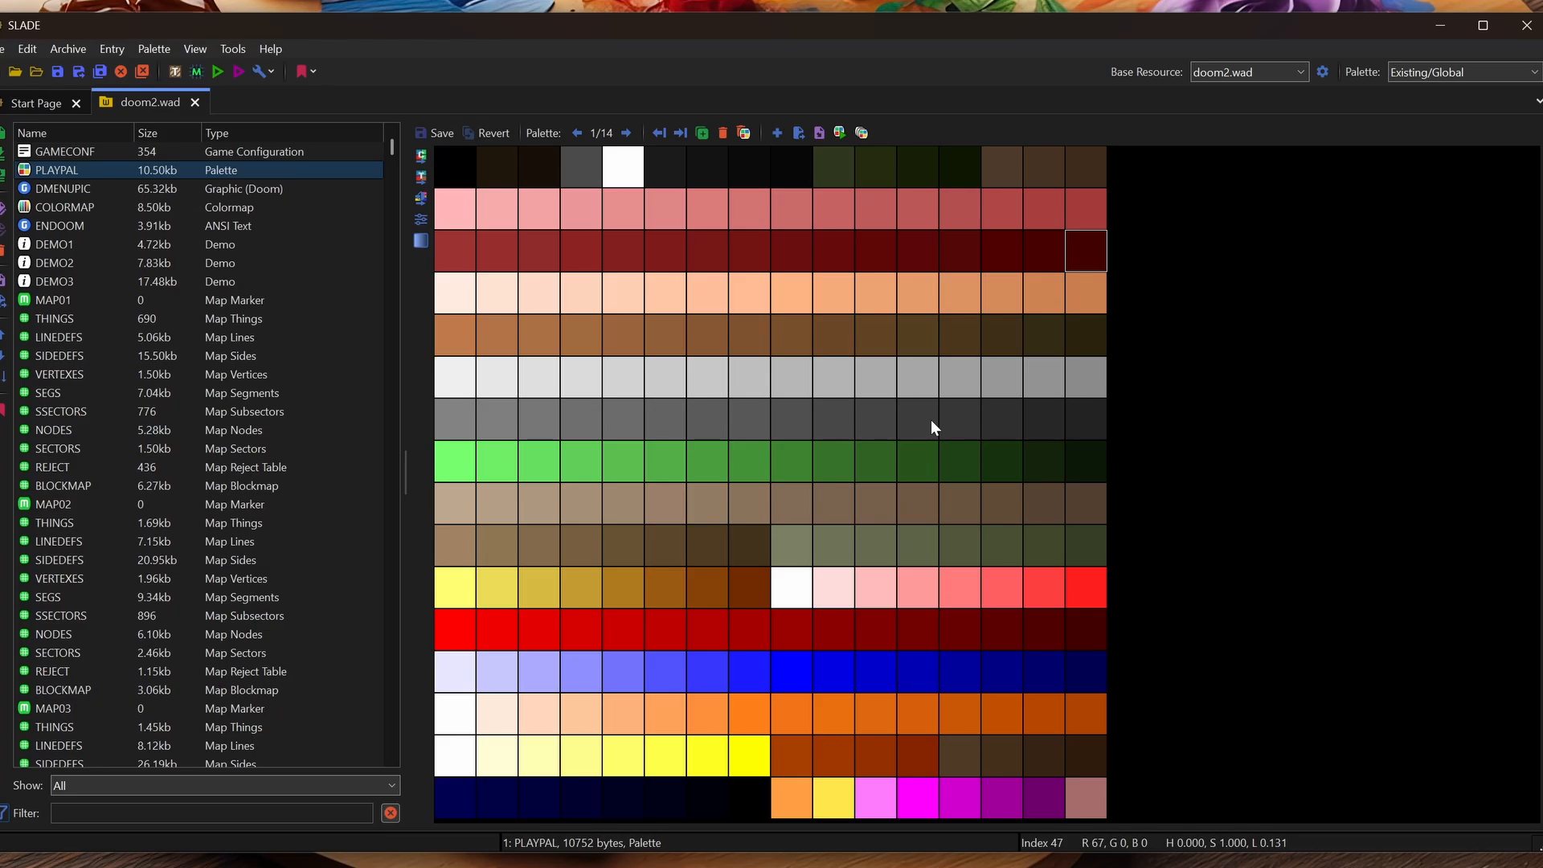
click(161, 207)
click(469, 264)
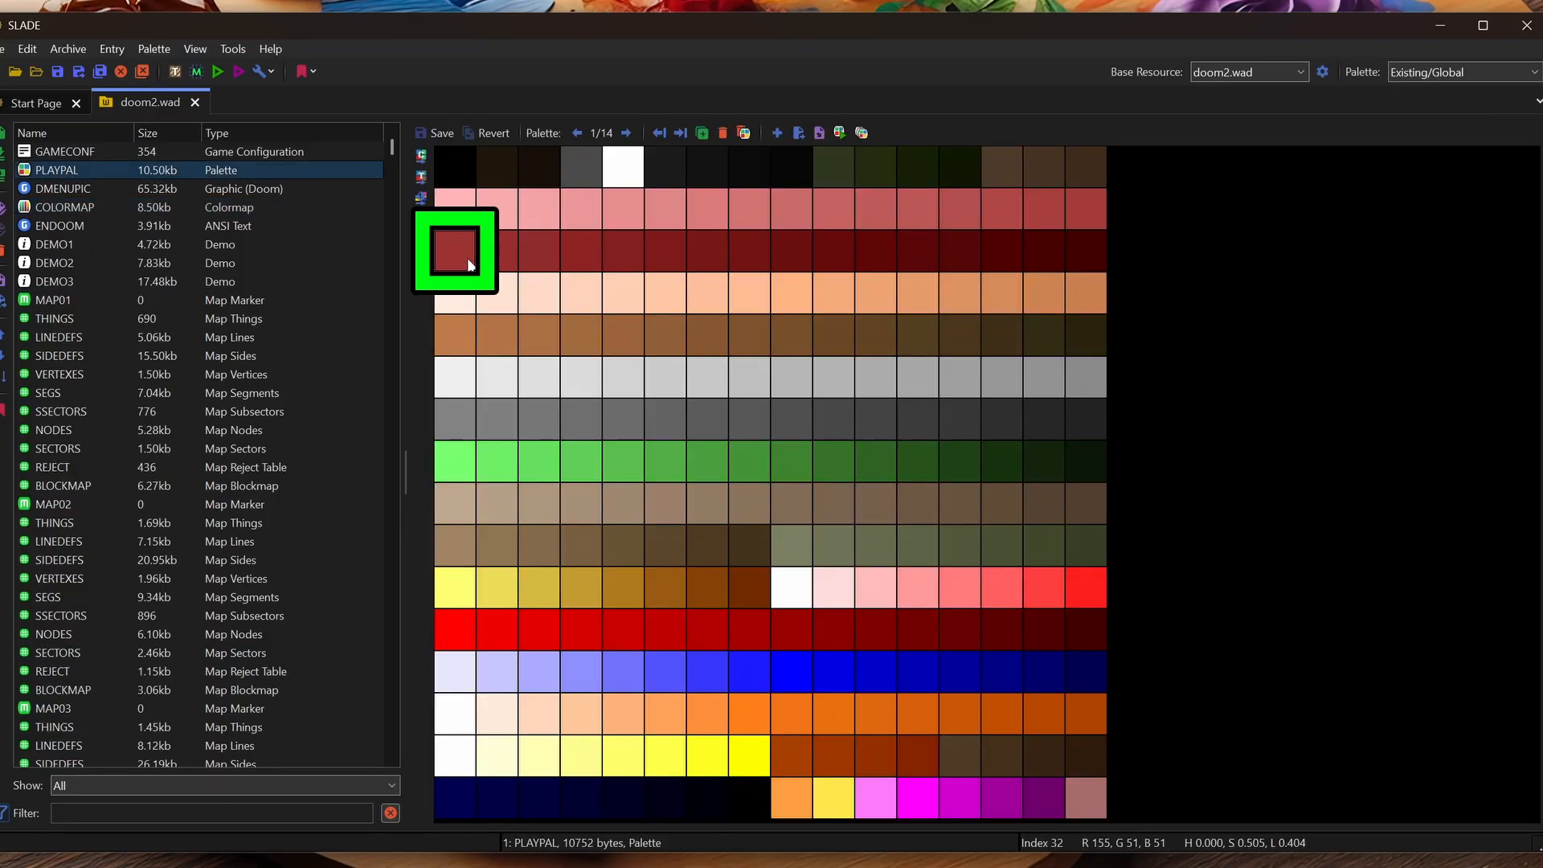
click(1079, 257)
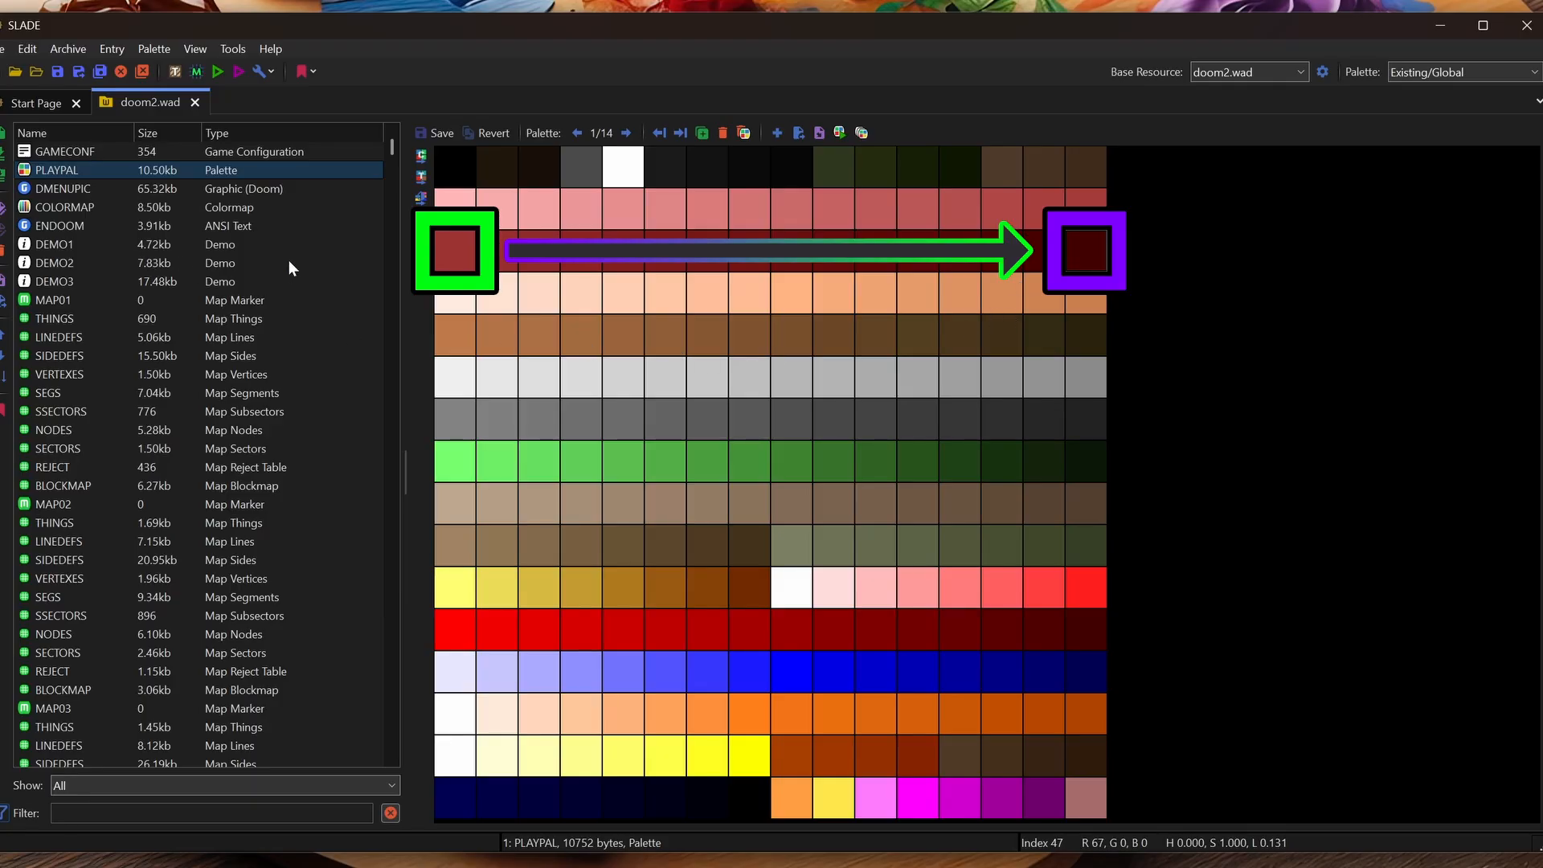
click(457, 249)
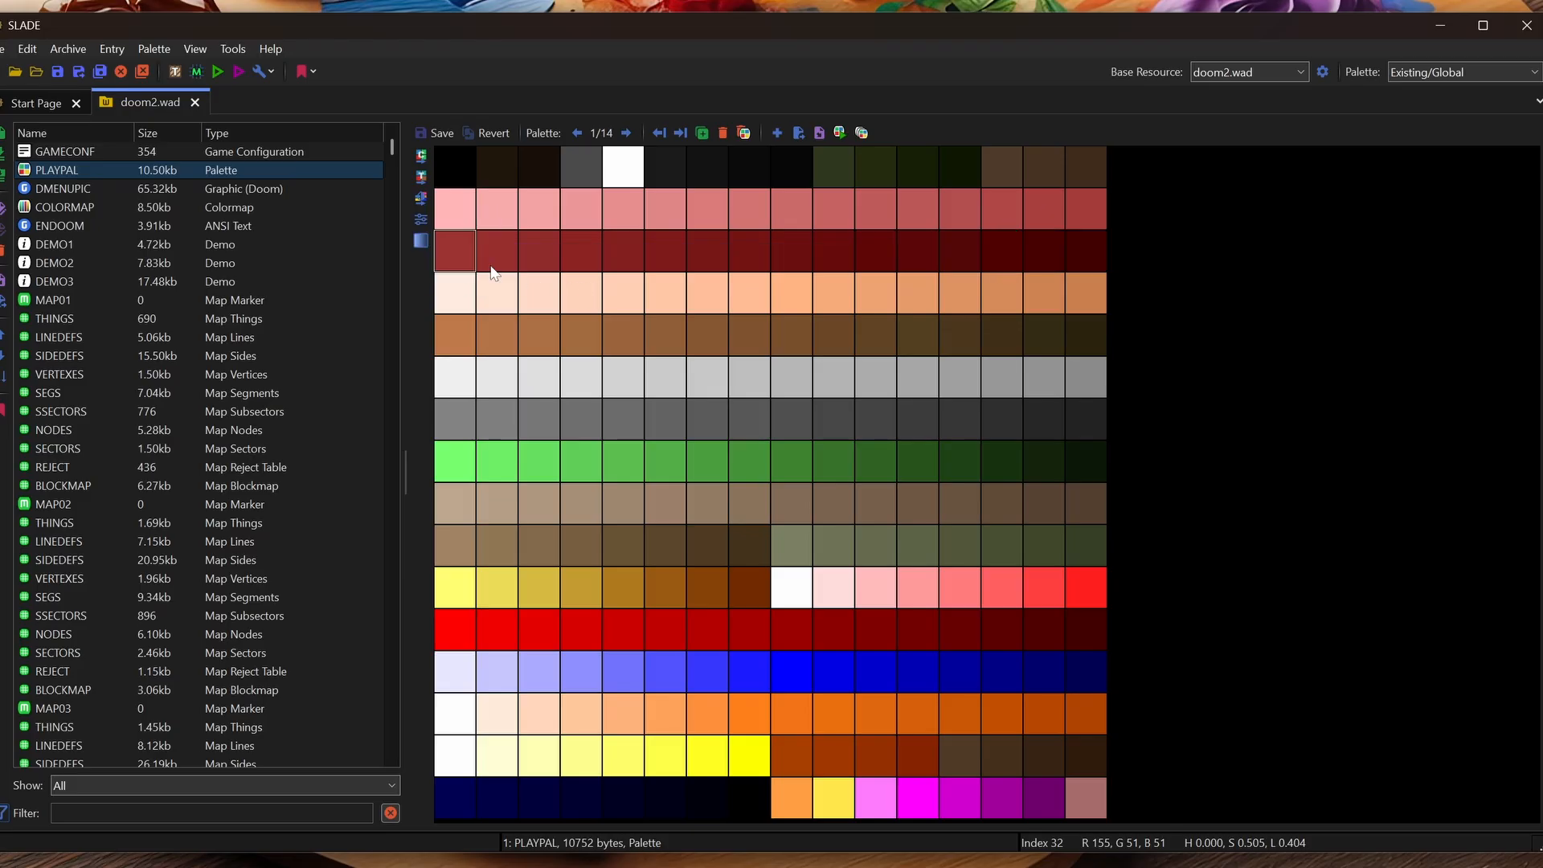
Fill PLAYPAL indices 32–47 with a gradient from pink (255,128,255) to violet (128,0,255)
click(421, 239)
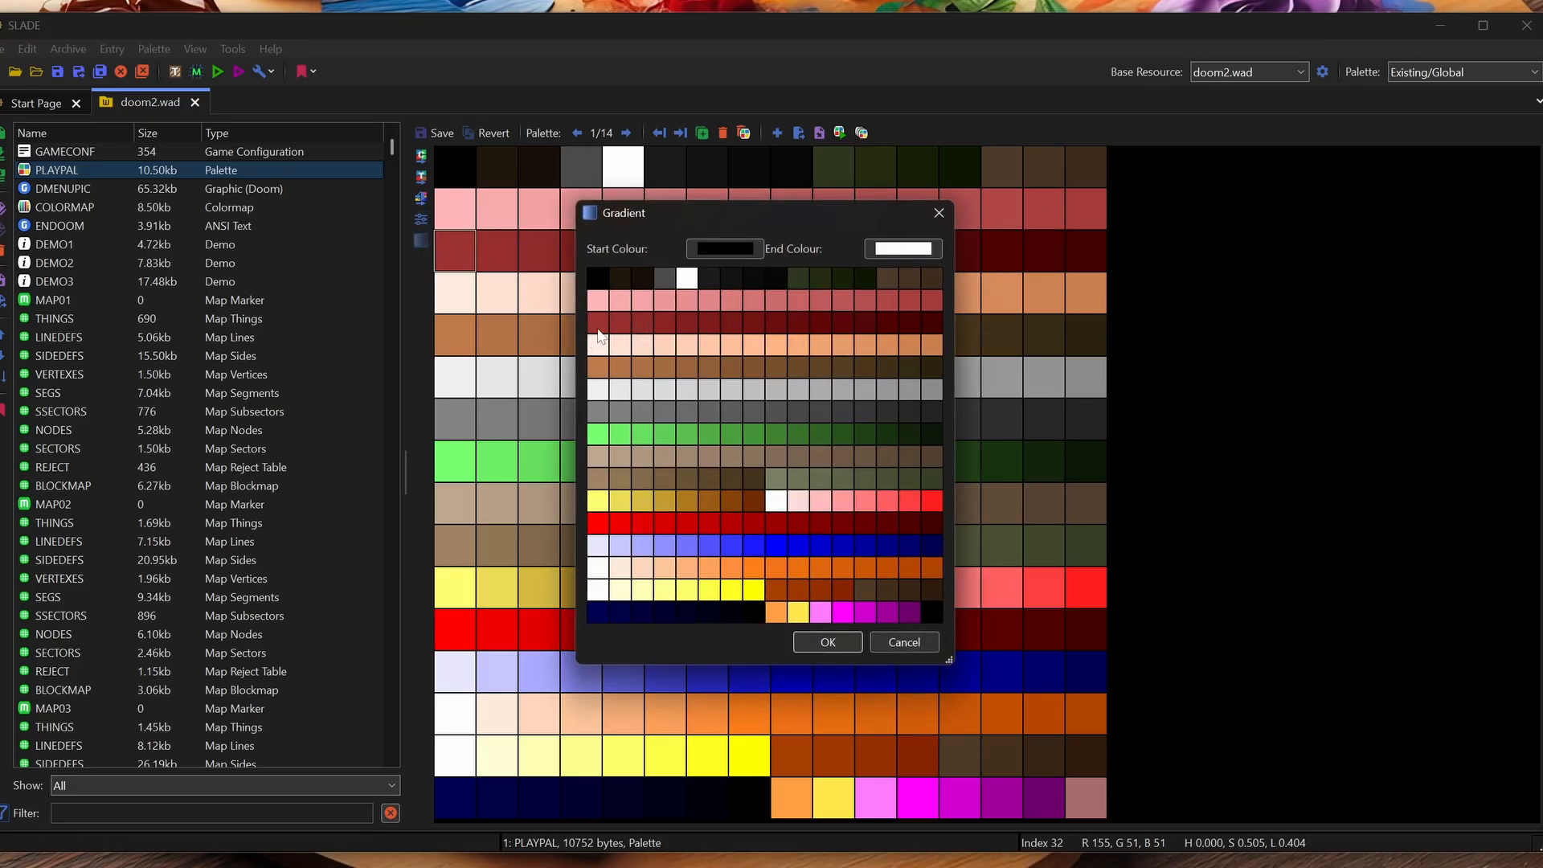
drag(597, 321, 844, 313)
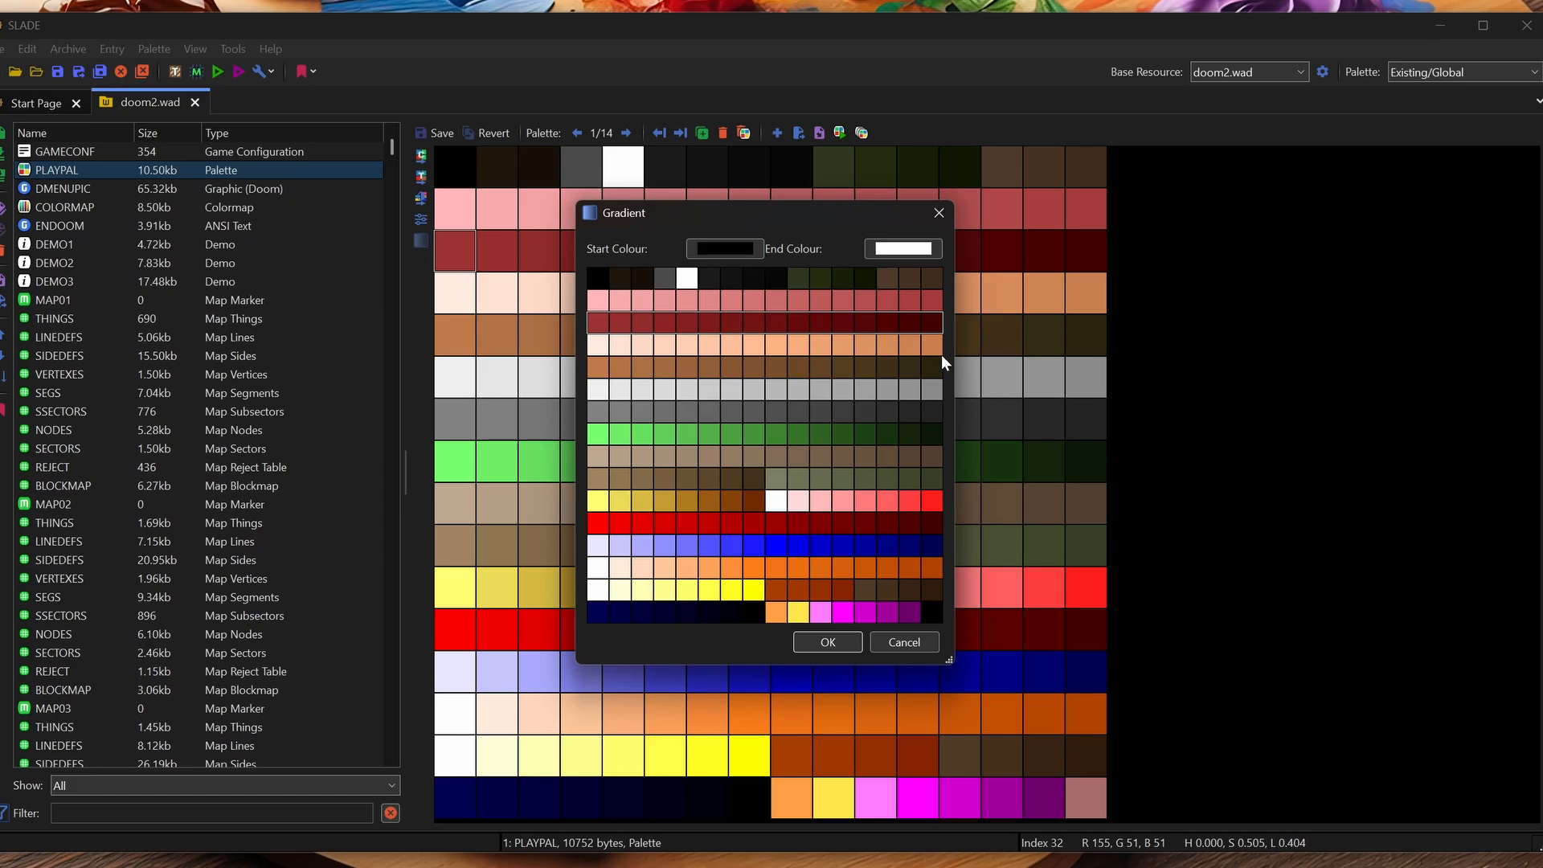
click(747, 249)
click(771, 392)
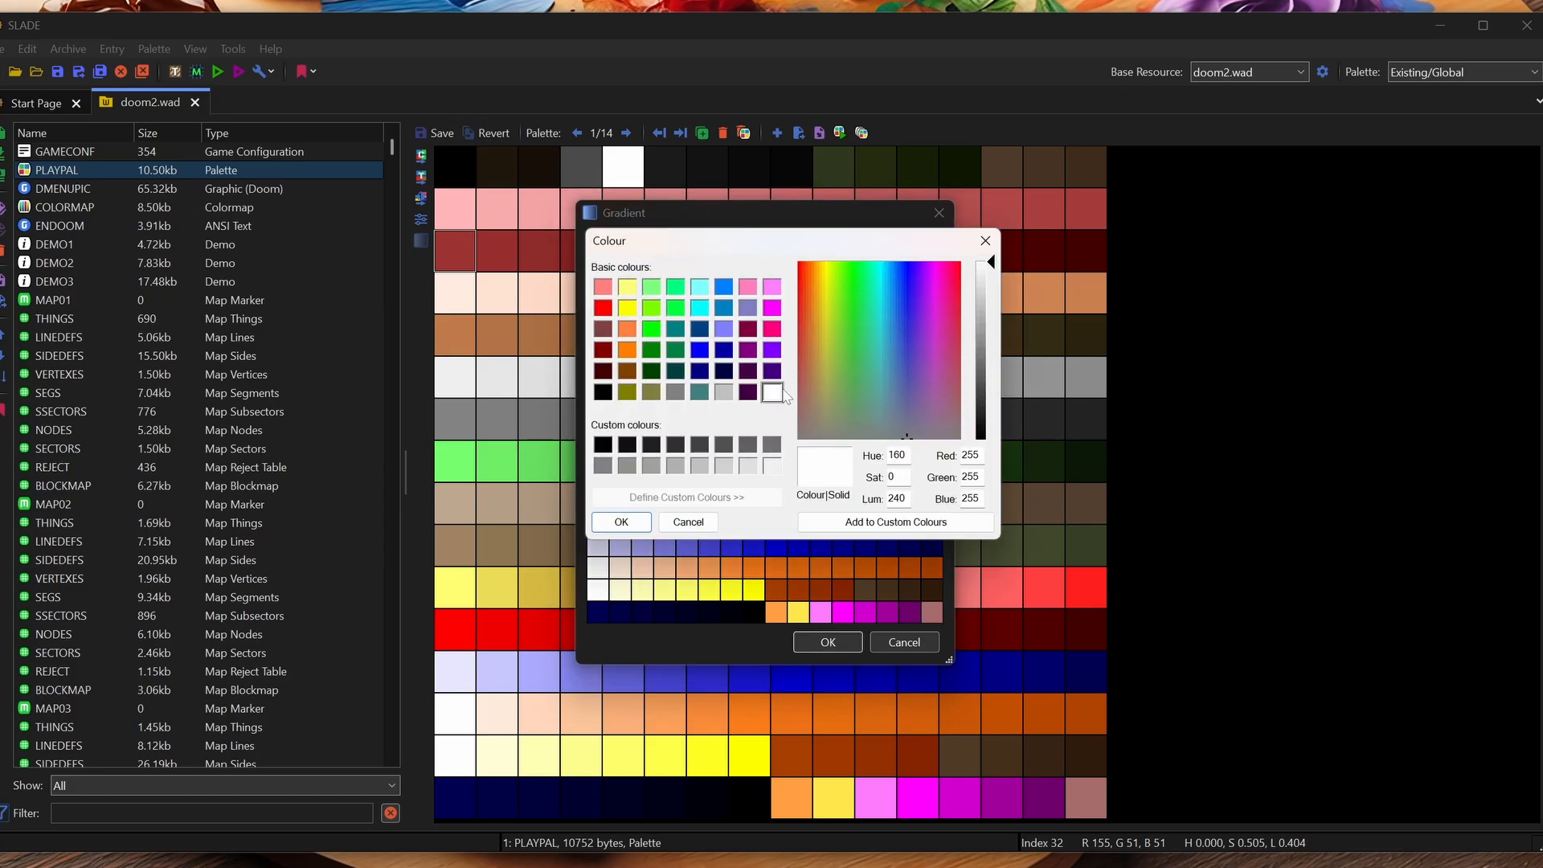
click(773, 348)
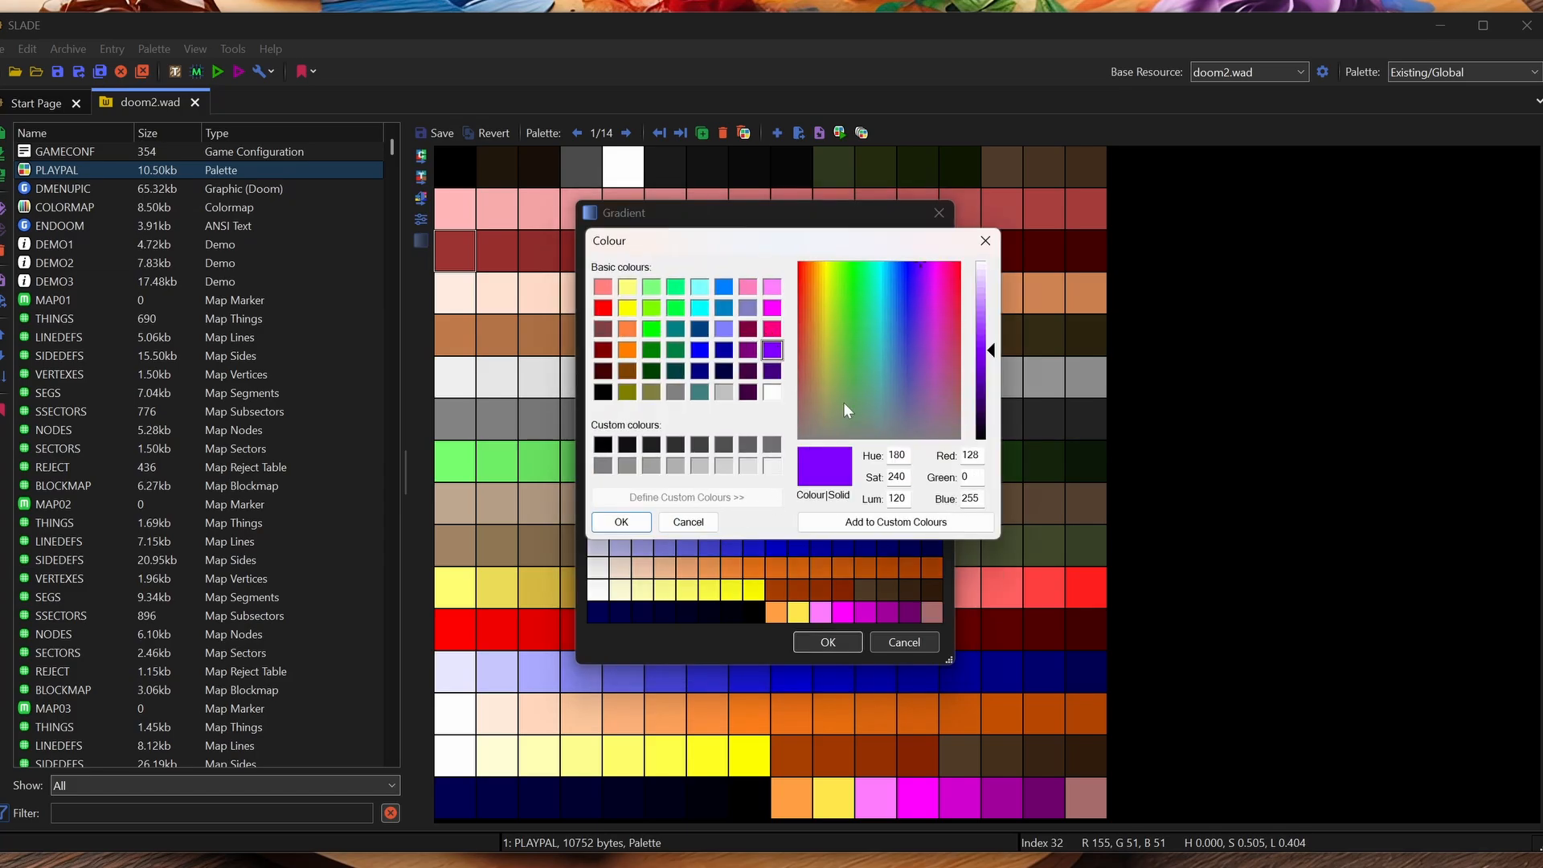
click(621, 521)
click(852, 644)
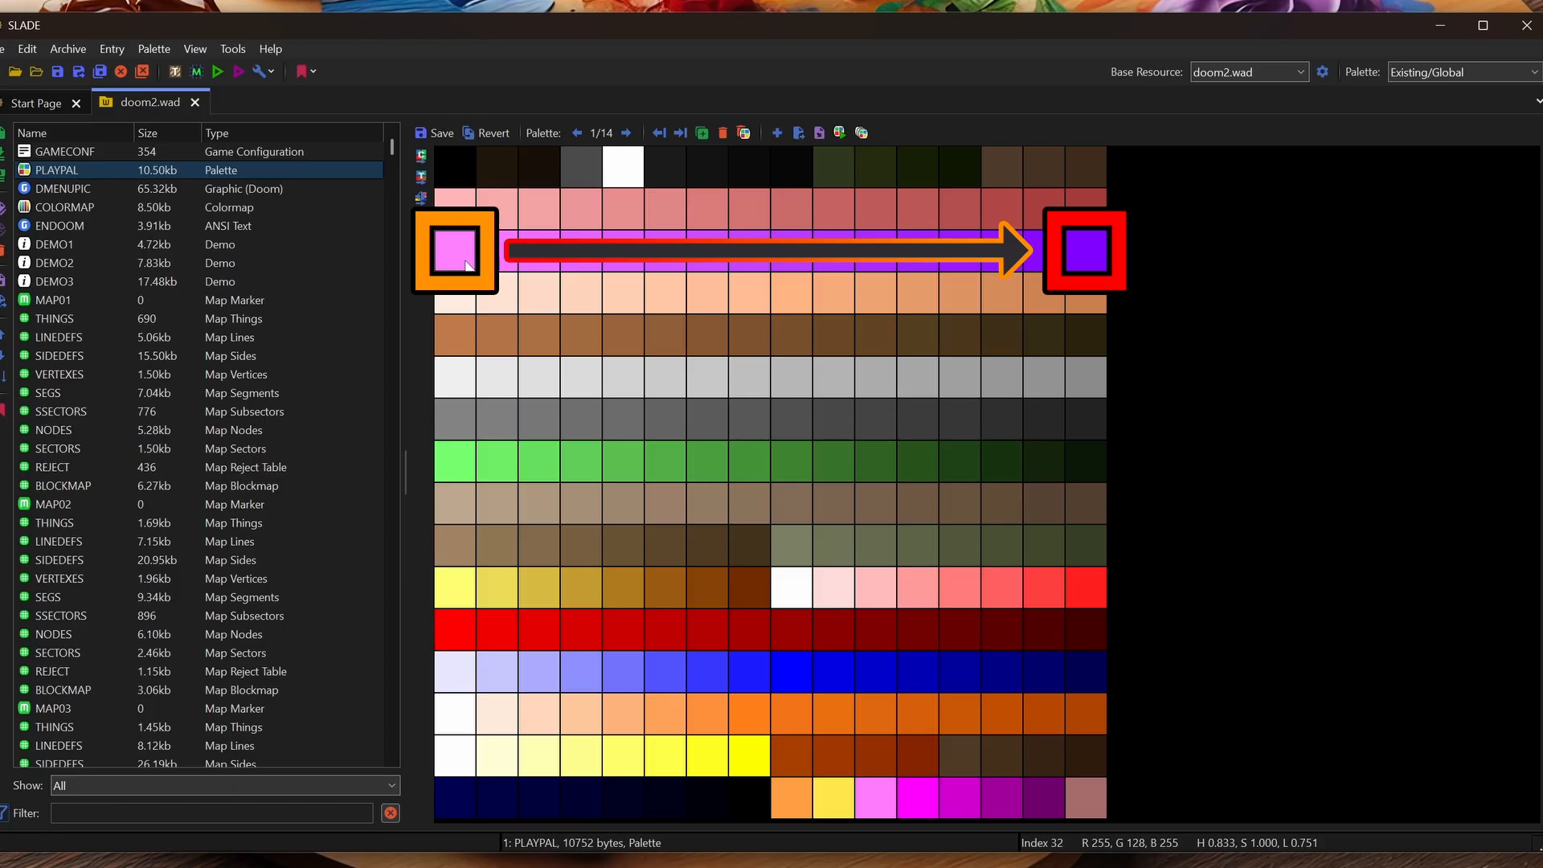
Check violet colour 47, then step through PLAYPAL palettes 1 to 14, ending on the green tint
click(1088, 259)
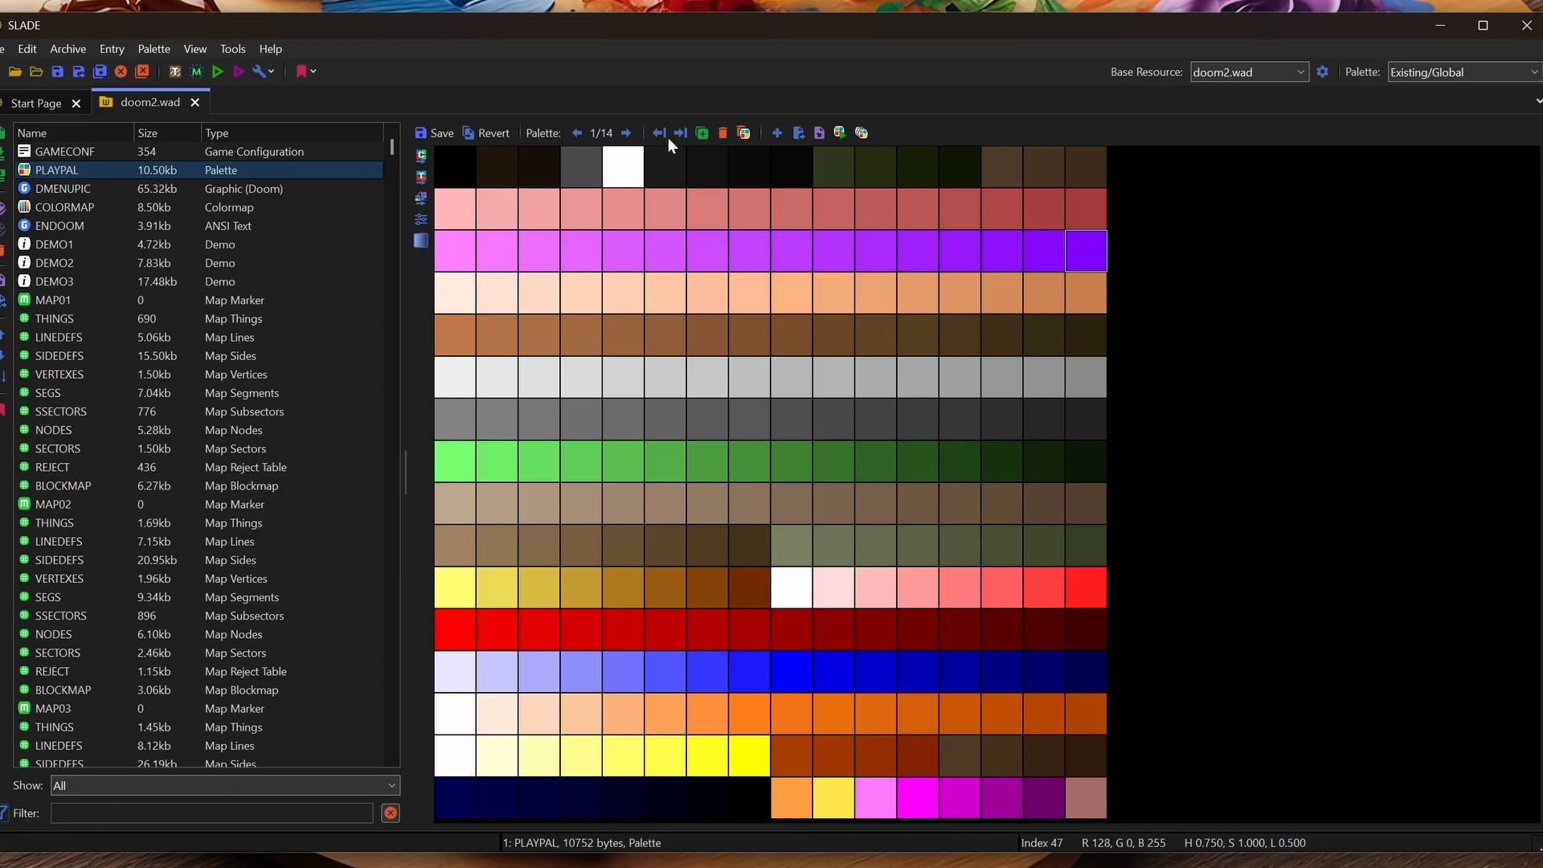
click(626, 133)
click(626, 132)
click(626, 133)
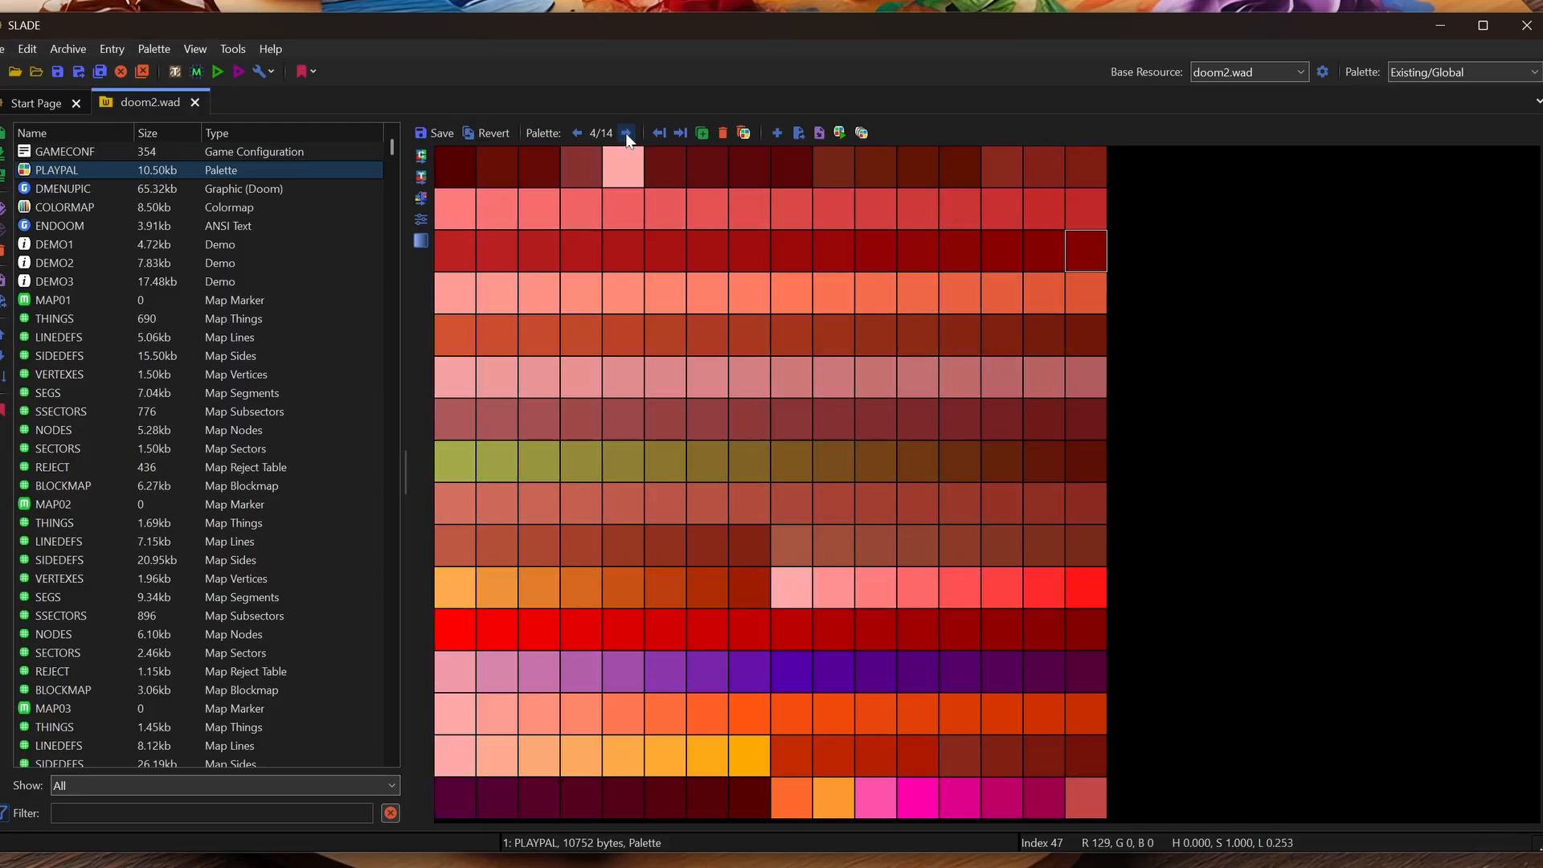
click(626, 132)
click(626, 132)
click(626, 133)
click(626, 133)
click(626, 133)
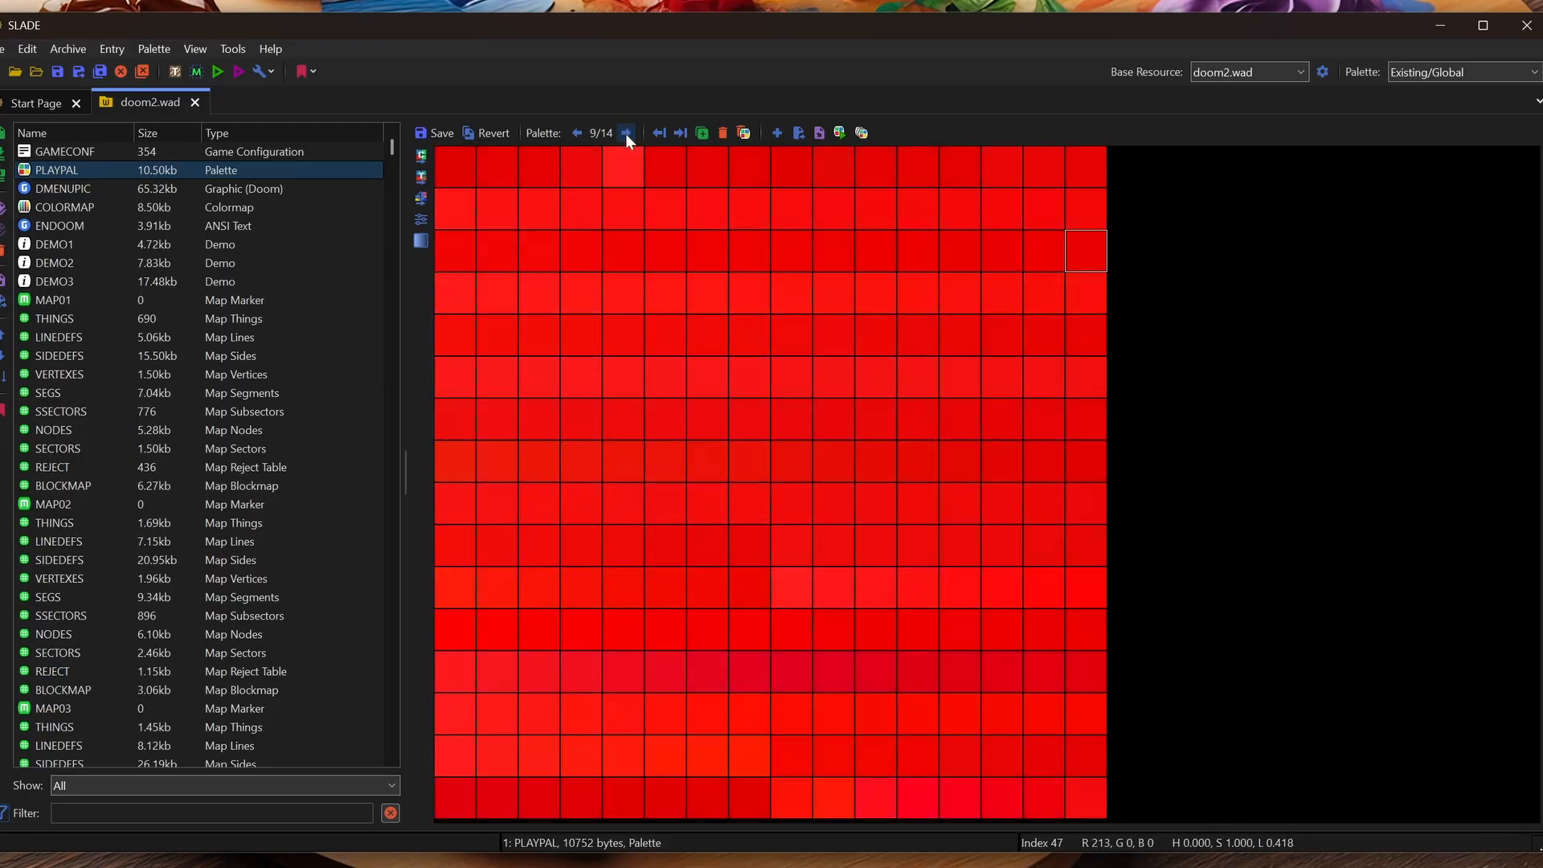
click(626, 133)
click(633, 132)
click(632, 133)
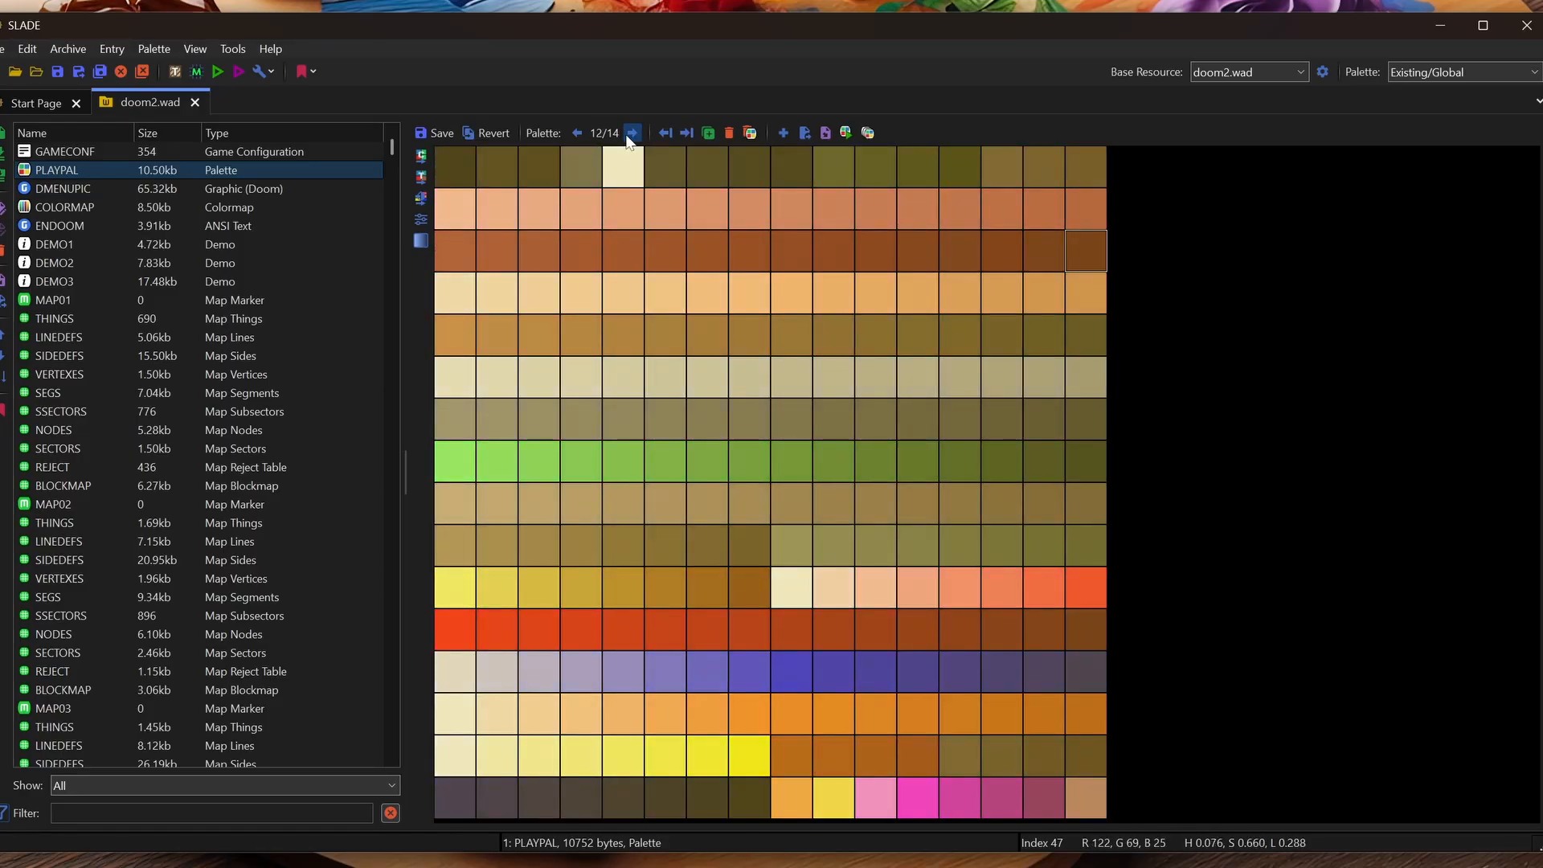
click(632, 133)
click(633, 132)
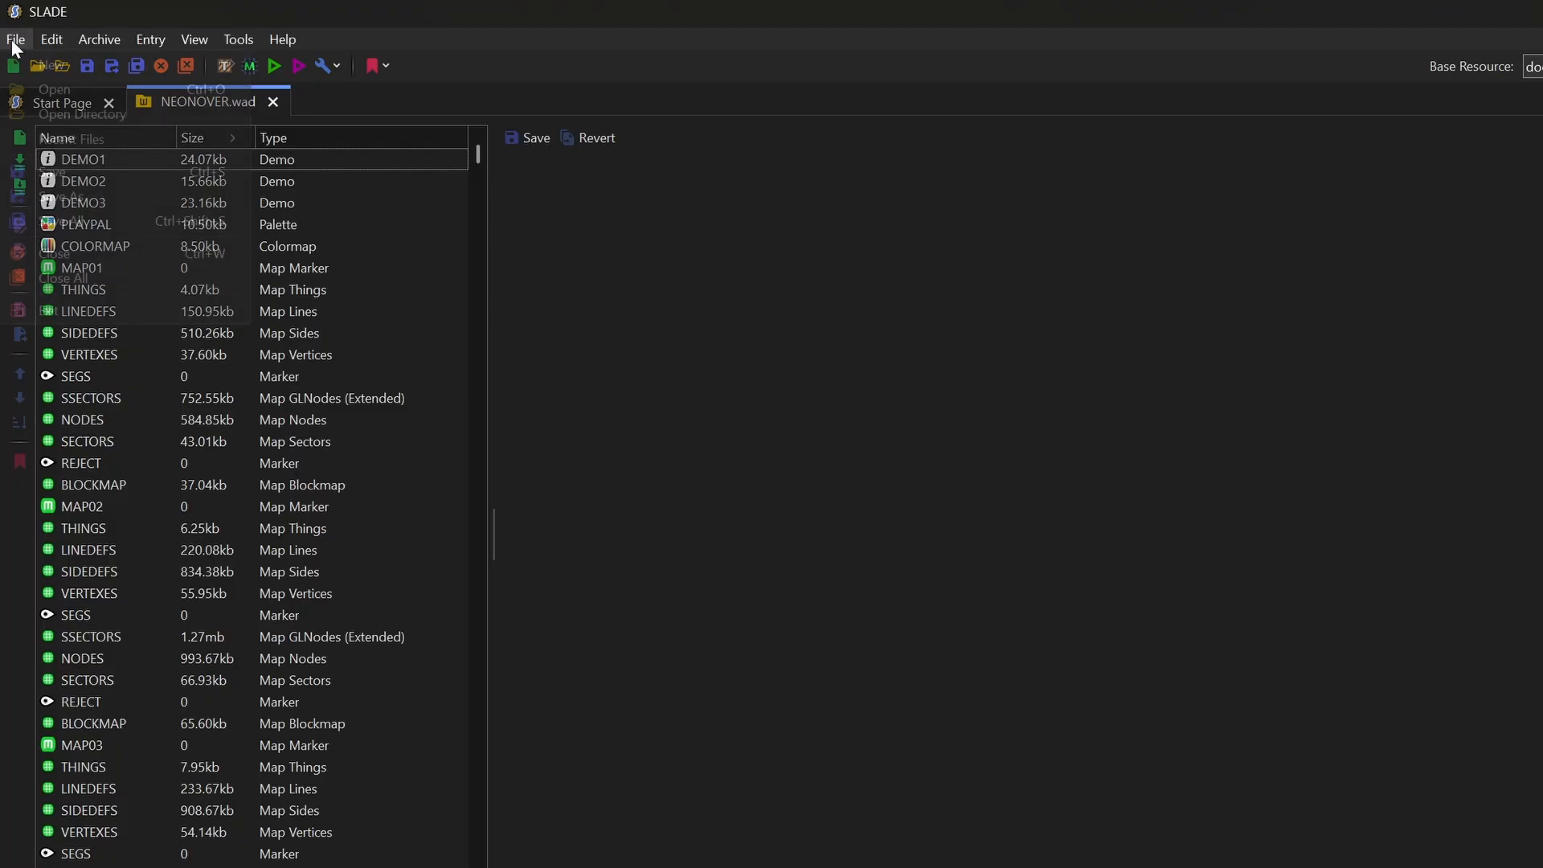
Create a new empty archive from the File > New menu
click(13, 39)
mouse_move(48, 66)
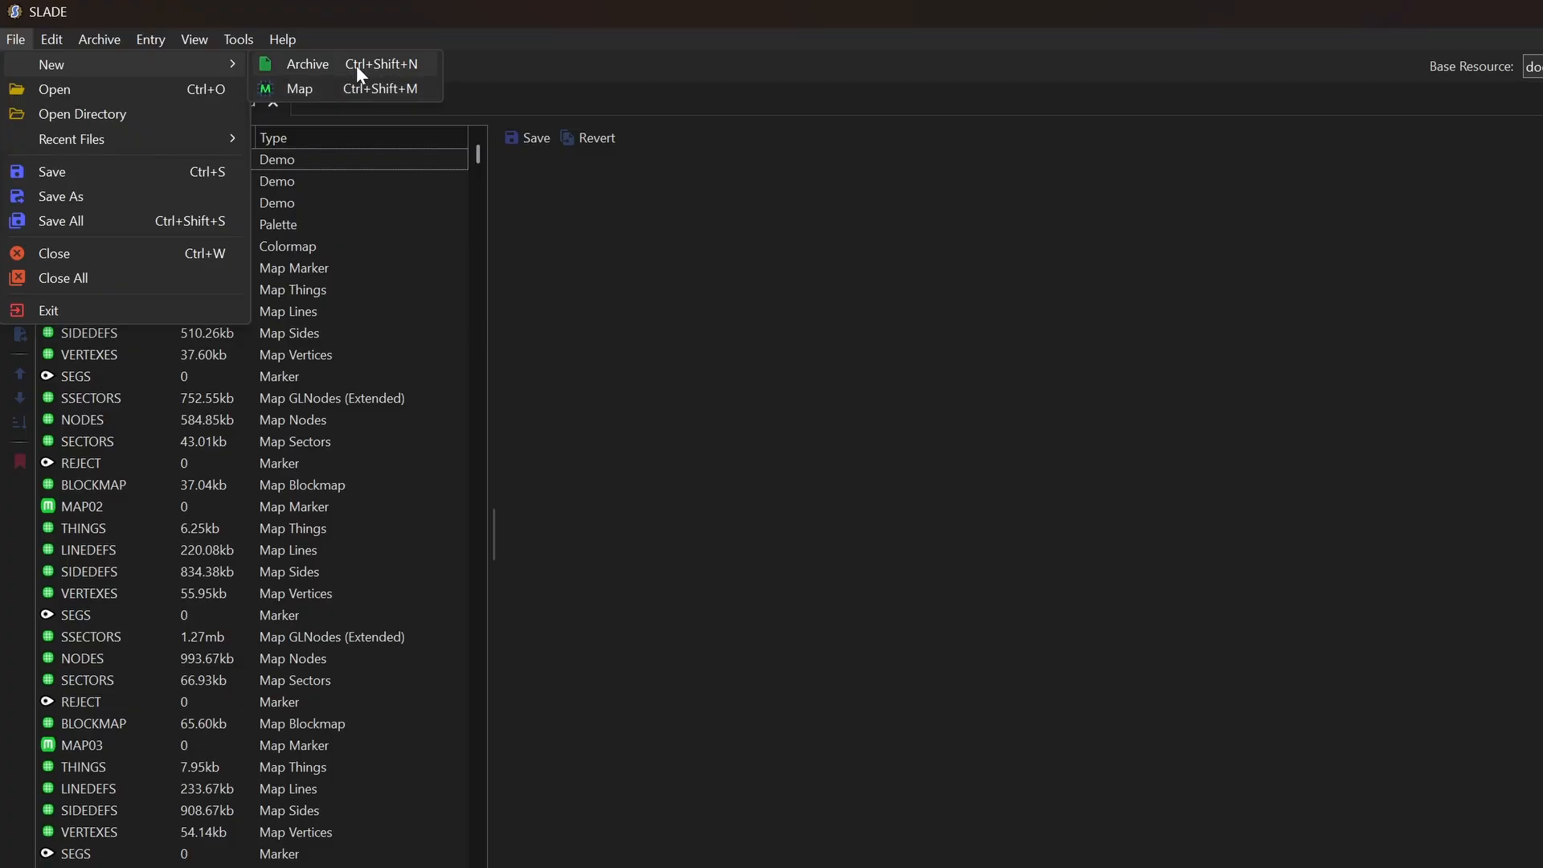
click(355, 65)
click(919, 522)
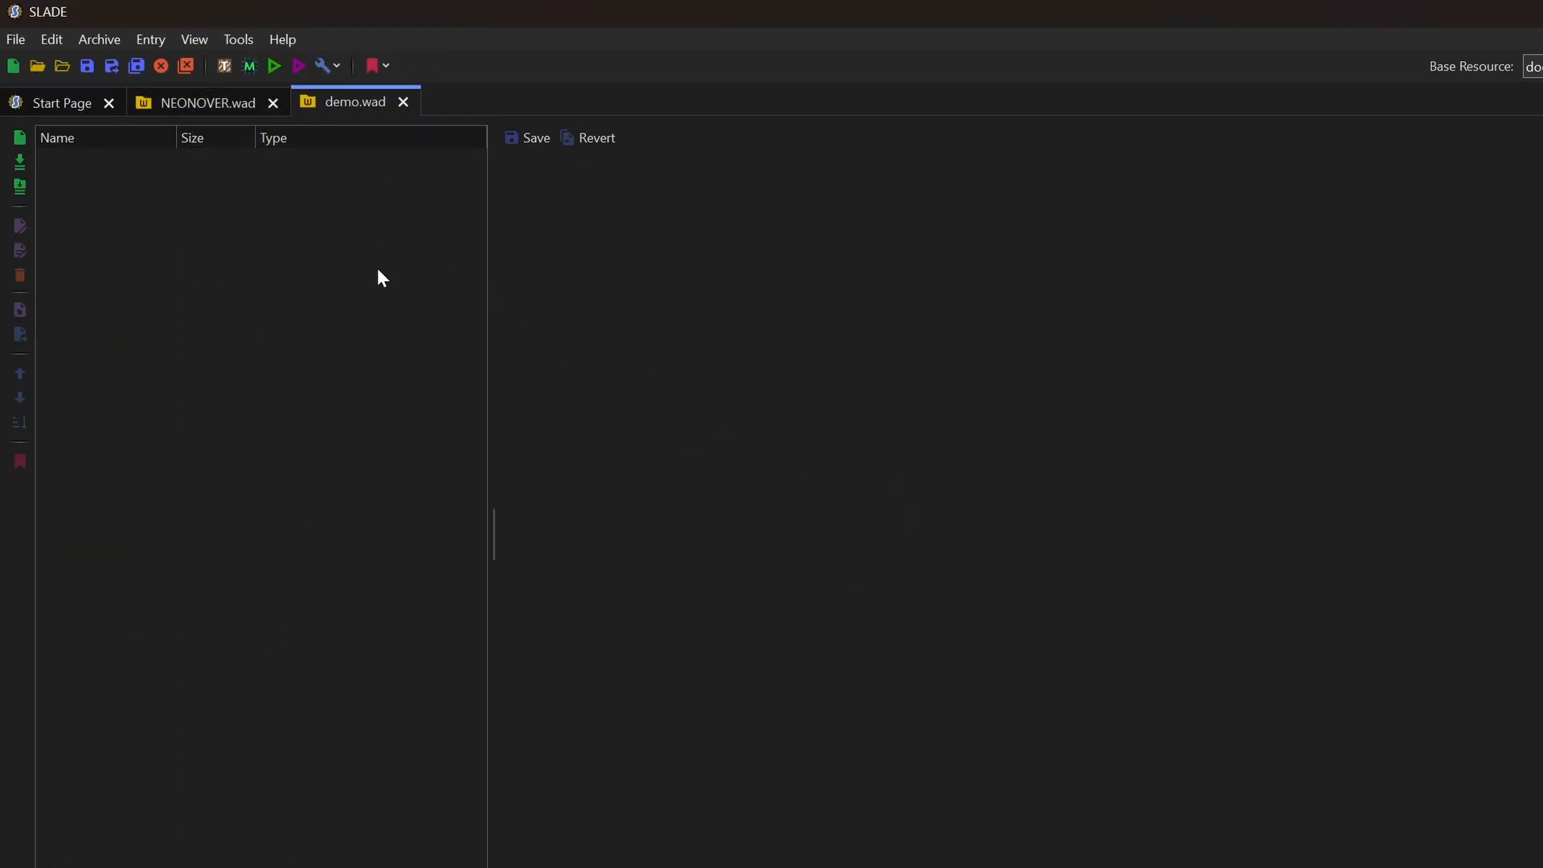
Copy NEONOVER.wad's PLAYPAL into the new archive and save it as demo.wad
click(193, 109)
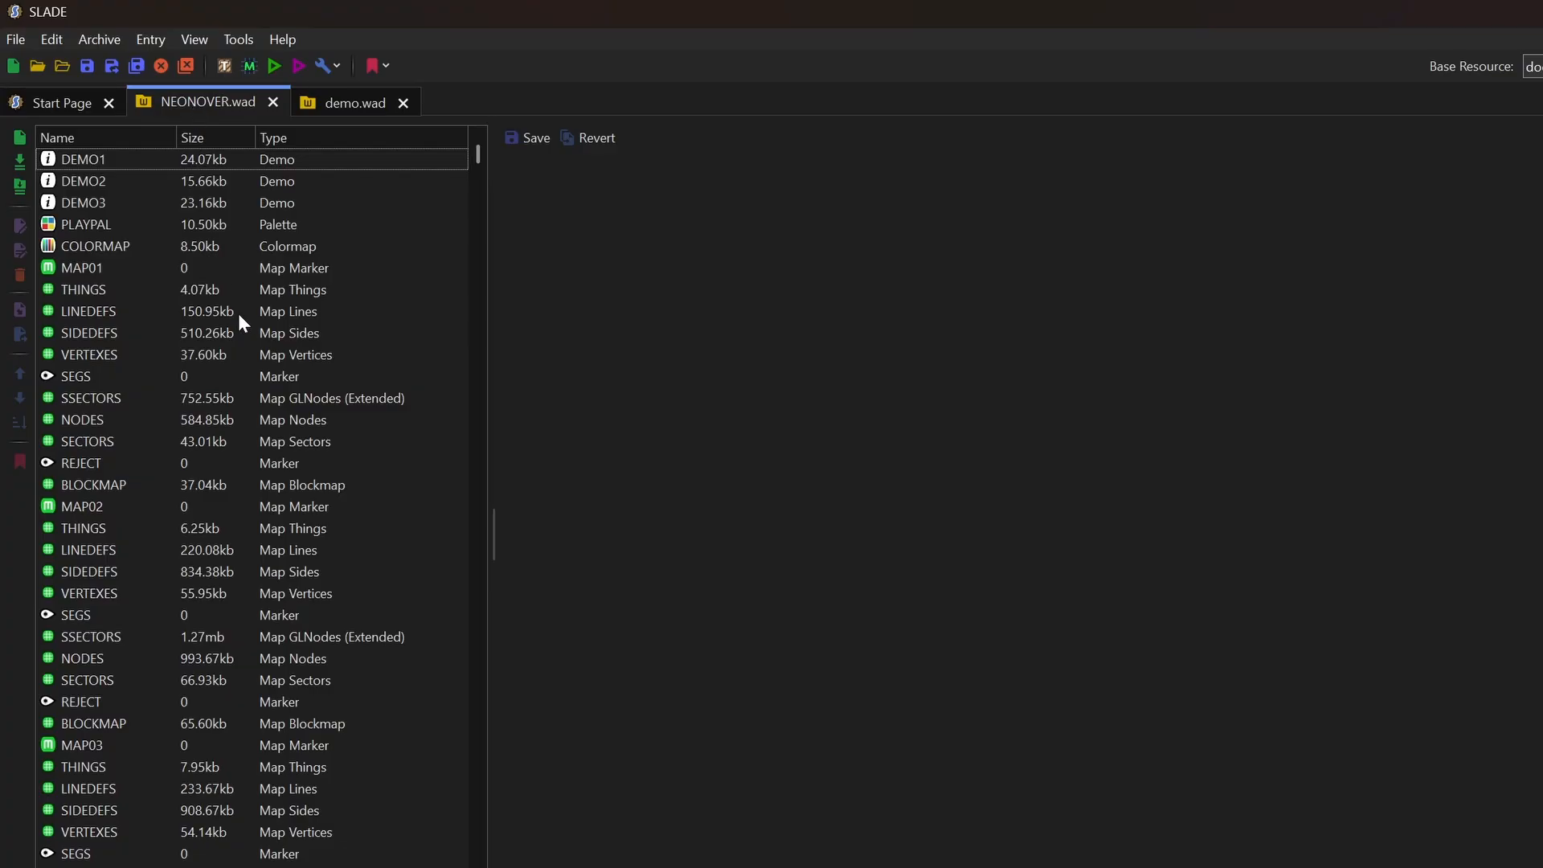
click(93, 223)
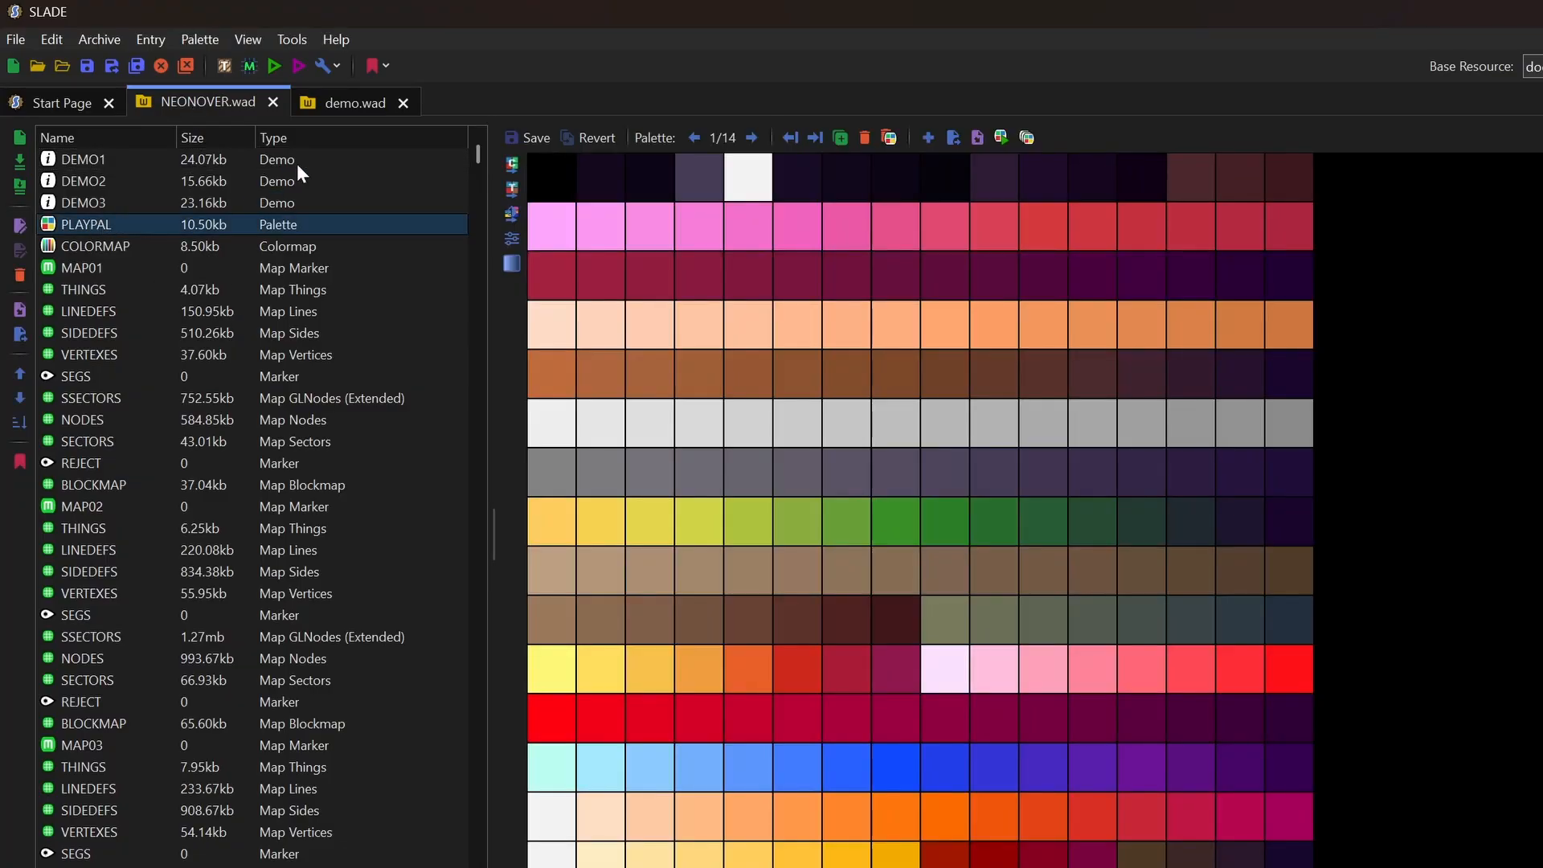
click(345, 111)
key(ctrl+v)
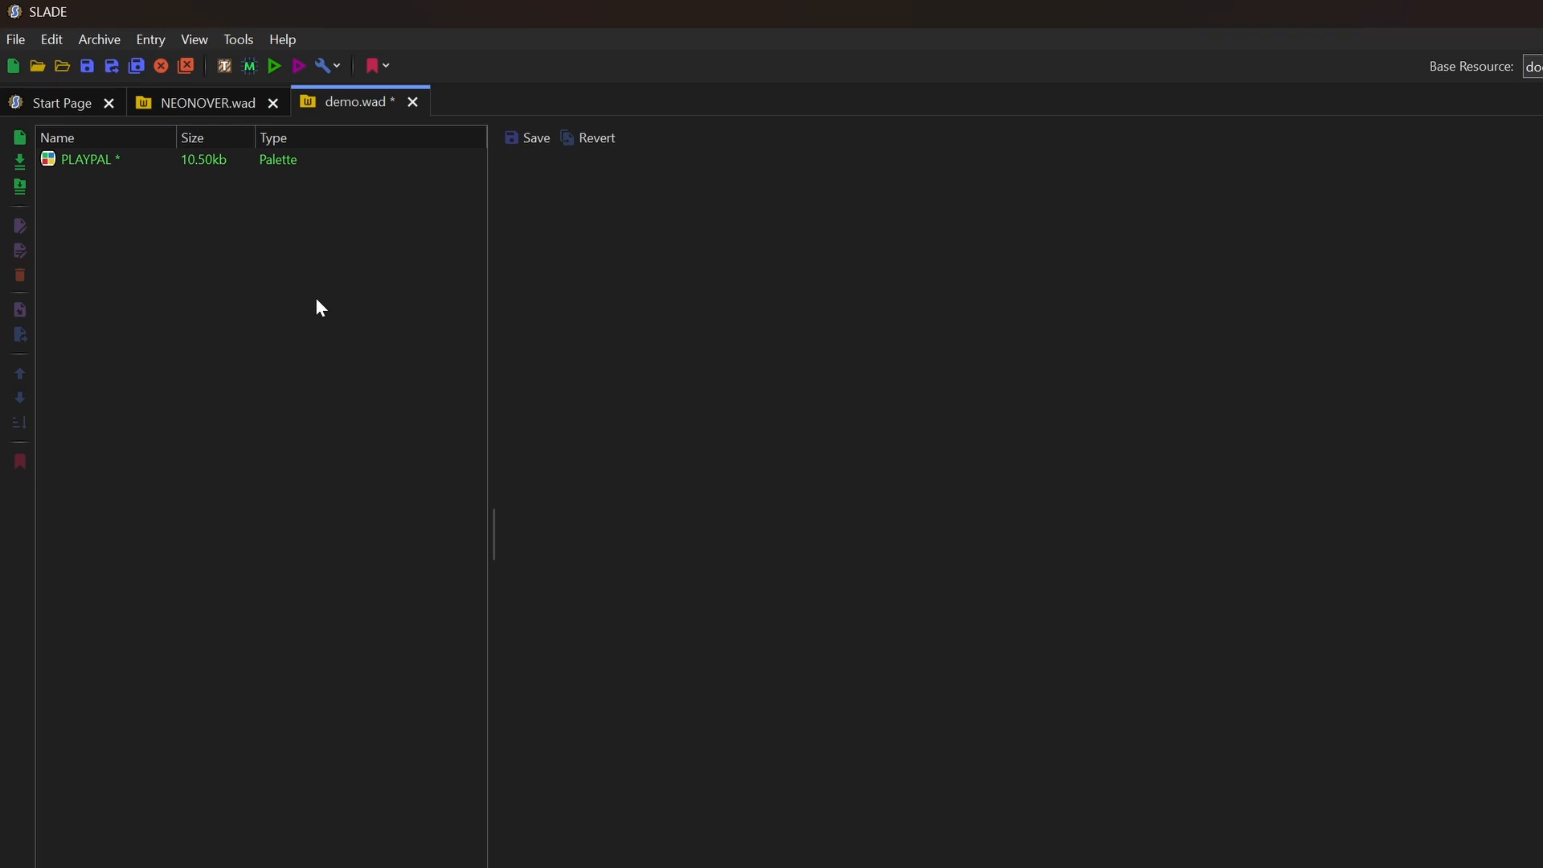
key(ctrl+s)
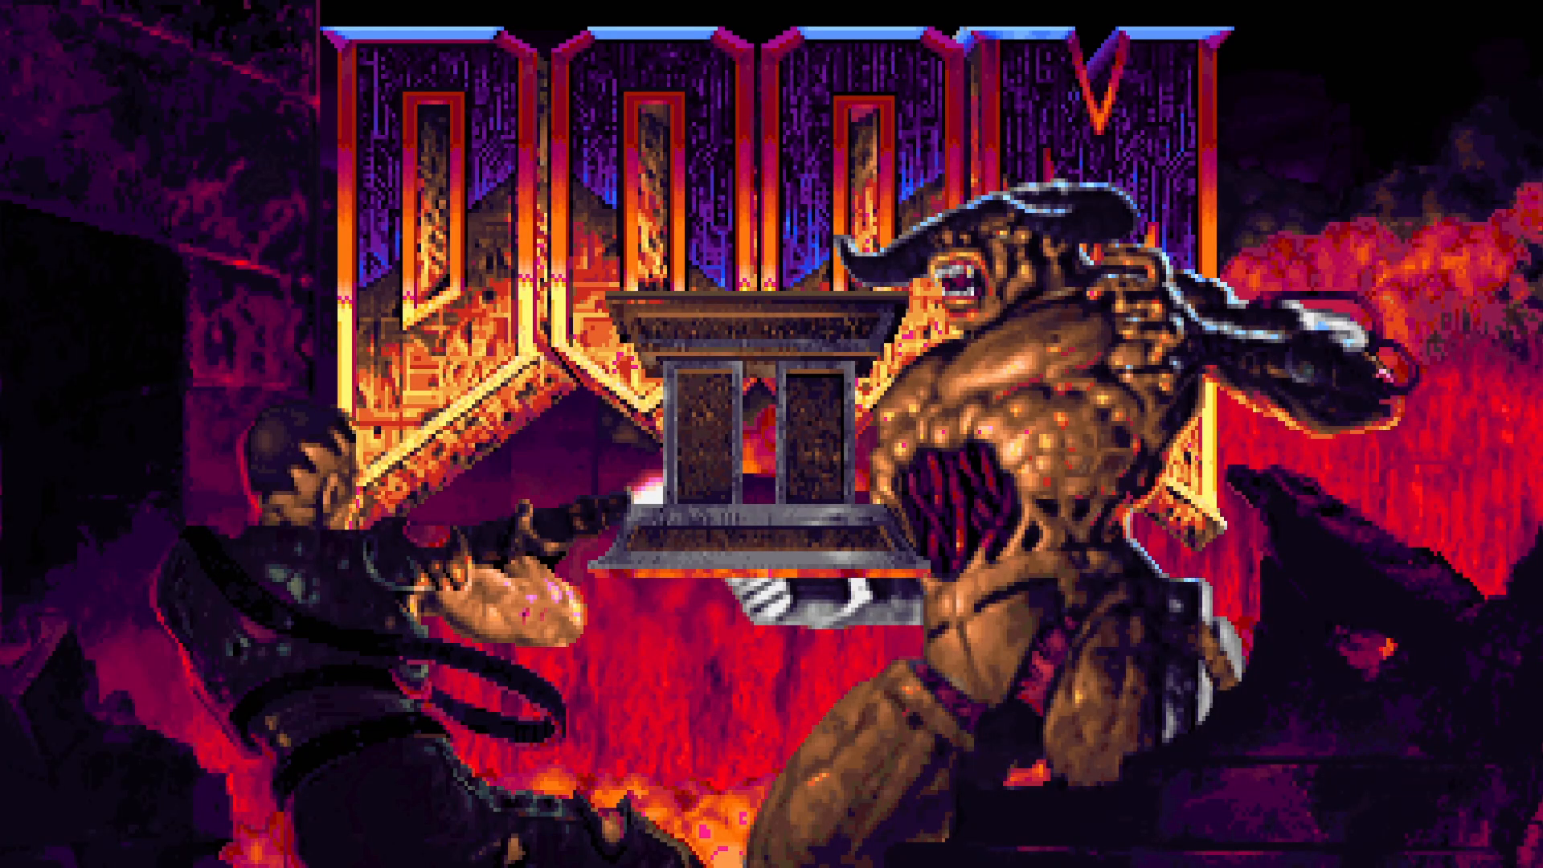
Start an Ultra-Violence game, walk around Entryway with free look off, then open the menu
key(Escape)
key(Return)
key(Return)
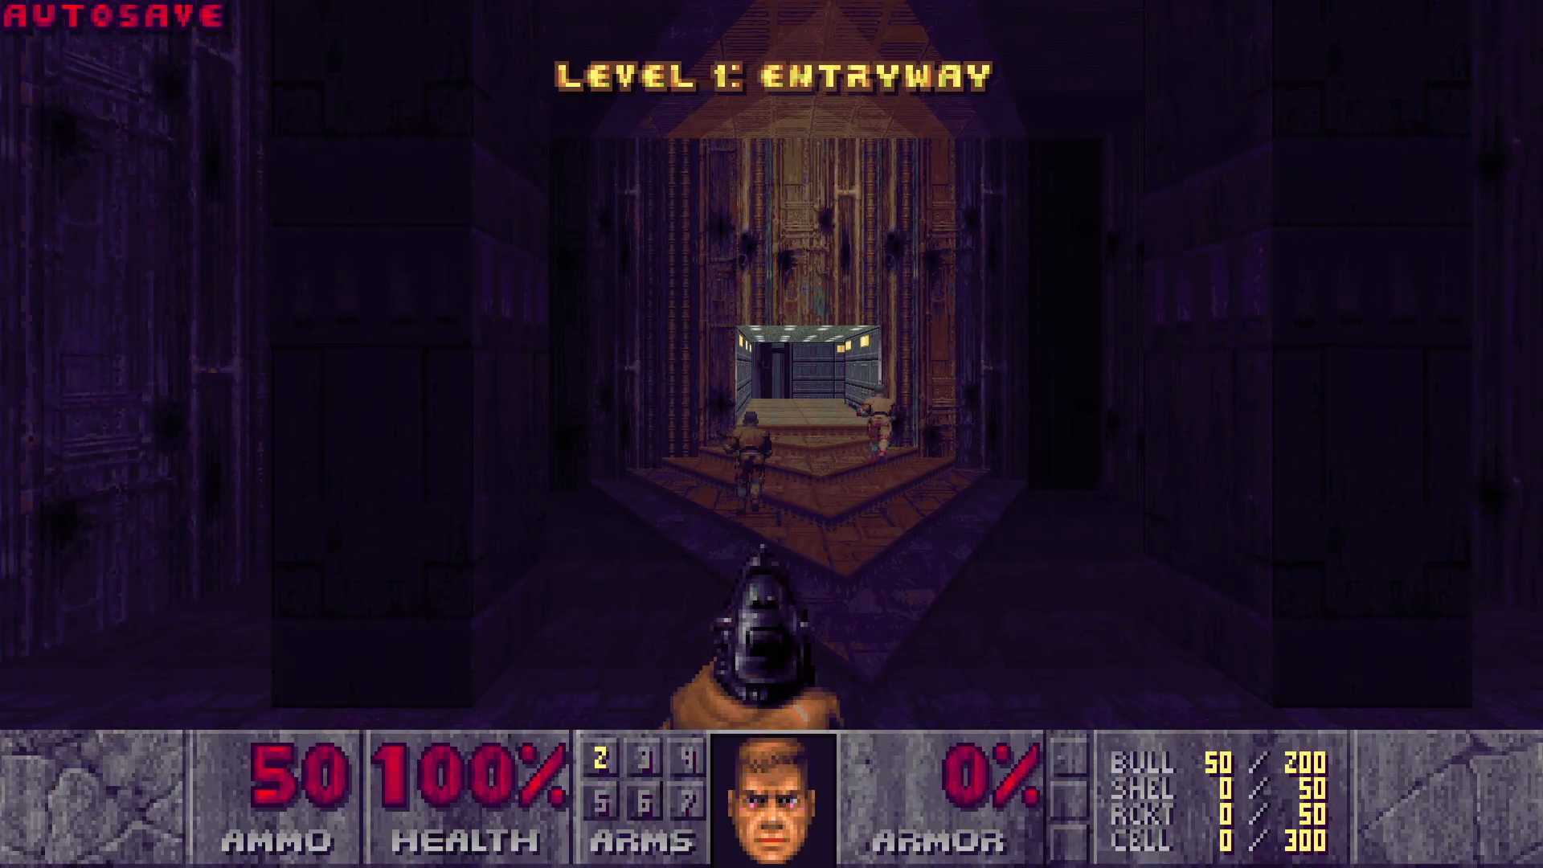
key(w)
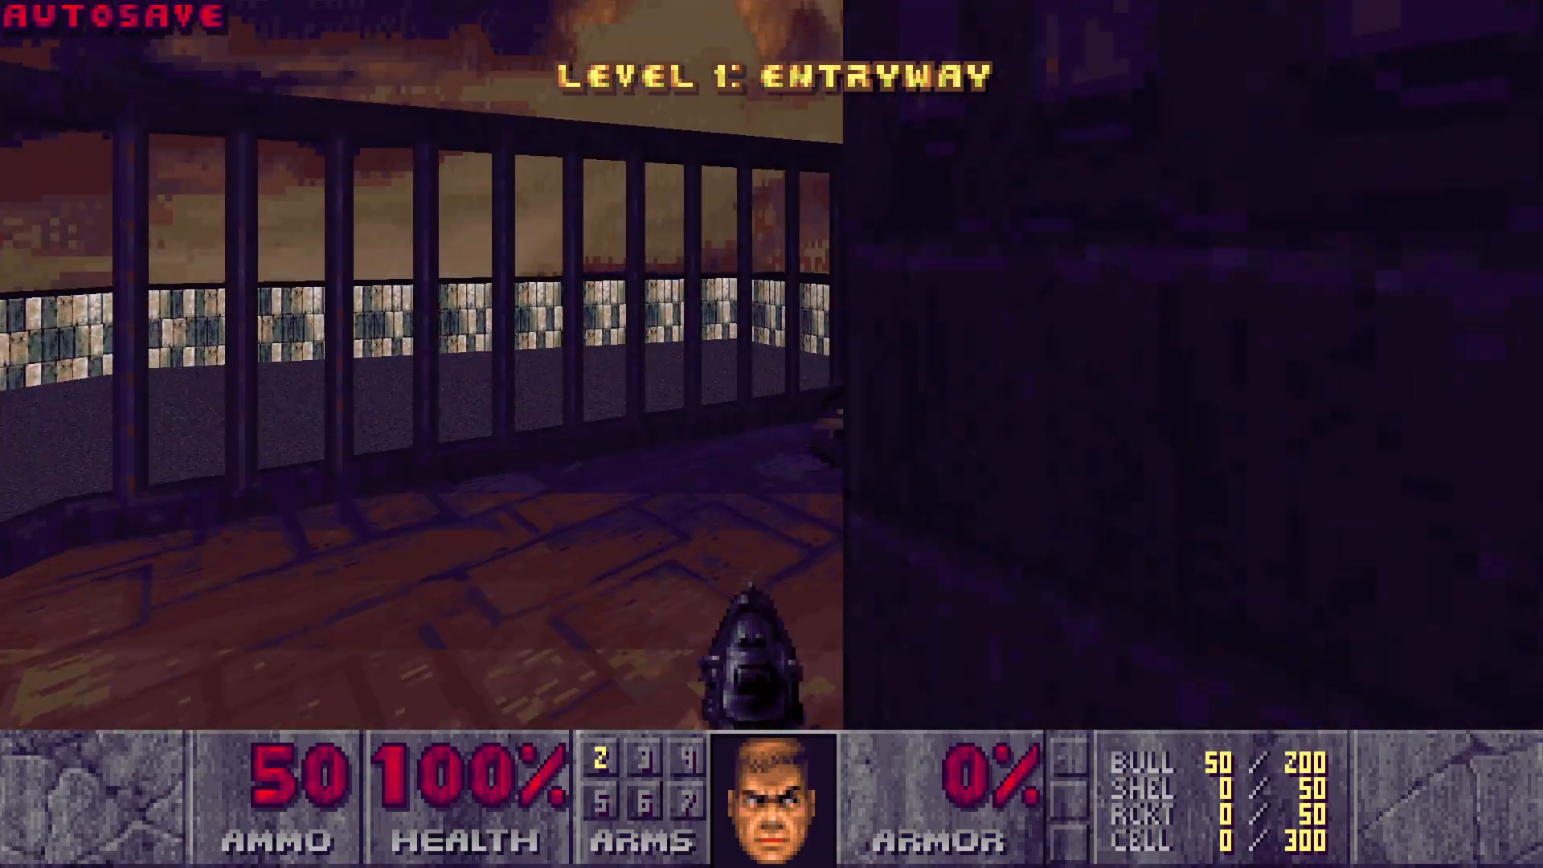
key(s)
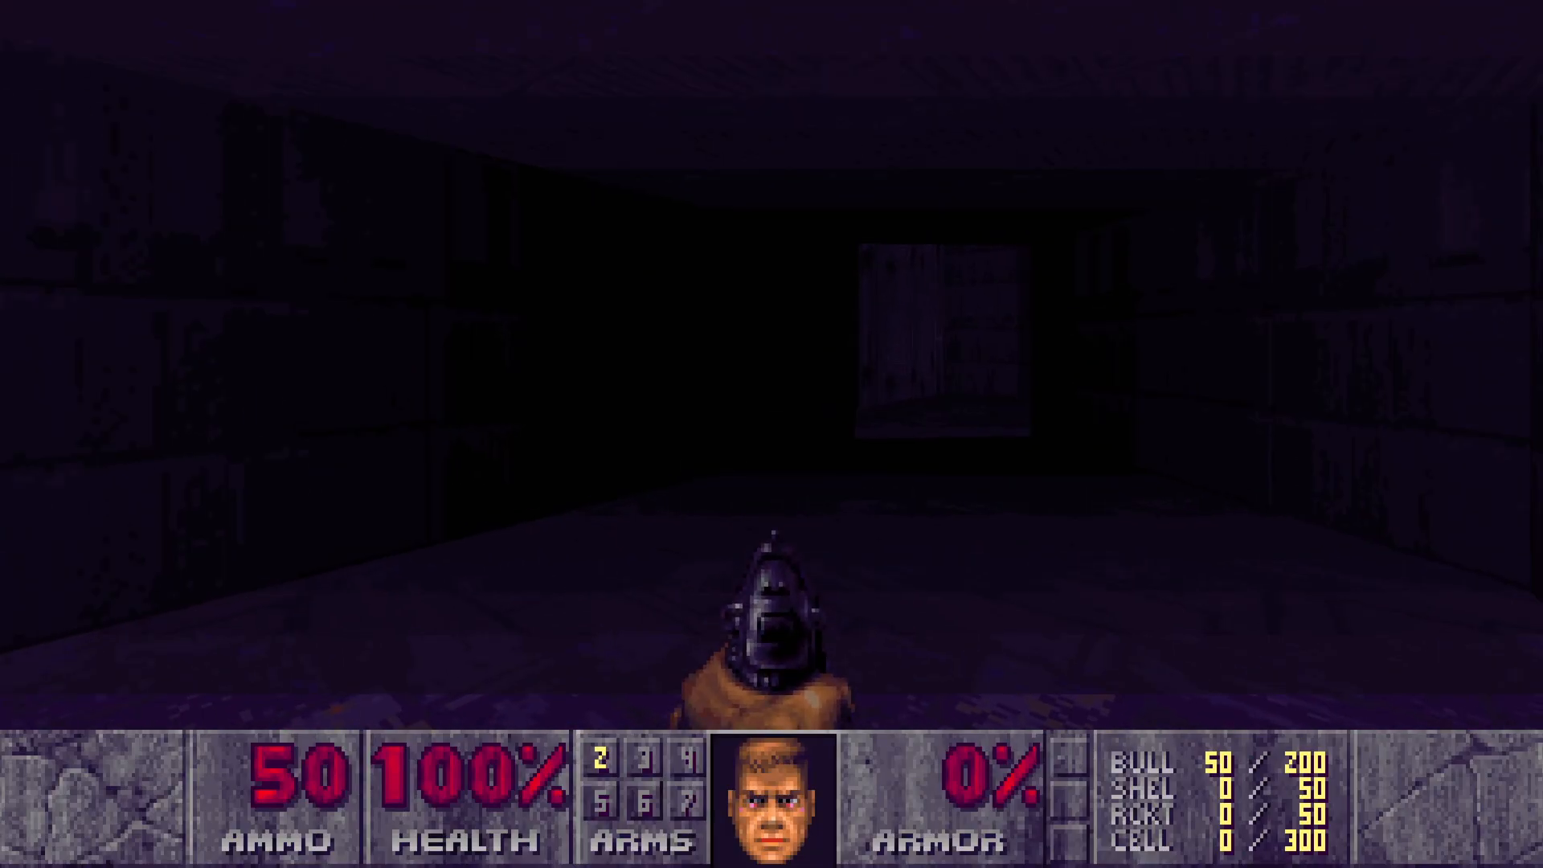
key(backslash)
key(w)
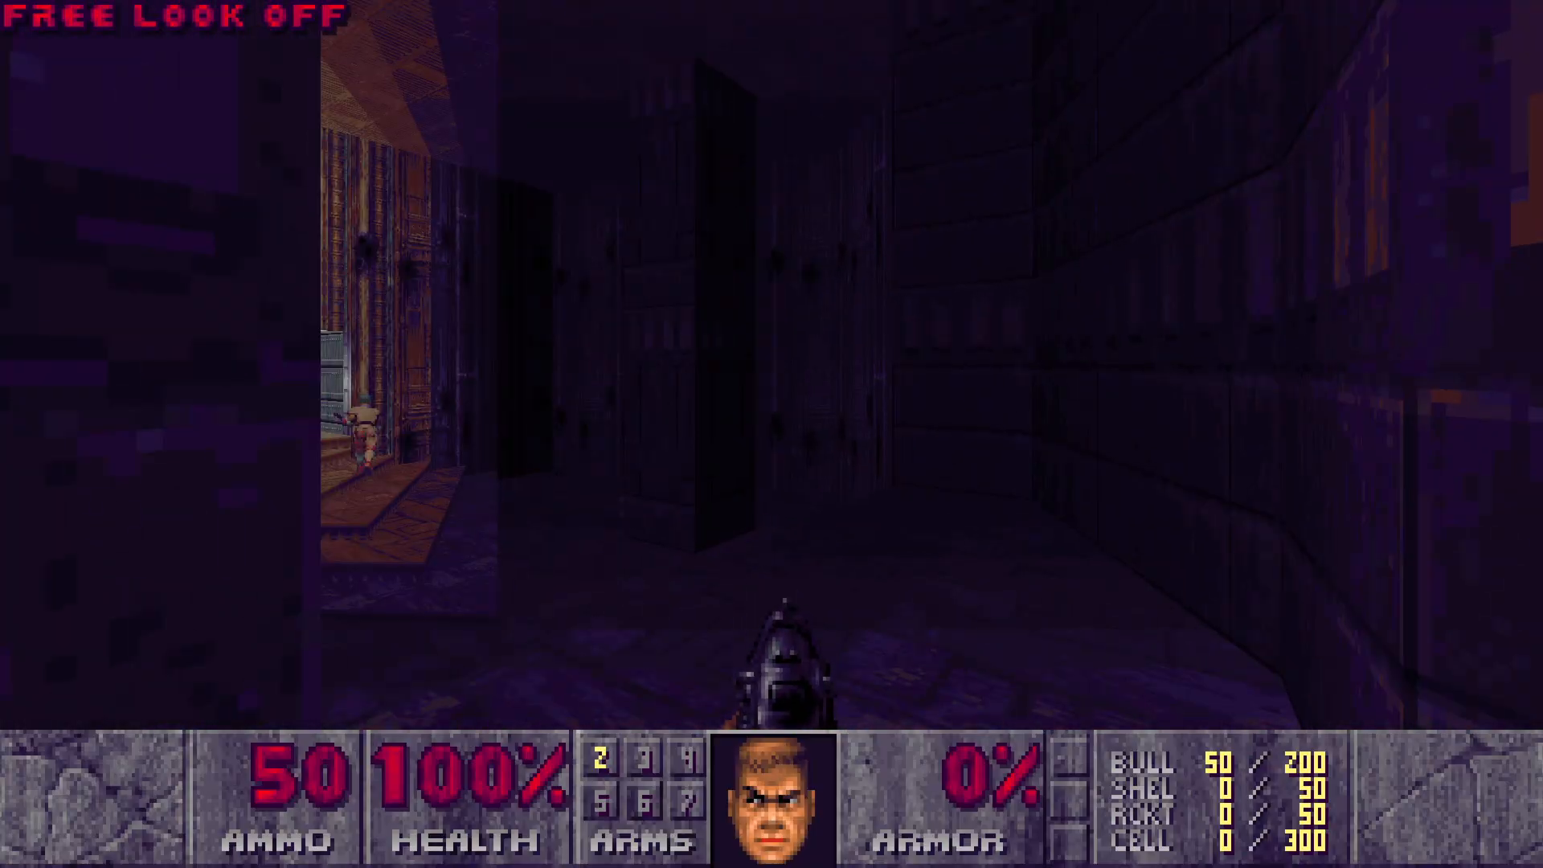
key(Left)
key(Escape)
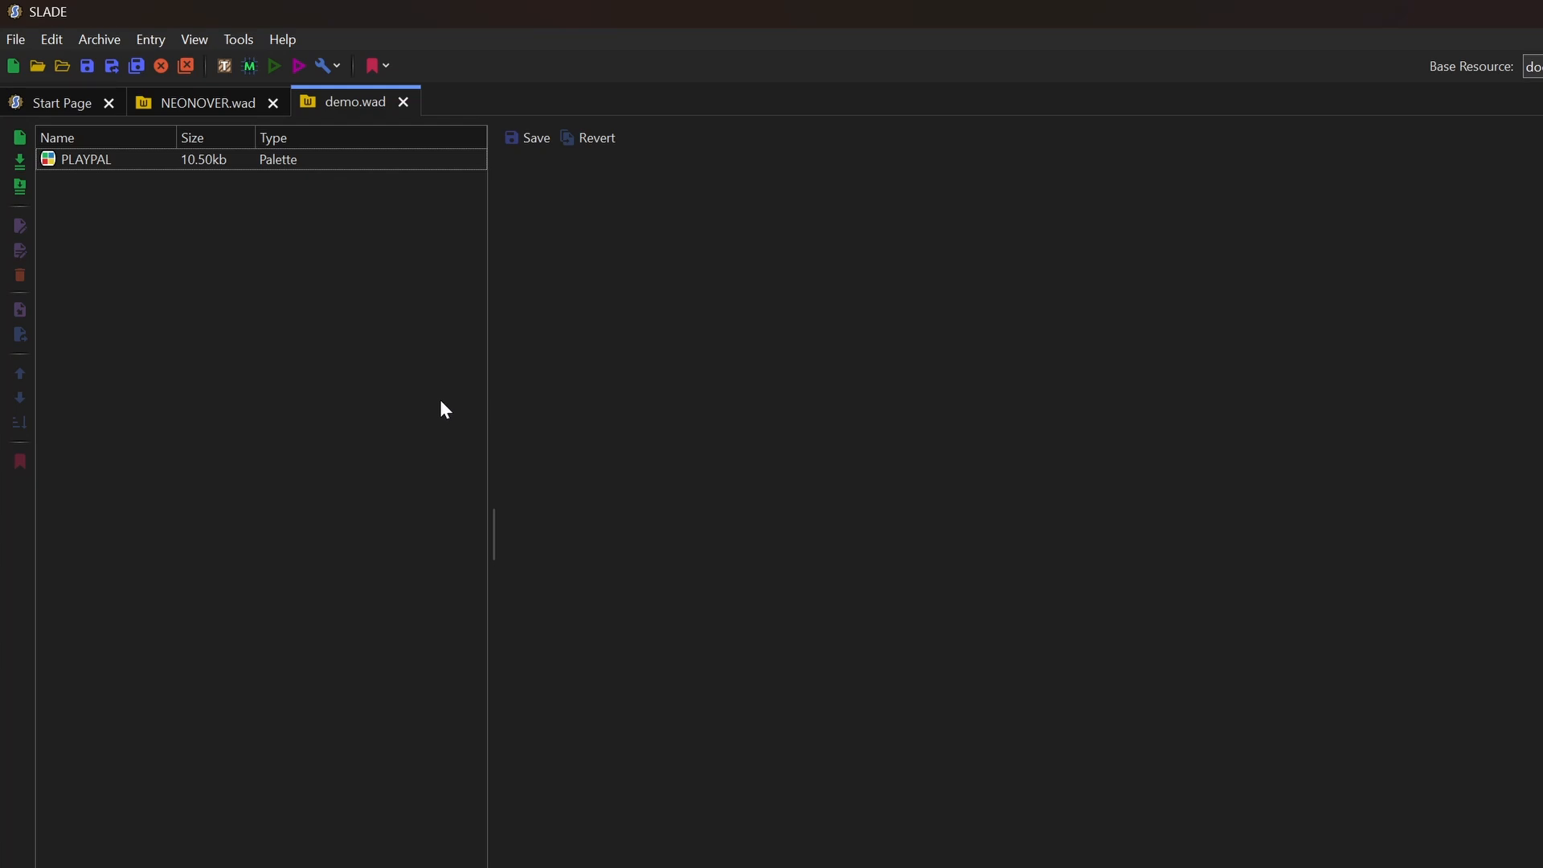
Generate a COLORMAP from demo.wad's PLAYPAL, save, preview it, then switch to NEONOVER.wad
right_click(87, 160)
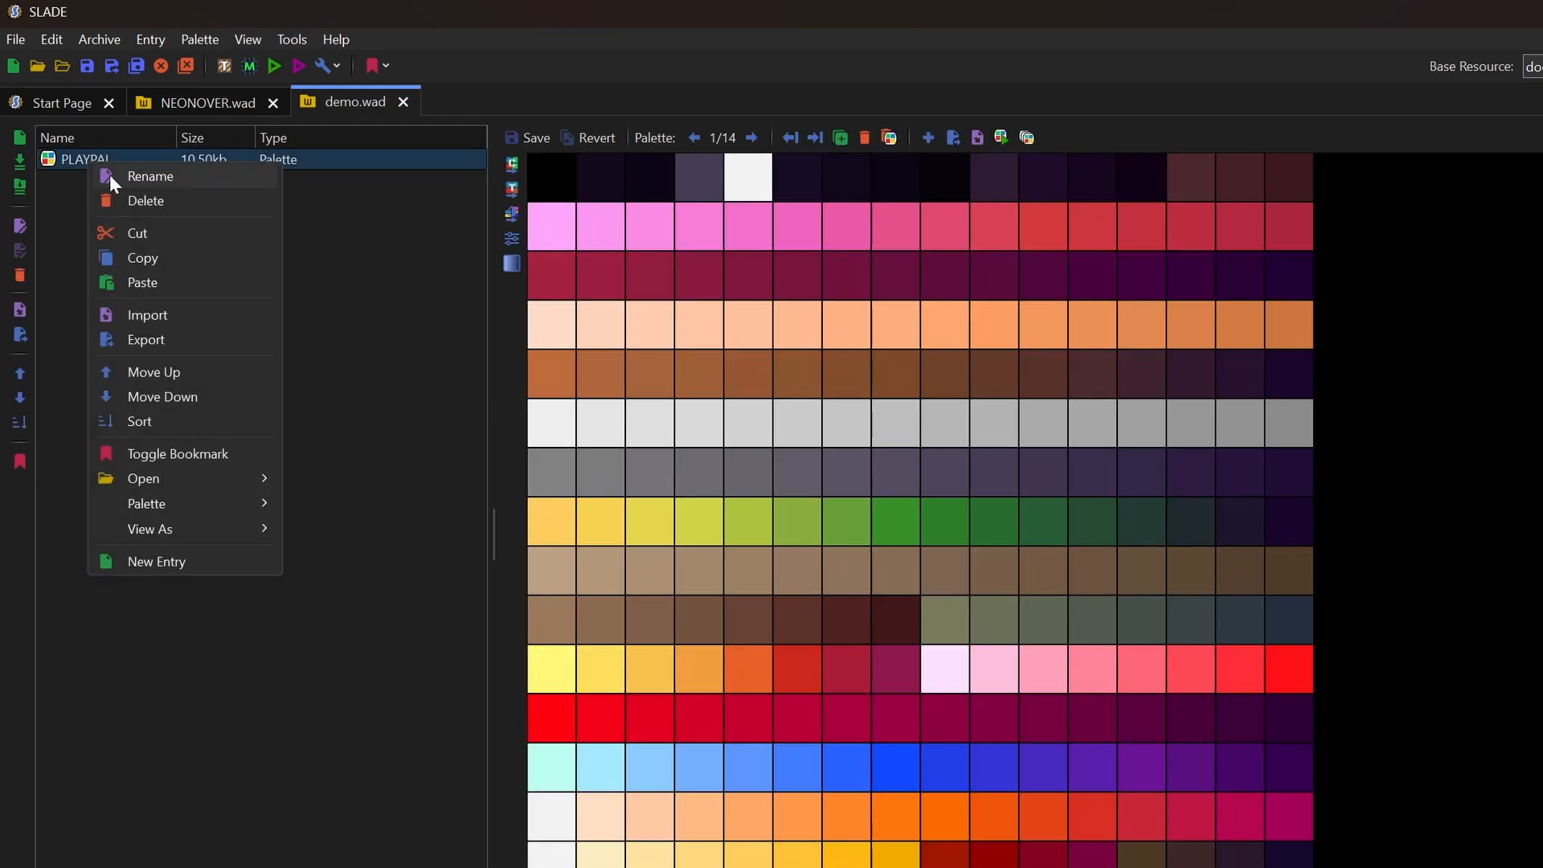
mouse_move(192, 502)
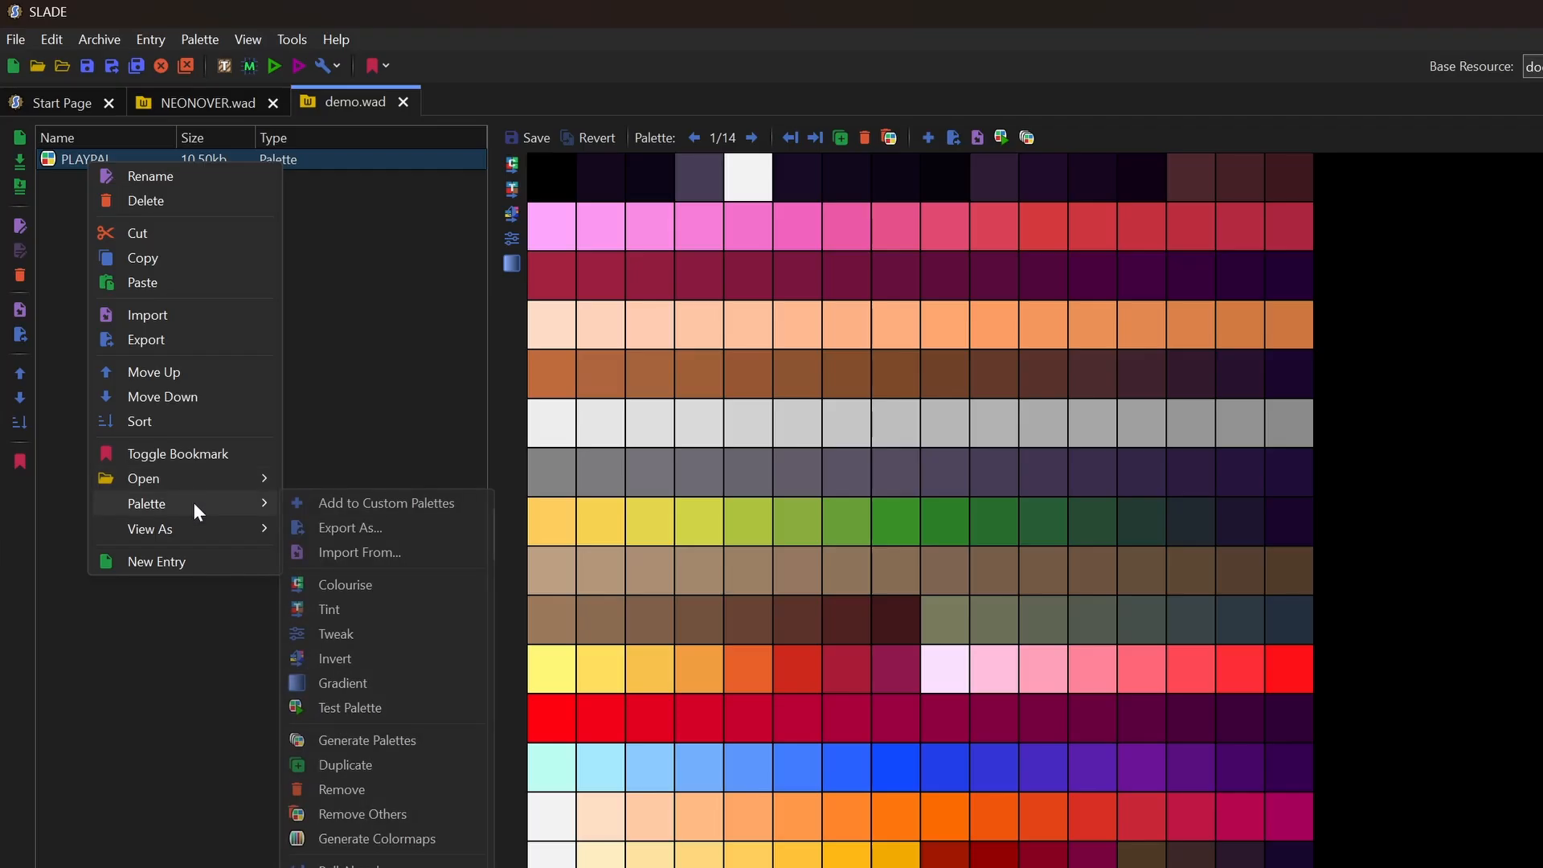
click(426, 839)
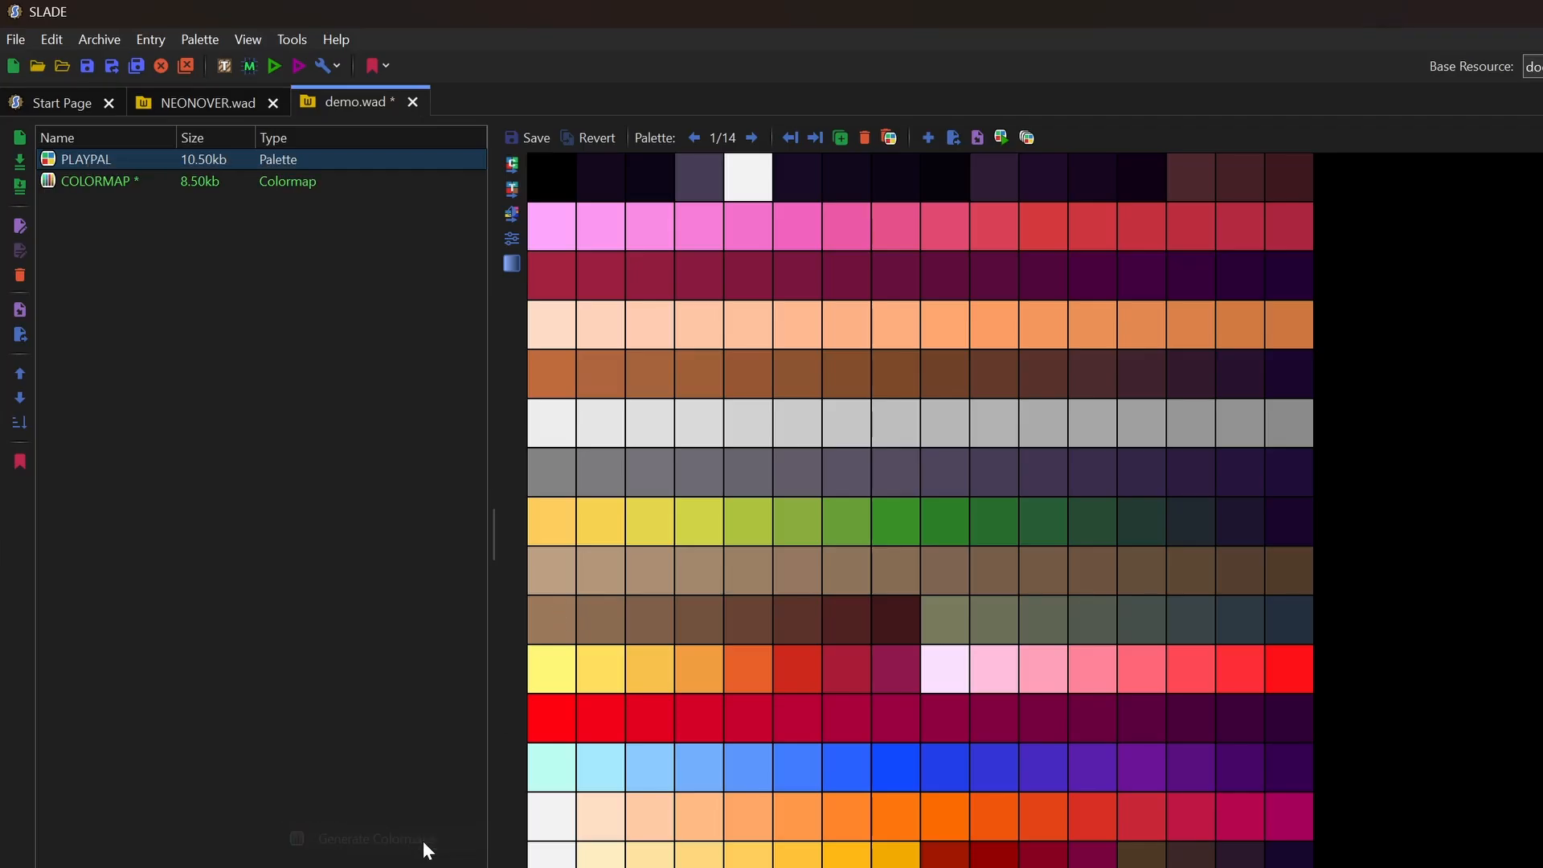
key(ctrl+s)
click(95, 182)
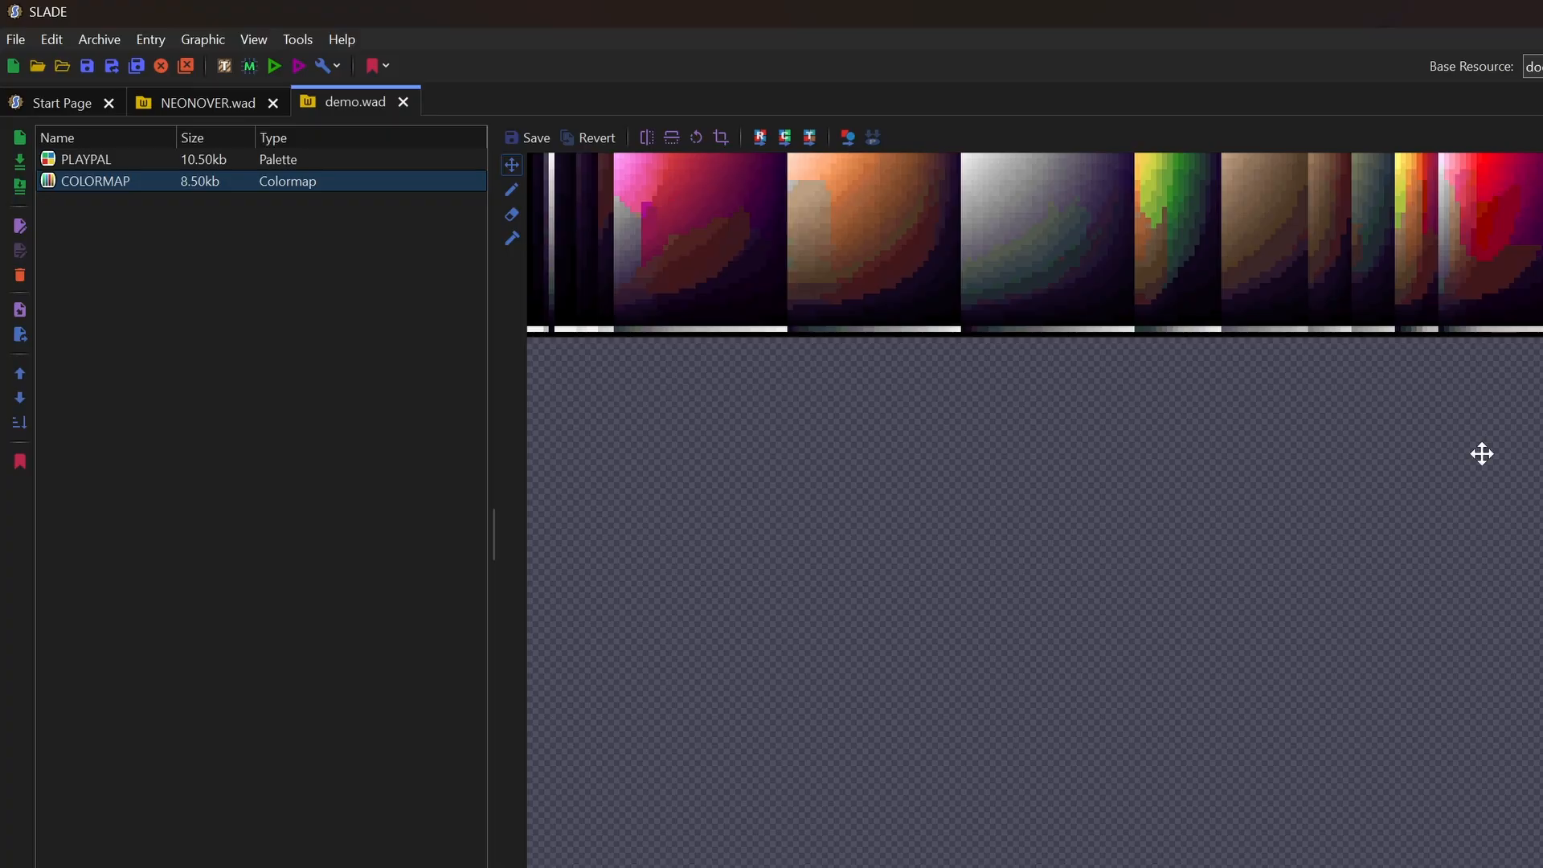
click(200, 95)
Compare NEONOVER.wad's COLORMAP against demo.wad's, switching back and forth between them
click(84, 246)
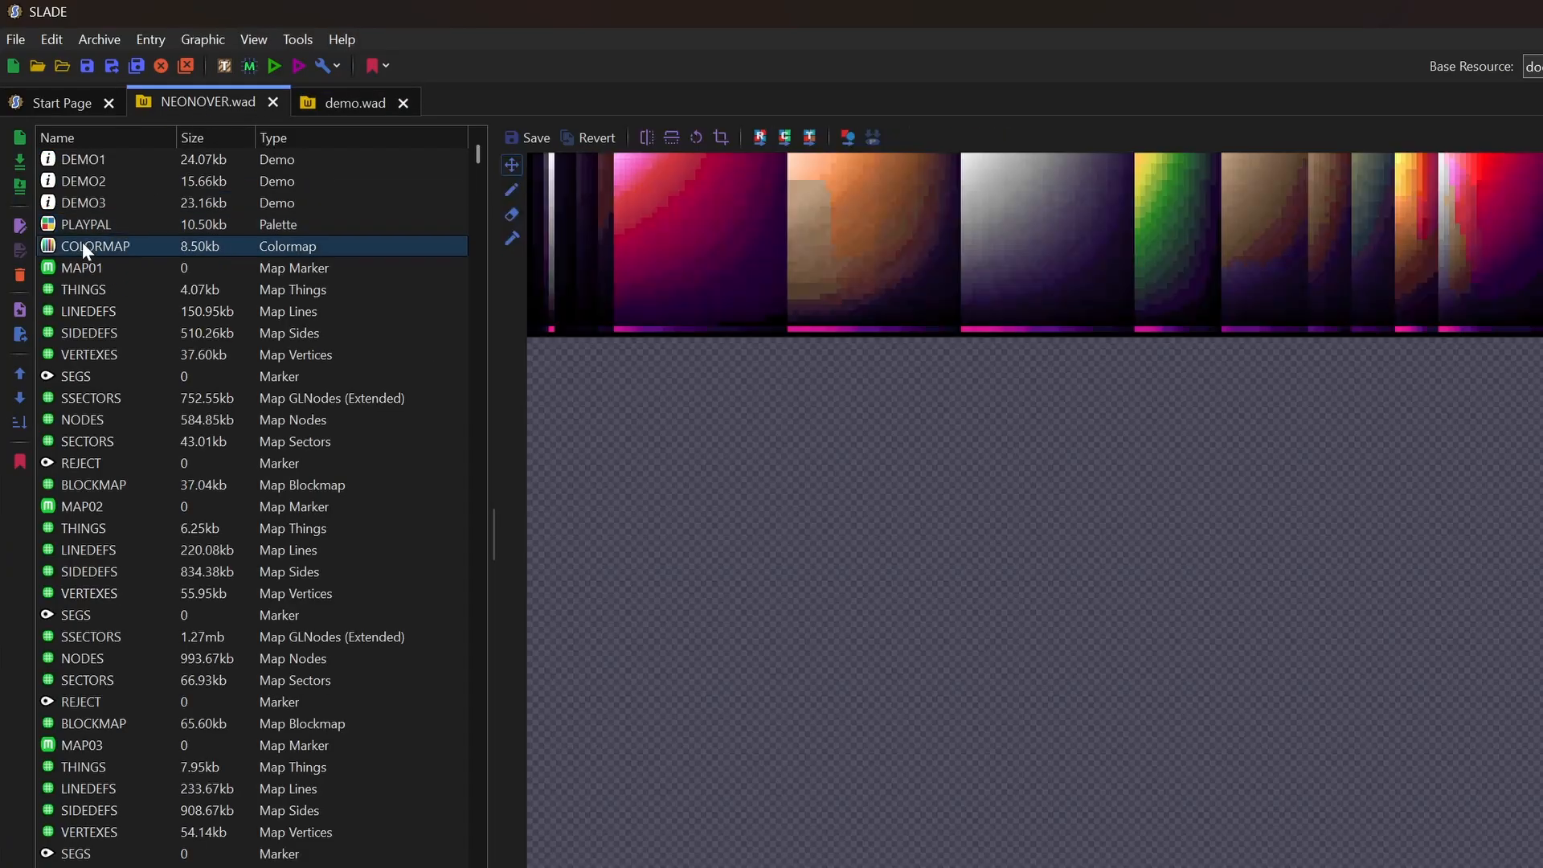
click(353, 97)
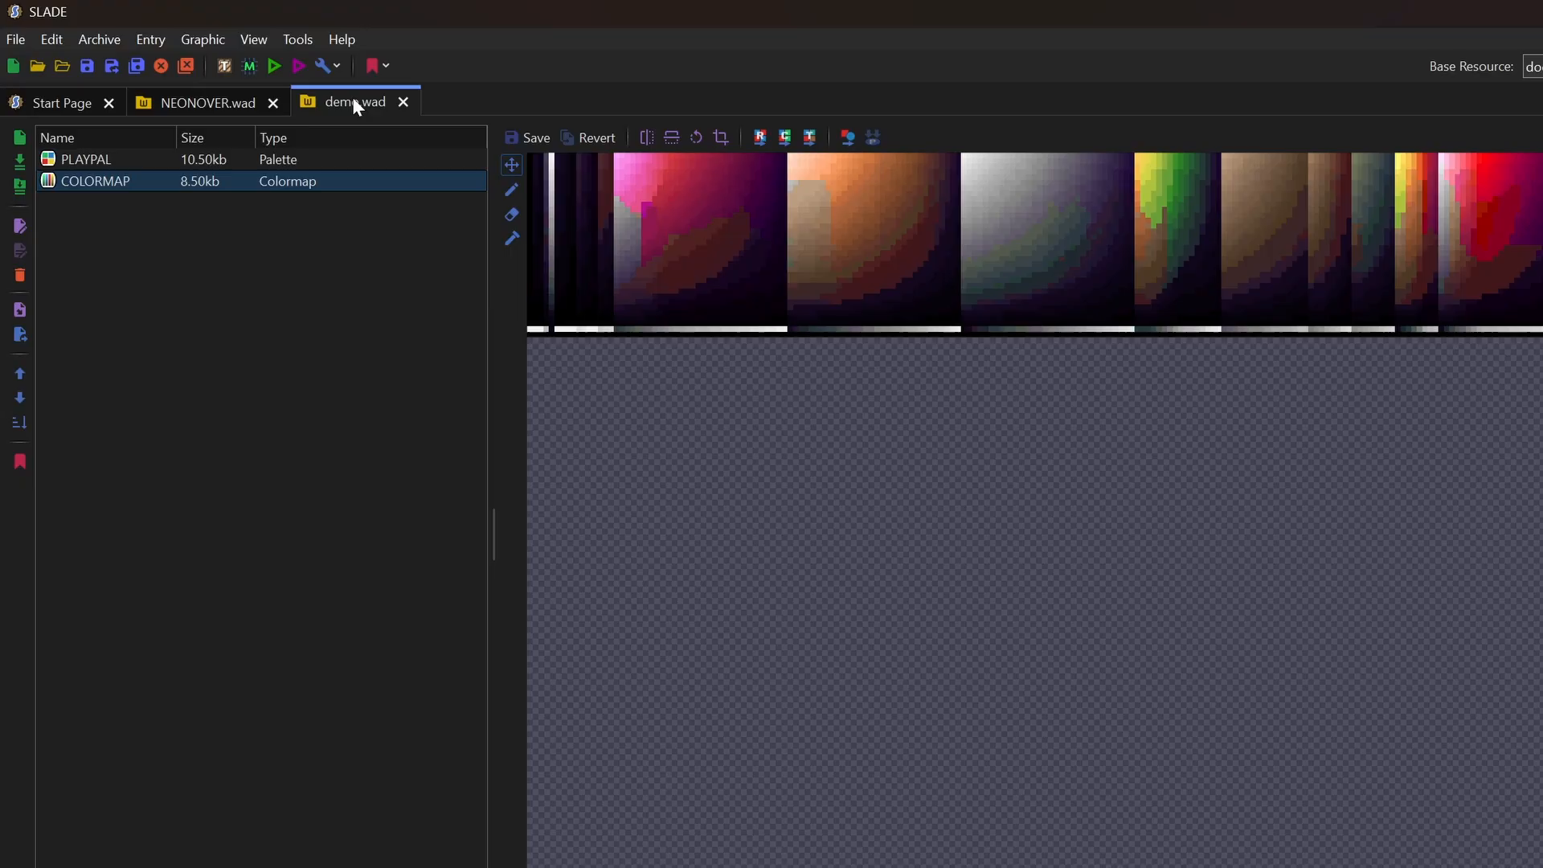
click(234, 108)
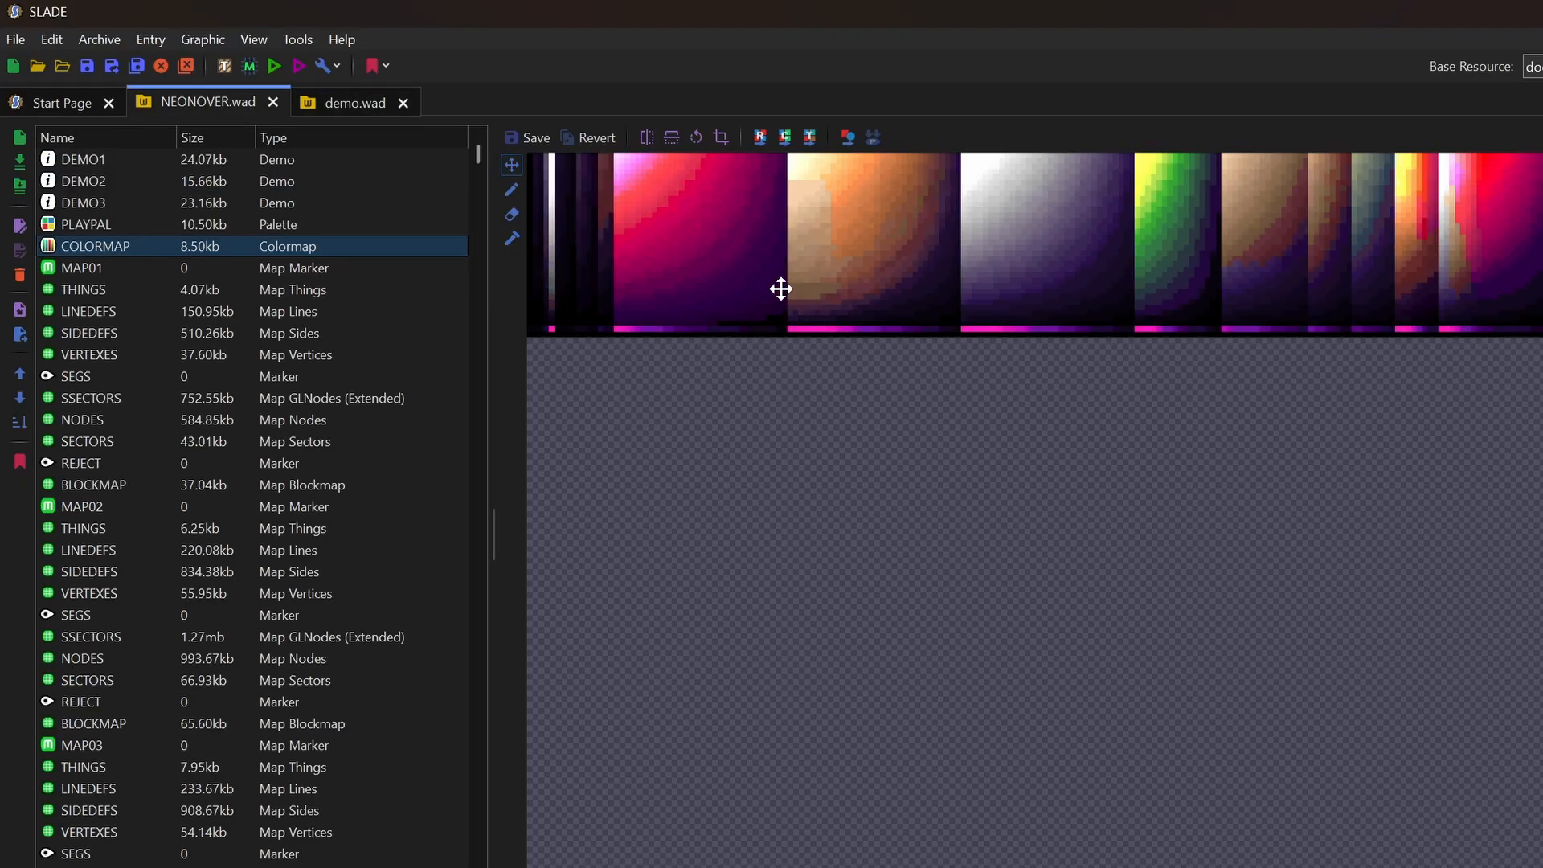
click(368, 103)
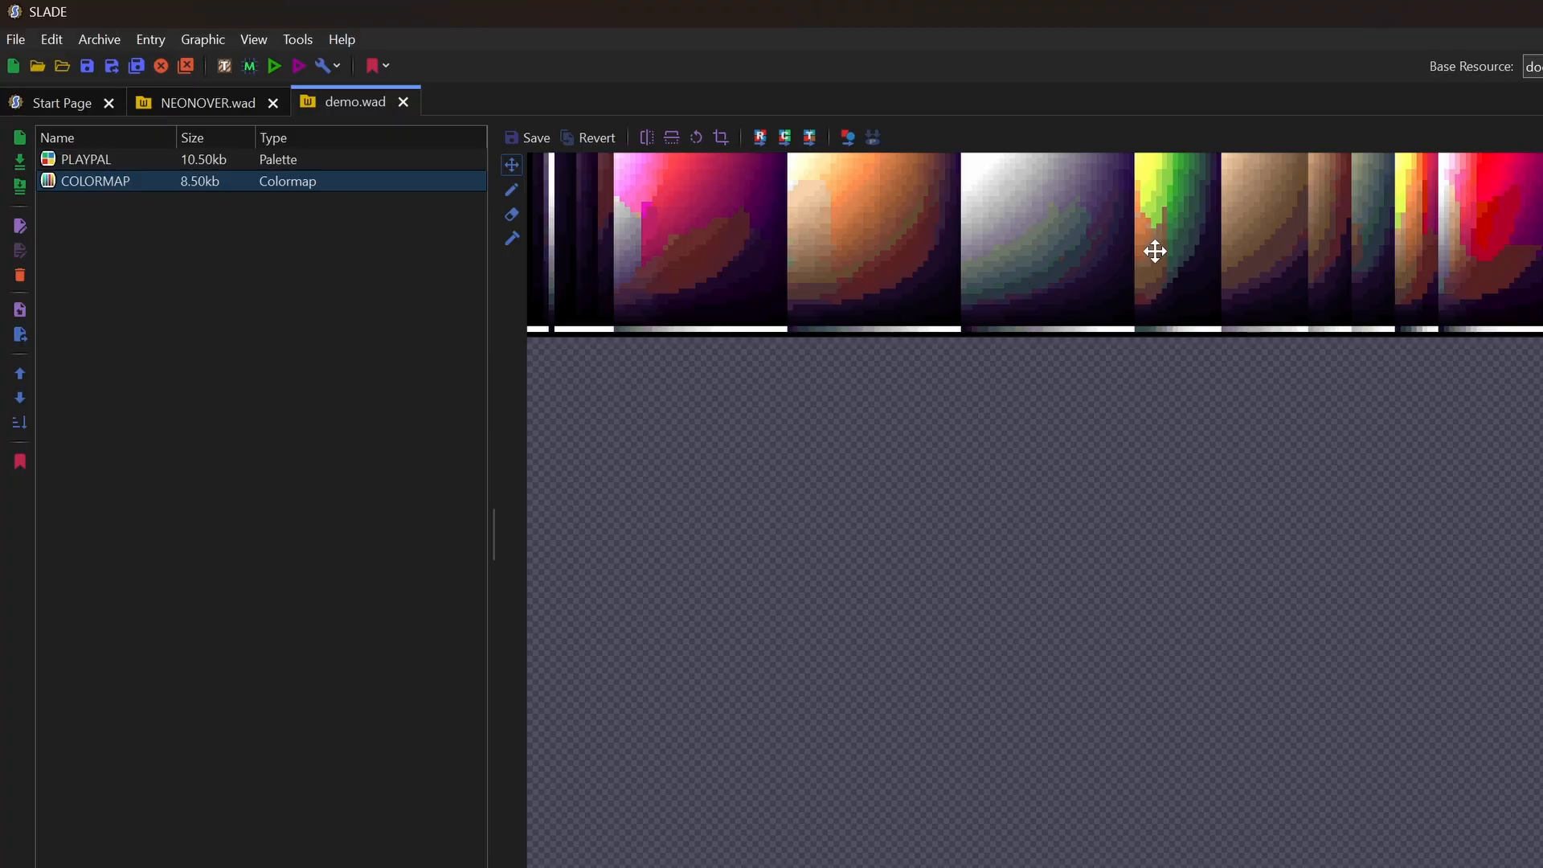
Zoom the colormap preview in and out, then review demo.wad's PLAYPAL and COLORMAP
scroll(1164, 233, up, 2)
scroll(1164, 253, down, 1)
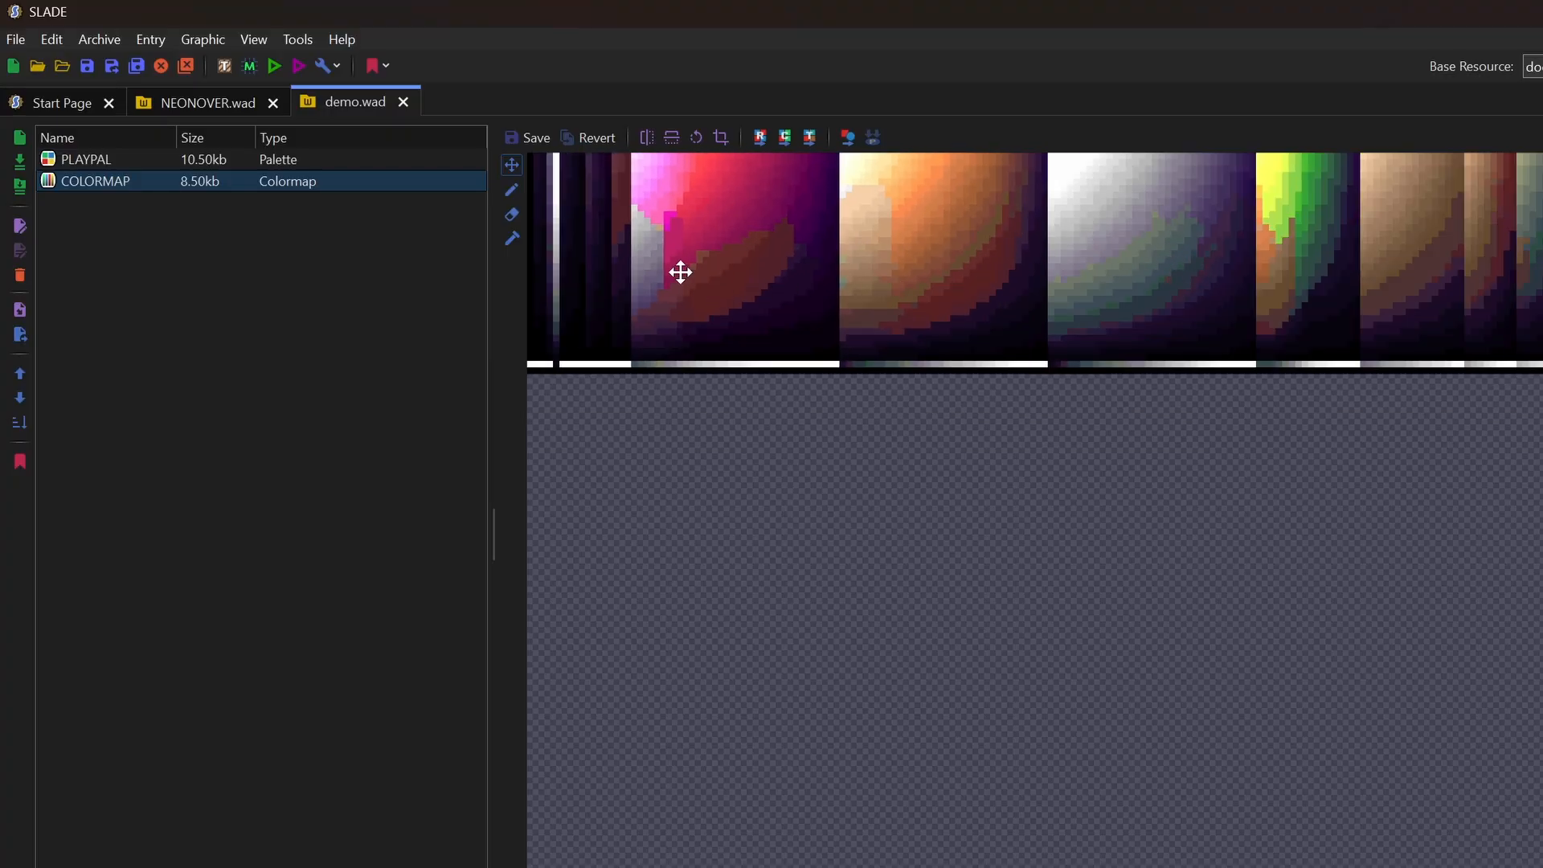
scroll(643, 261, up, 1)
scroll(696, 314, up, 2)
scroll(865, 460, down, 2)
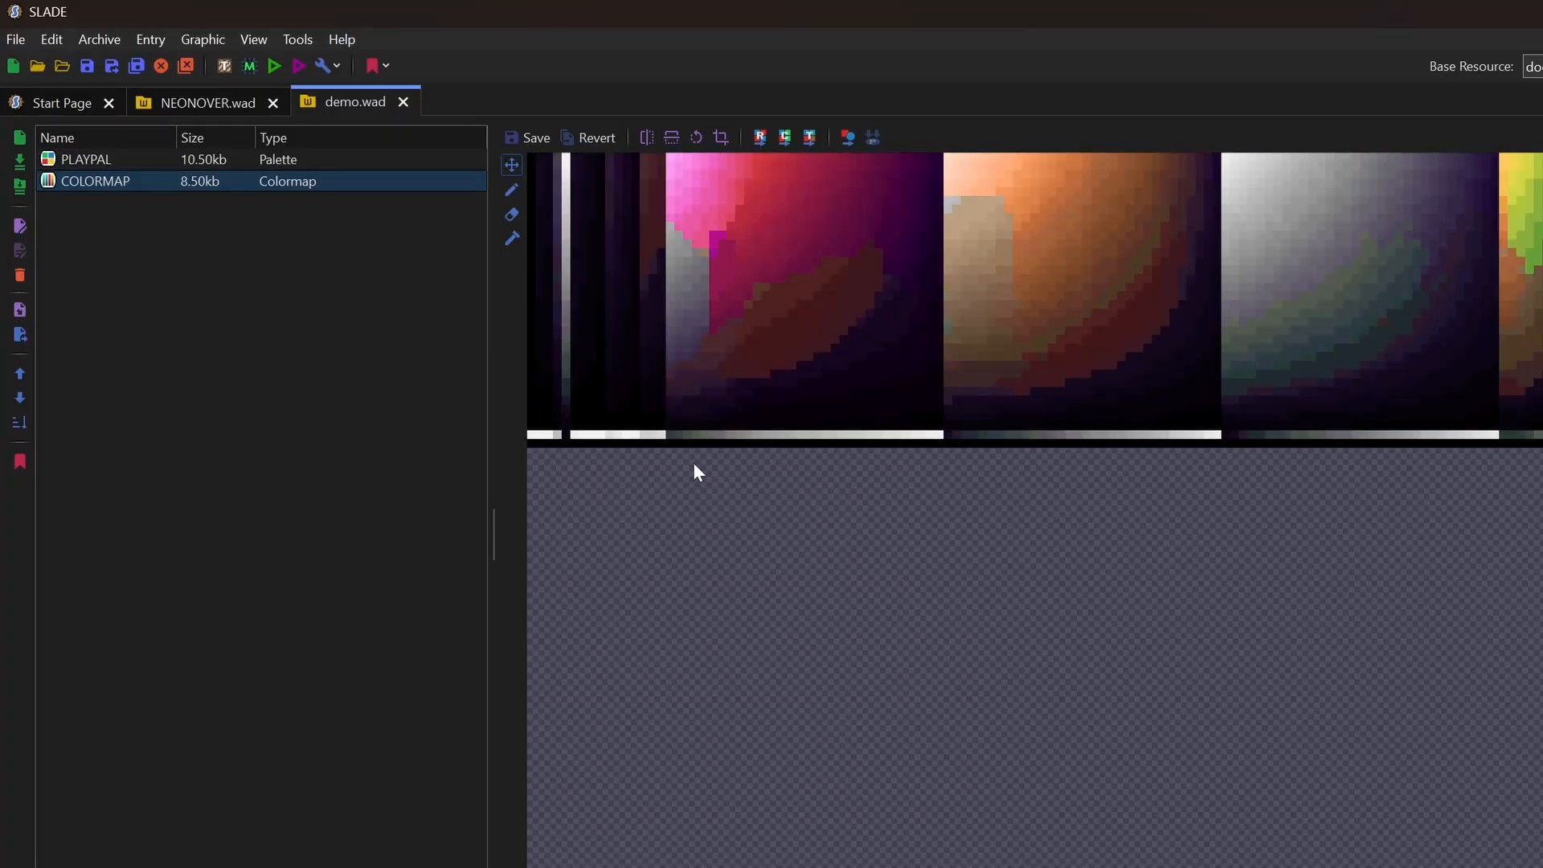
scroll(698, 471, down, 1)
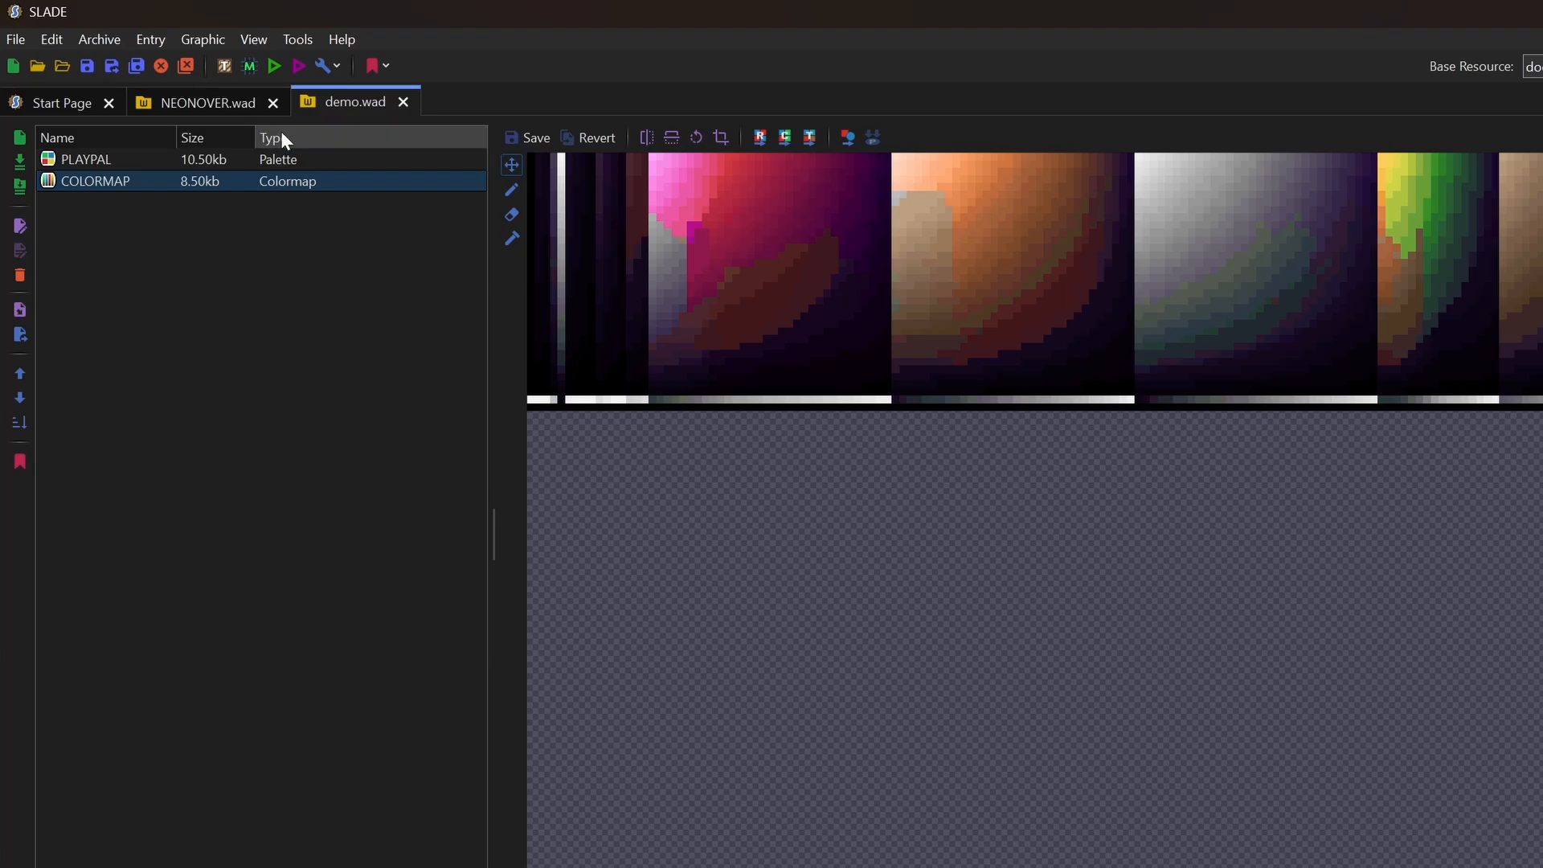
scroll(678, 466, down, 1)
click(86, 159)
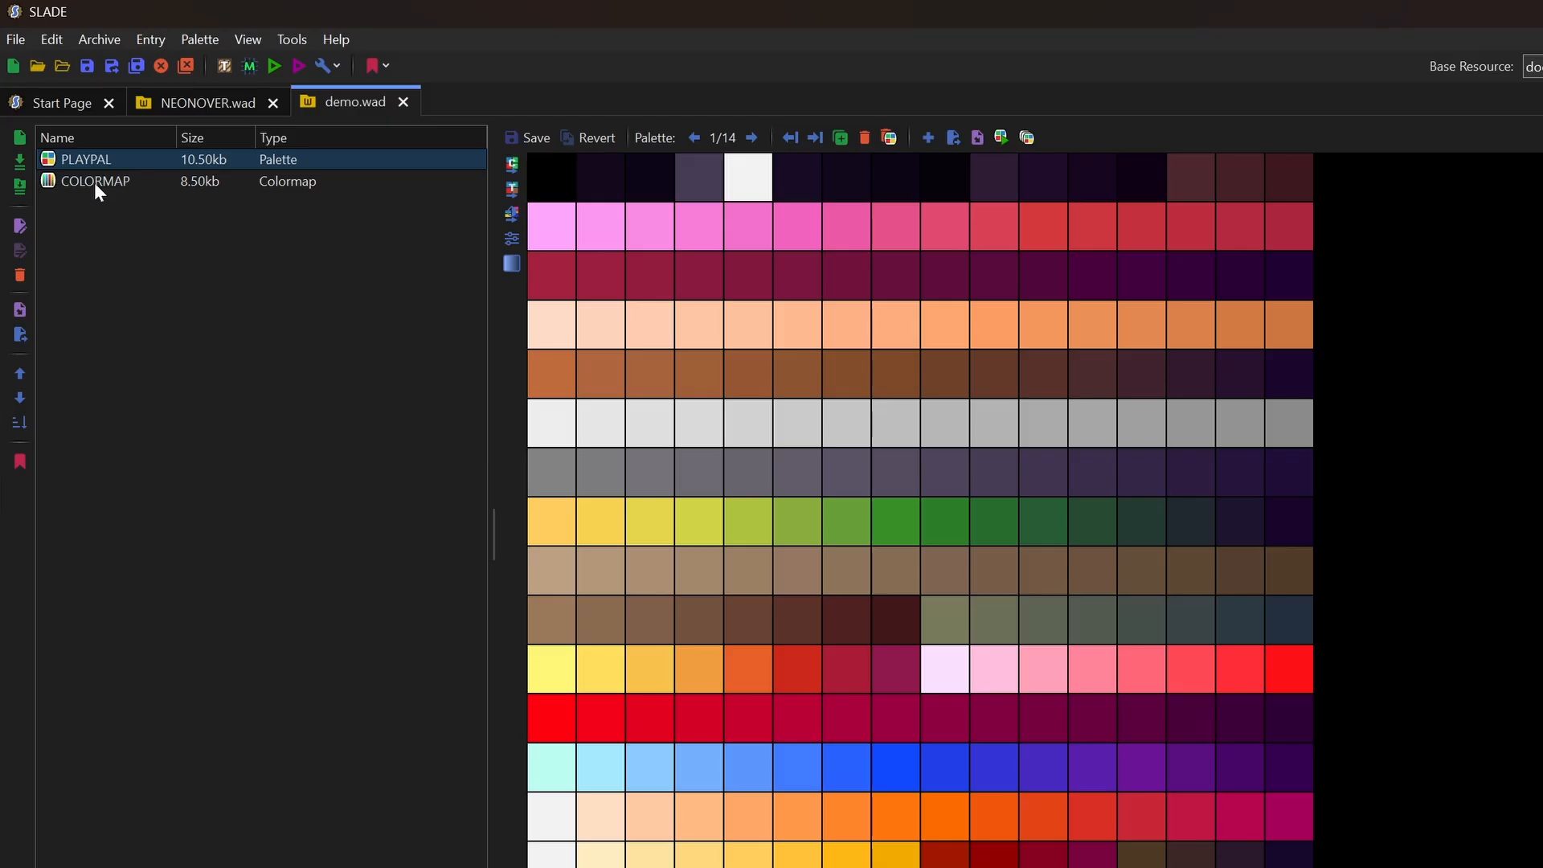
click(94, 180)
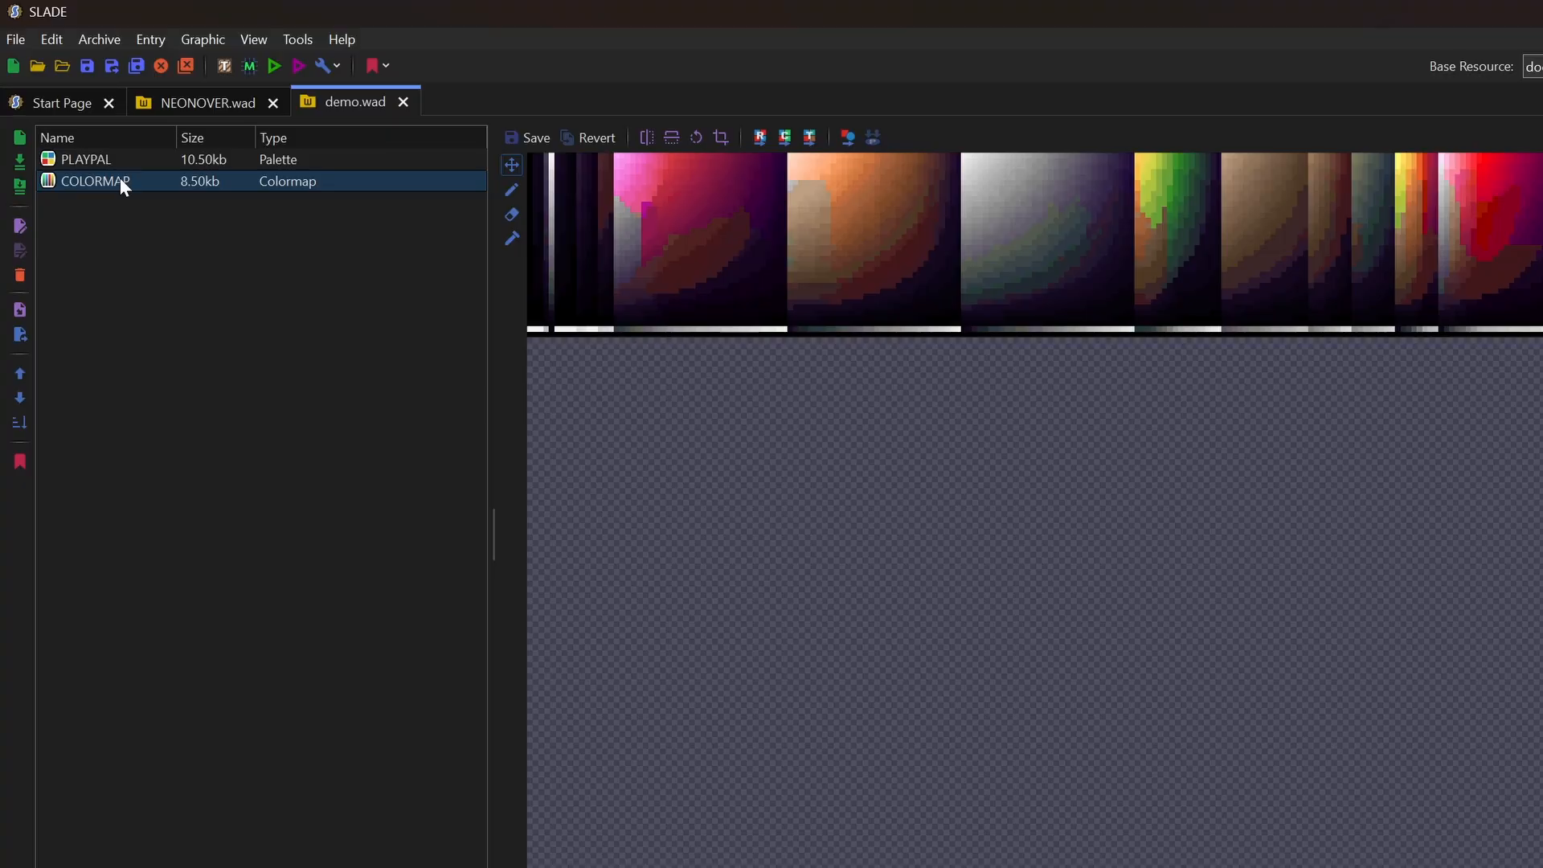
scroll(1035, 244, down, 2)
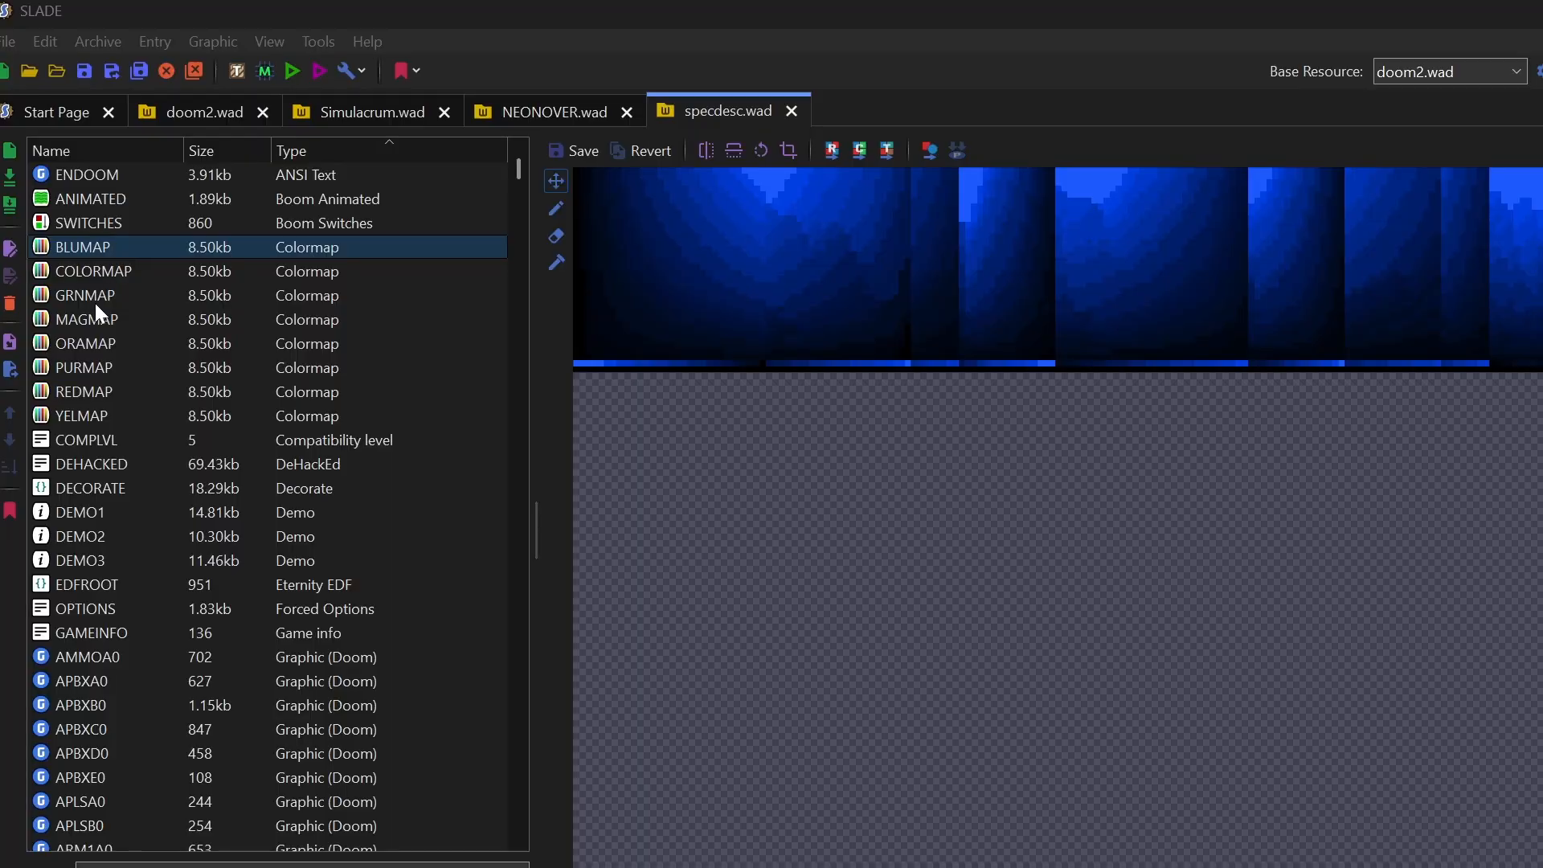
Preview specdesc.wad's GRNMAP, MAGMAP, ORAMAP, PURMAP, REDMAP, YELMAP, COLORMAP and BLUMAP
click(95, 302)
click(93, 321)
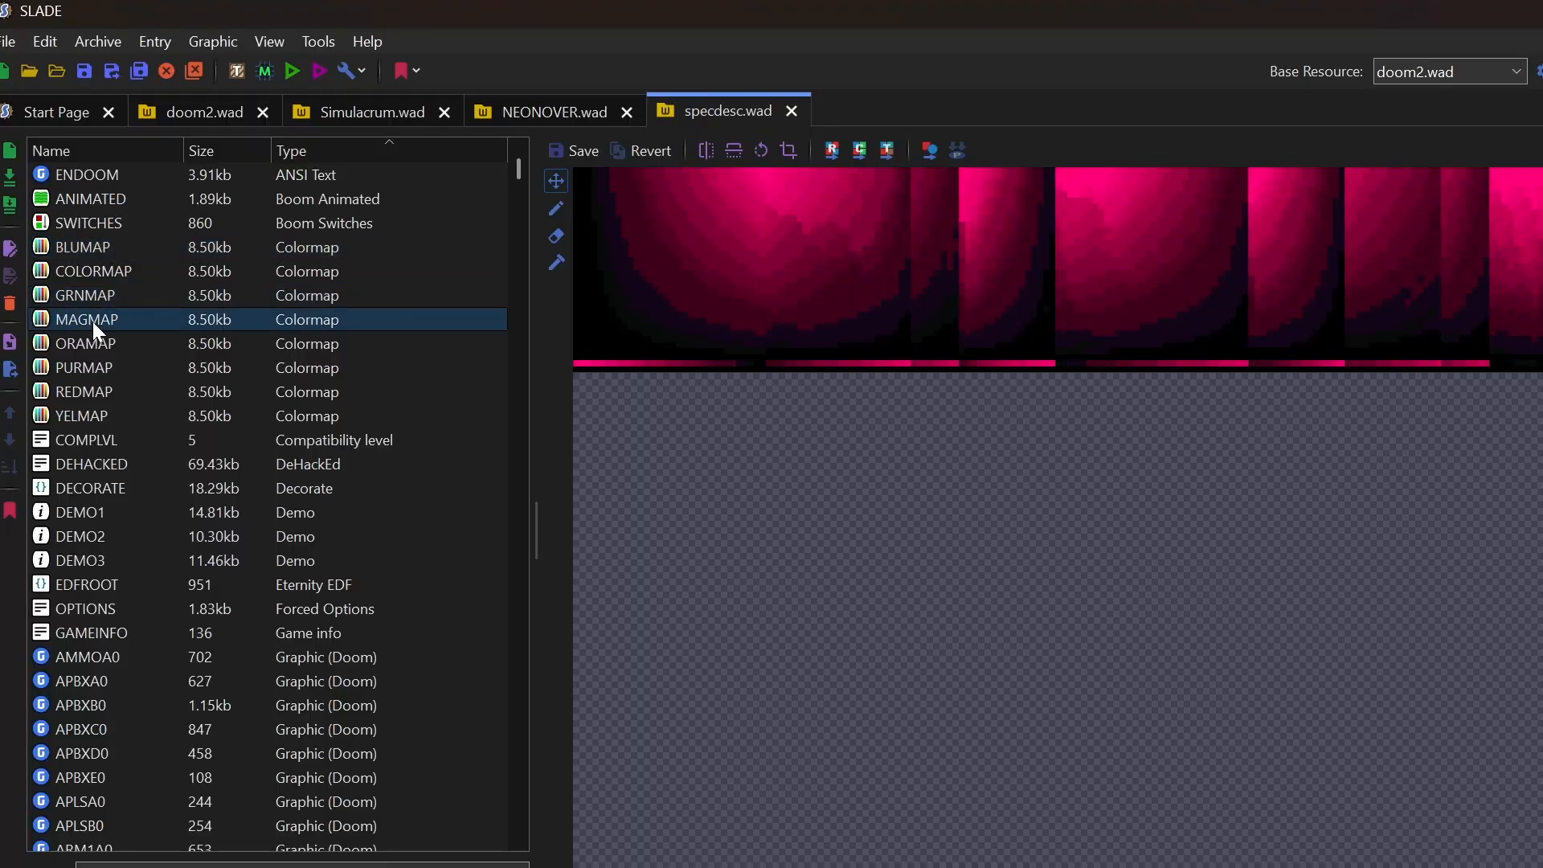
click(93, 347)
click(93, 369)
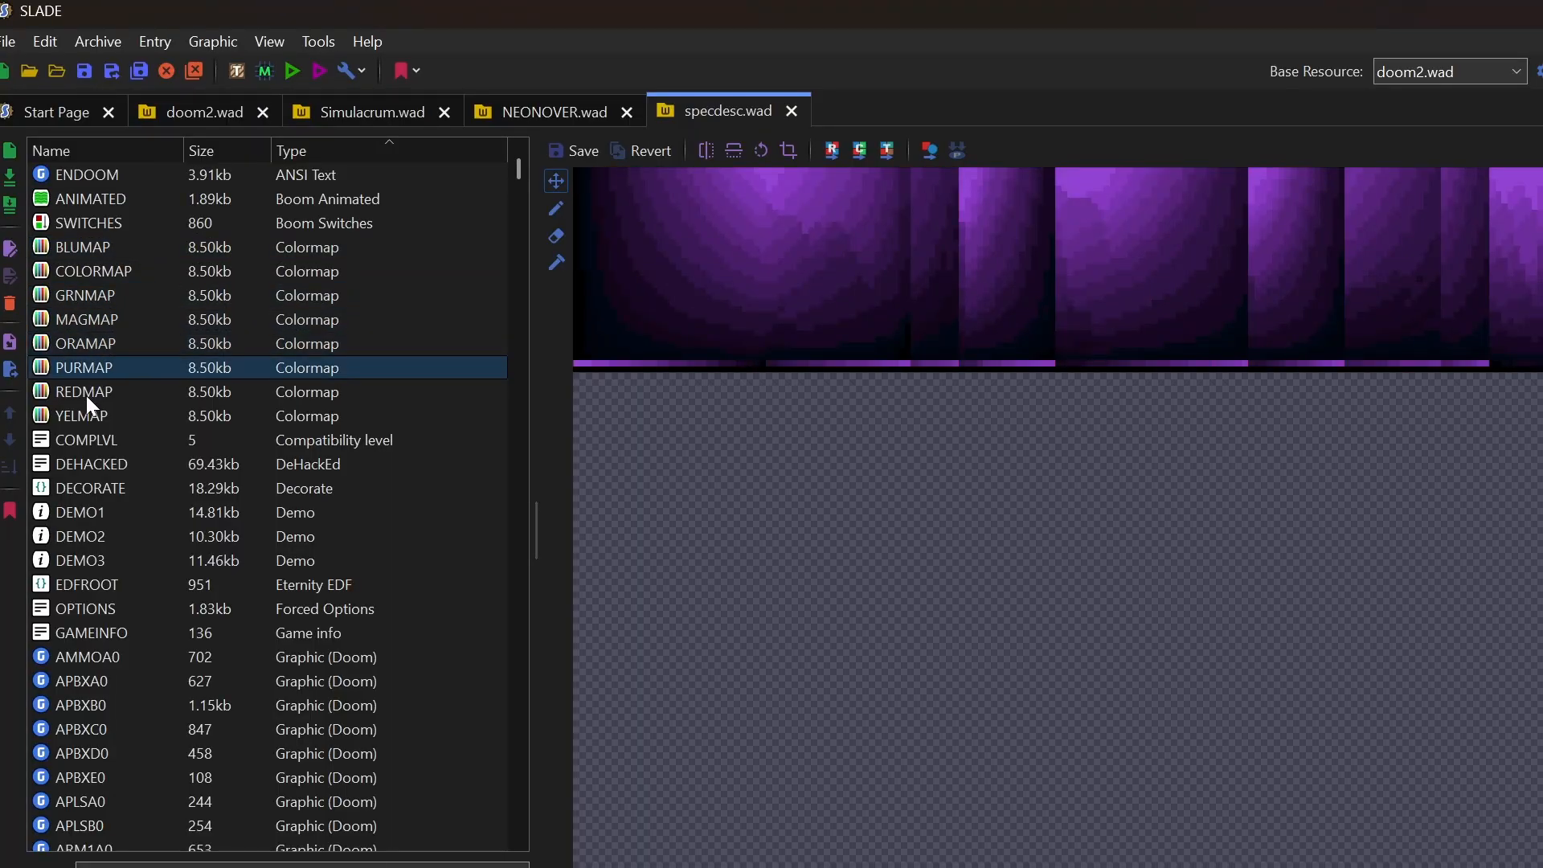
click(85, 395)
click(83, 416)
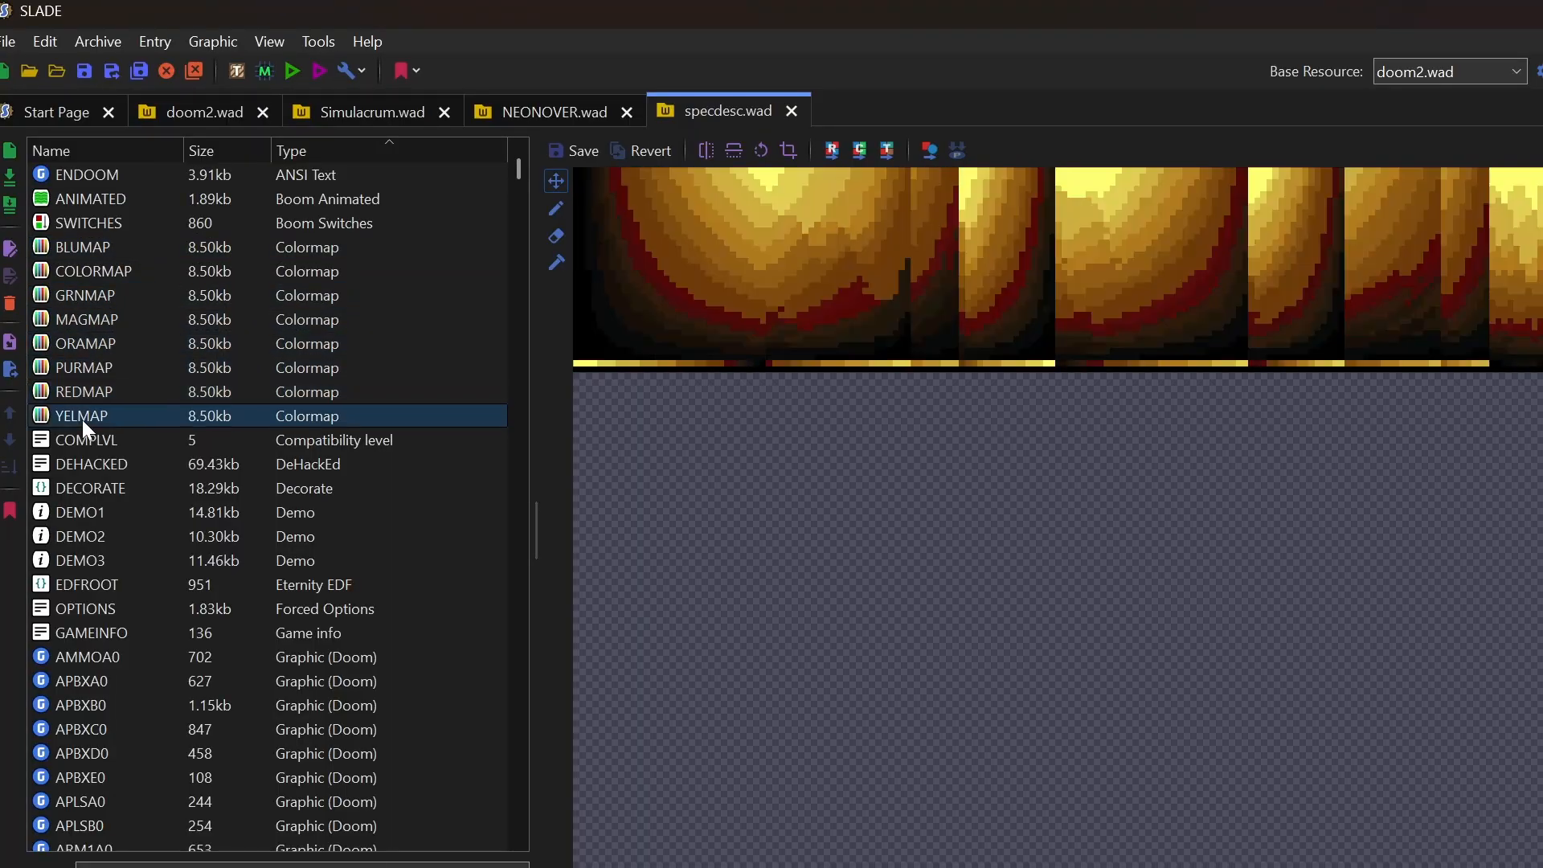
click(96, 276)
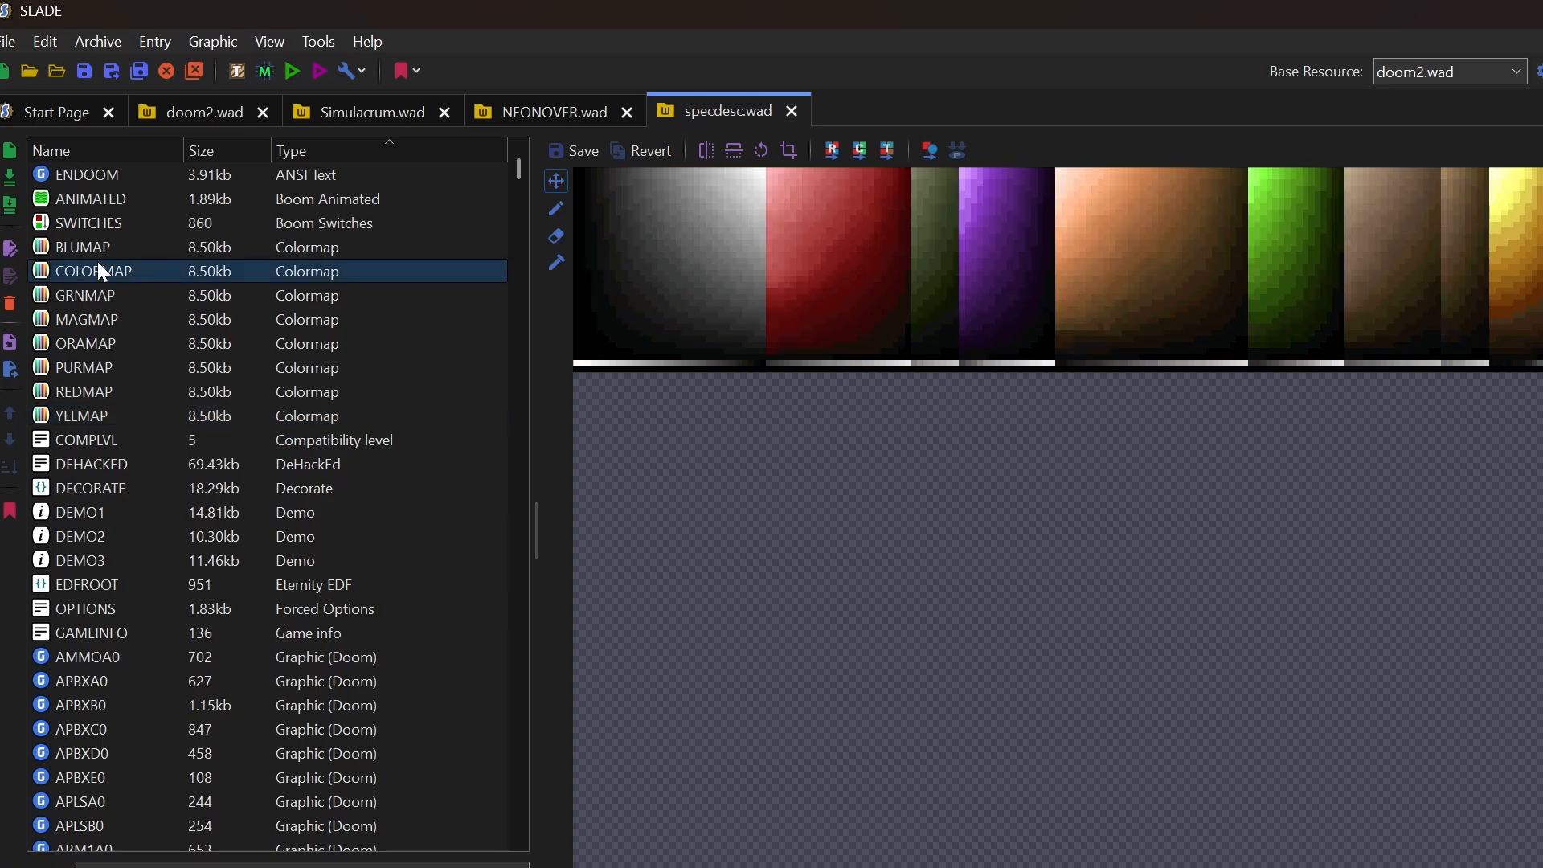
click(95, 253)
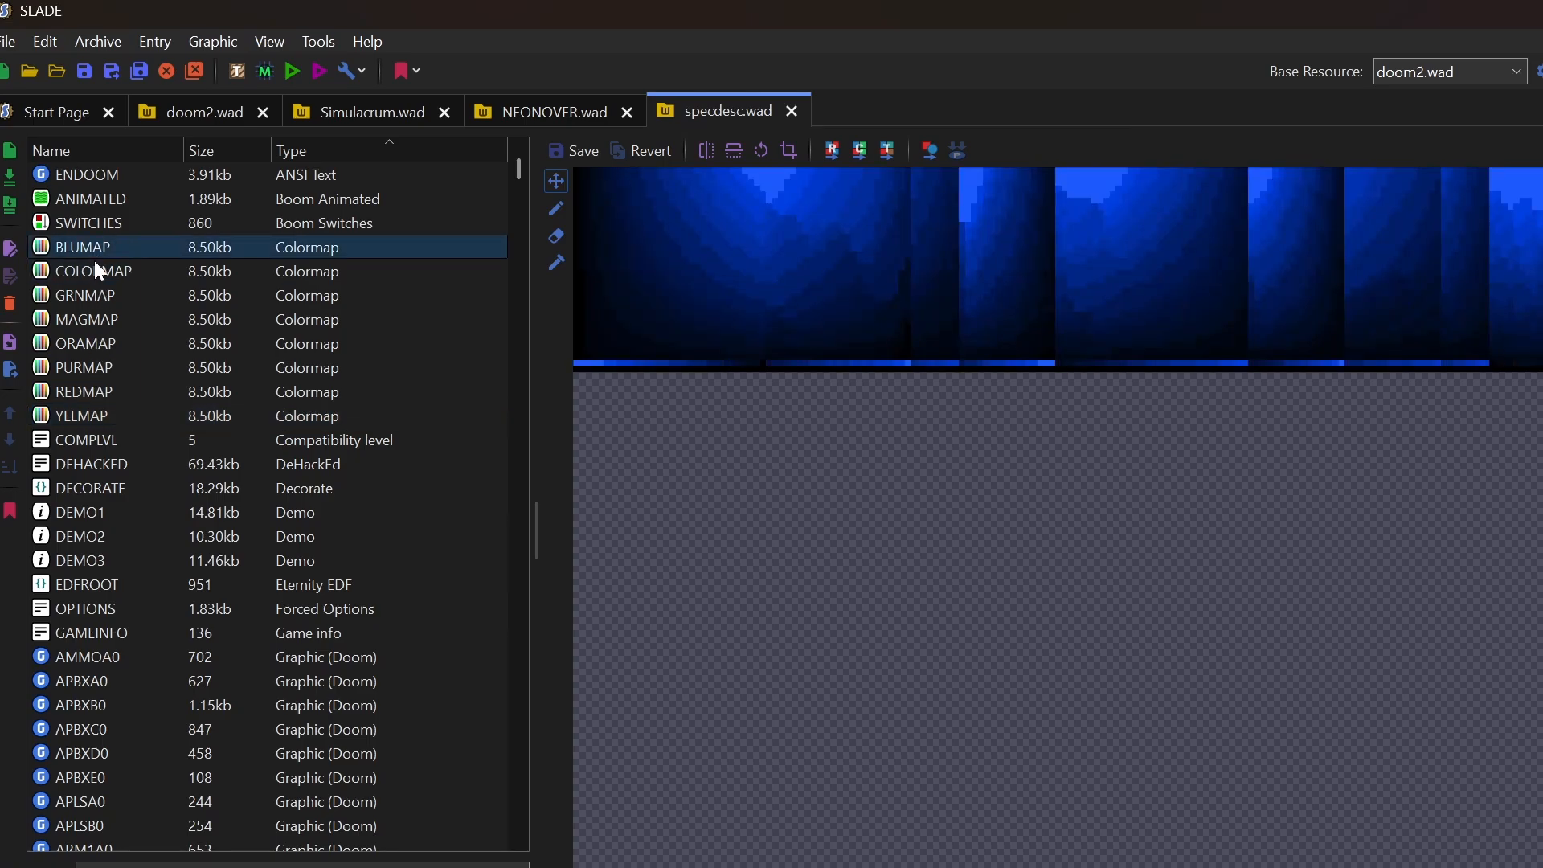
Preview NEONOVER.wad's COLORMAP, GREENMAP, NEONMAP, REDMAP and SEPIAMAP colormaps
click(547, 111)
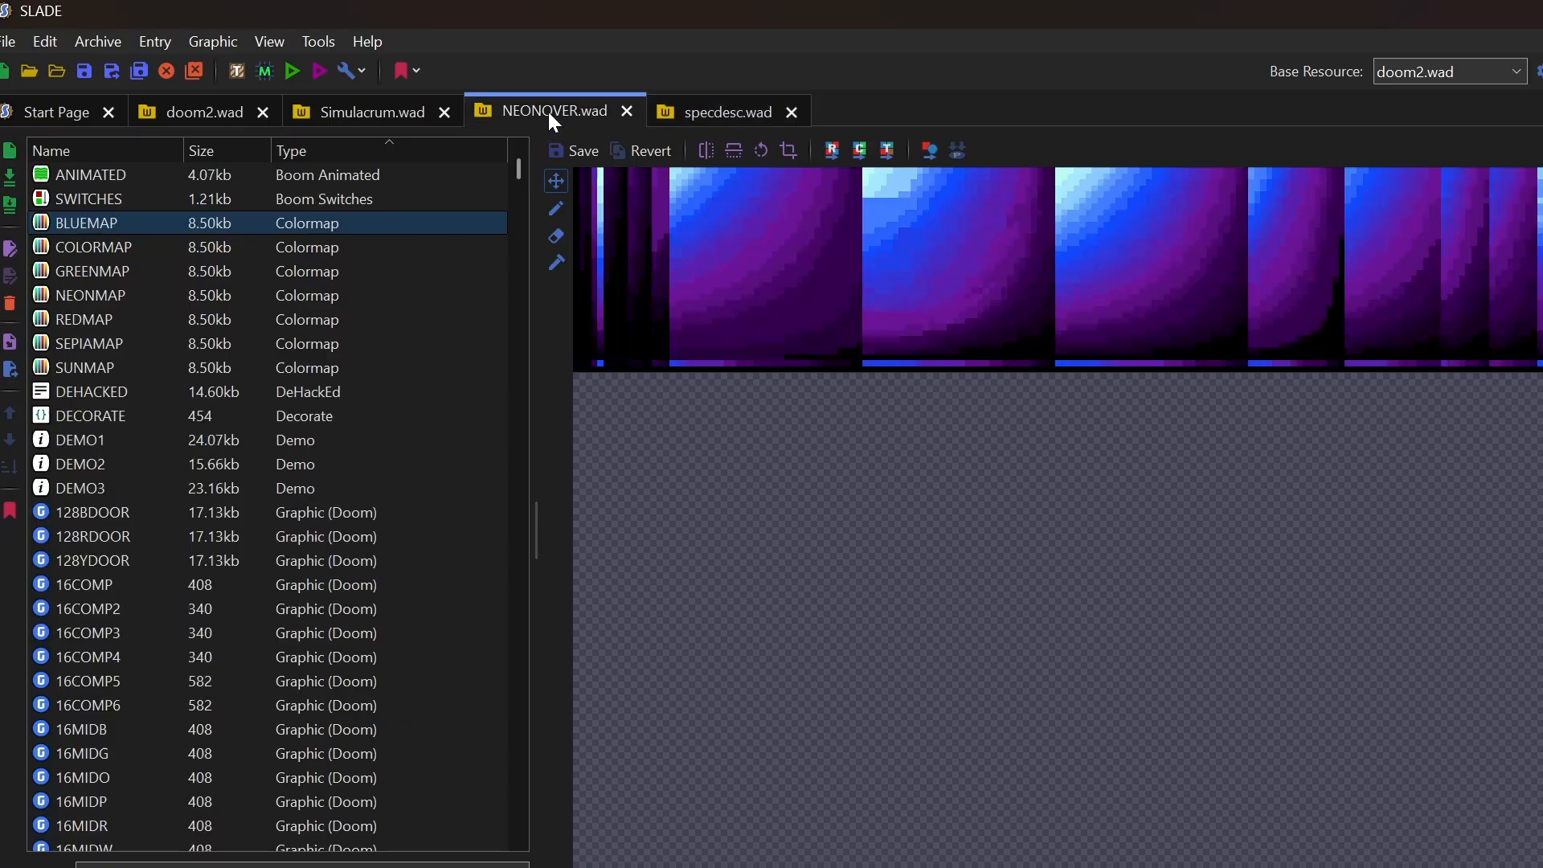
click(89, 246)
click(84, 269)
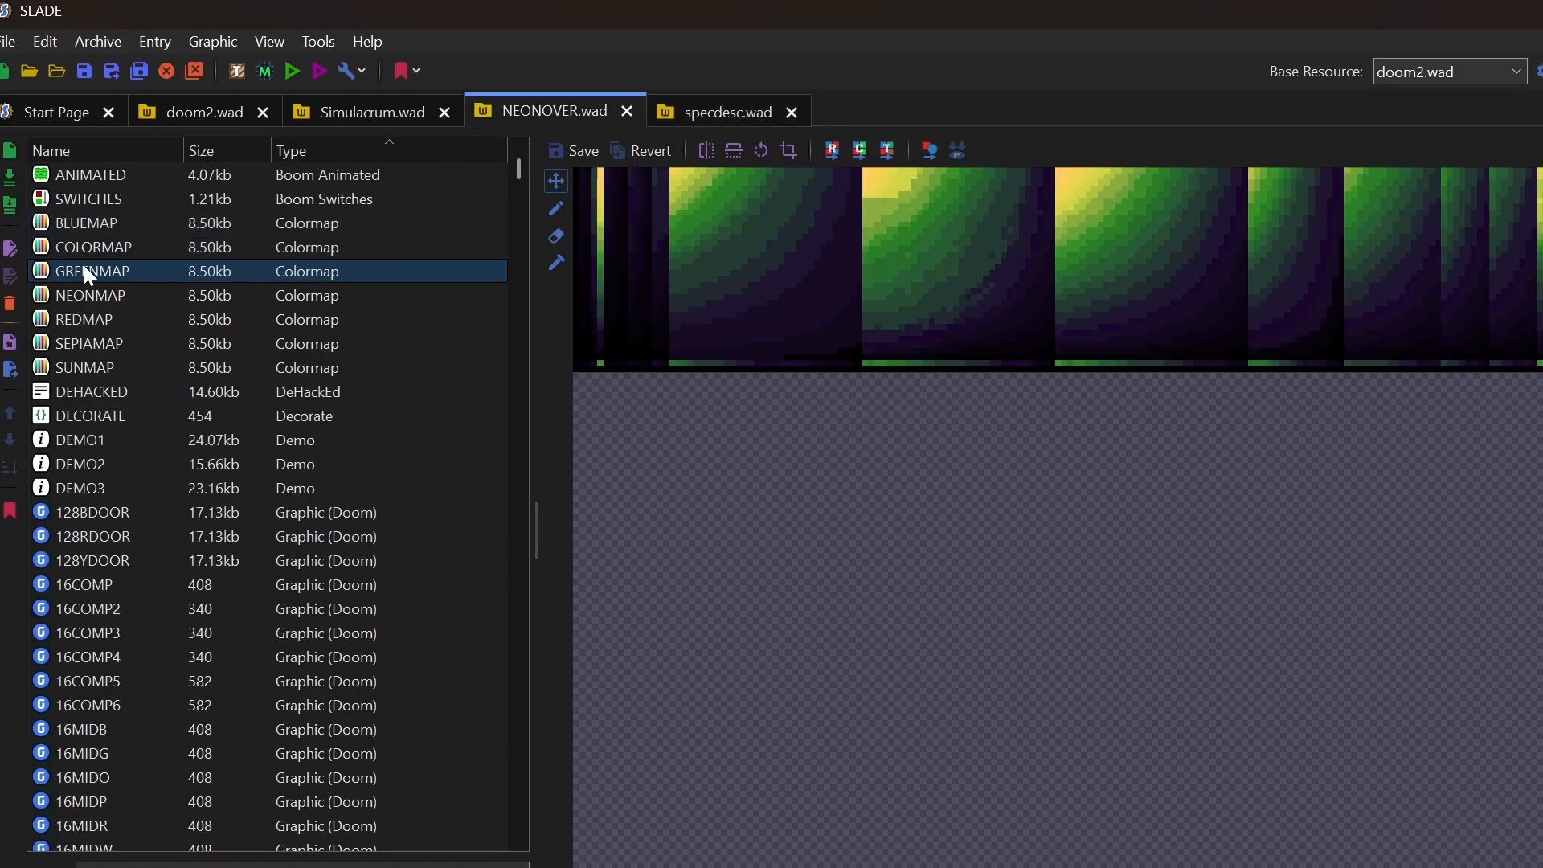
click(82, 295)
click(76, 321)
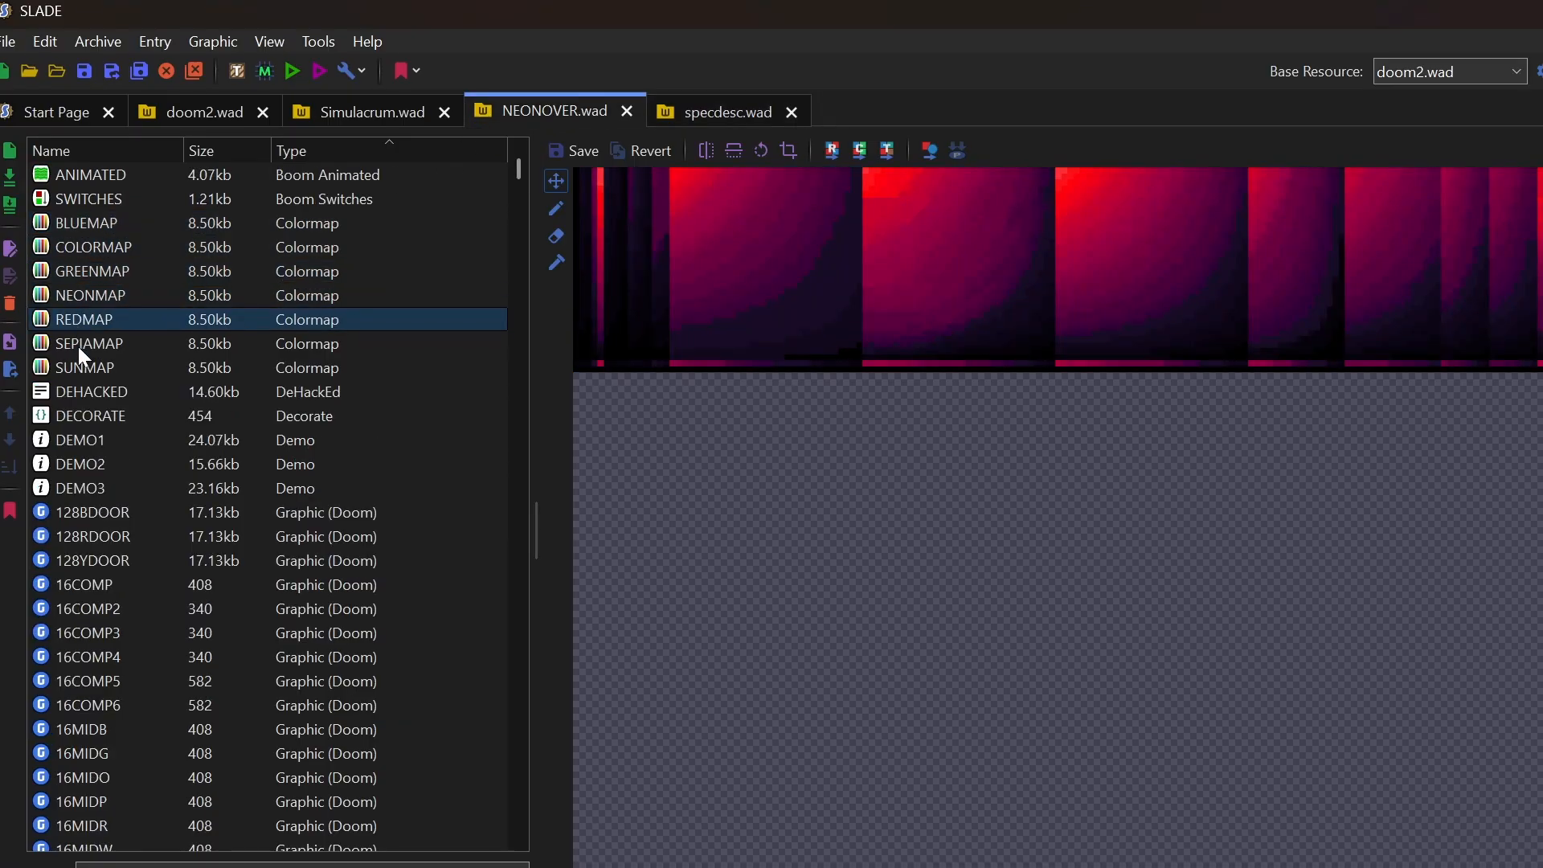
click(92, 344)
Preview Simulacrum.wad's COLORMAP, GRAYMAP and GREENMAP colormaps
click(346, 108)
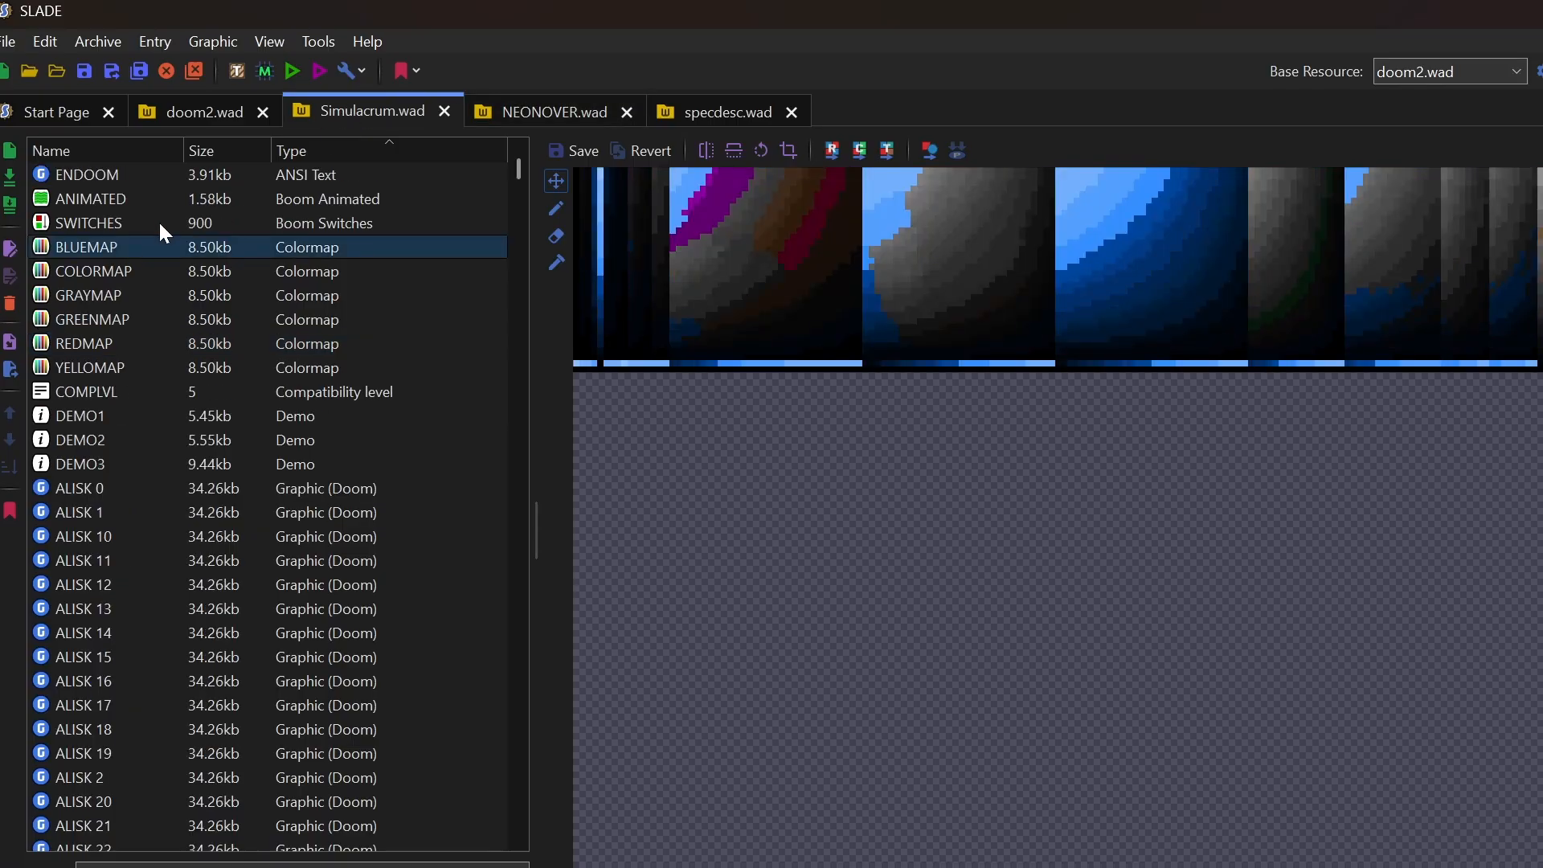
click(98, 268)
click(95, 291)
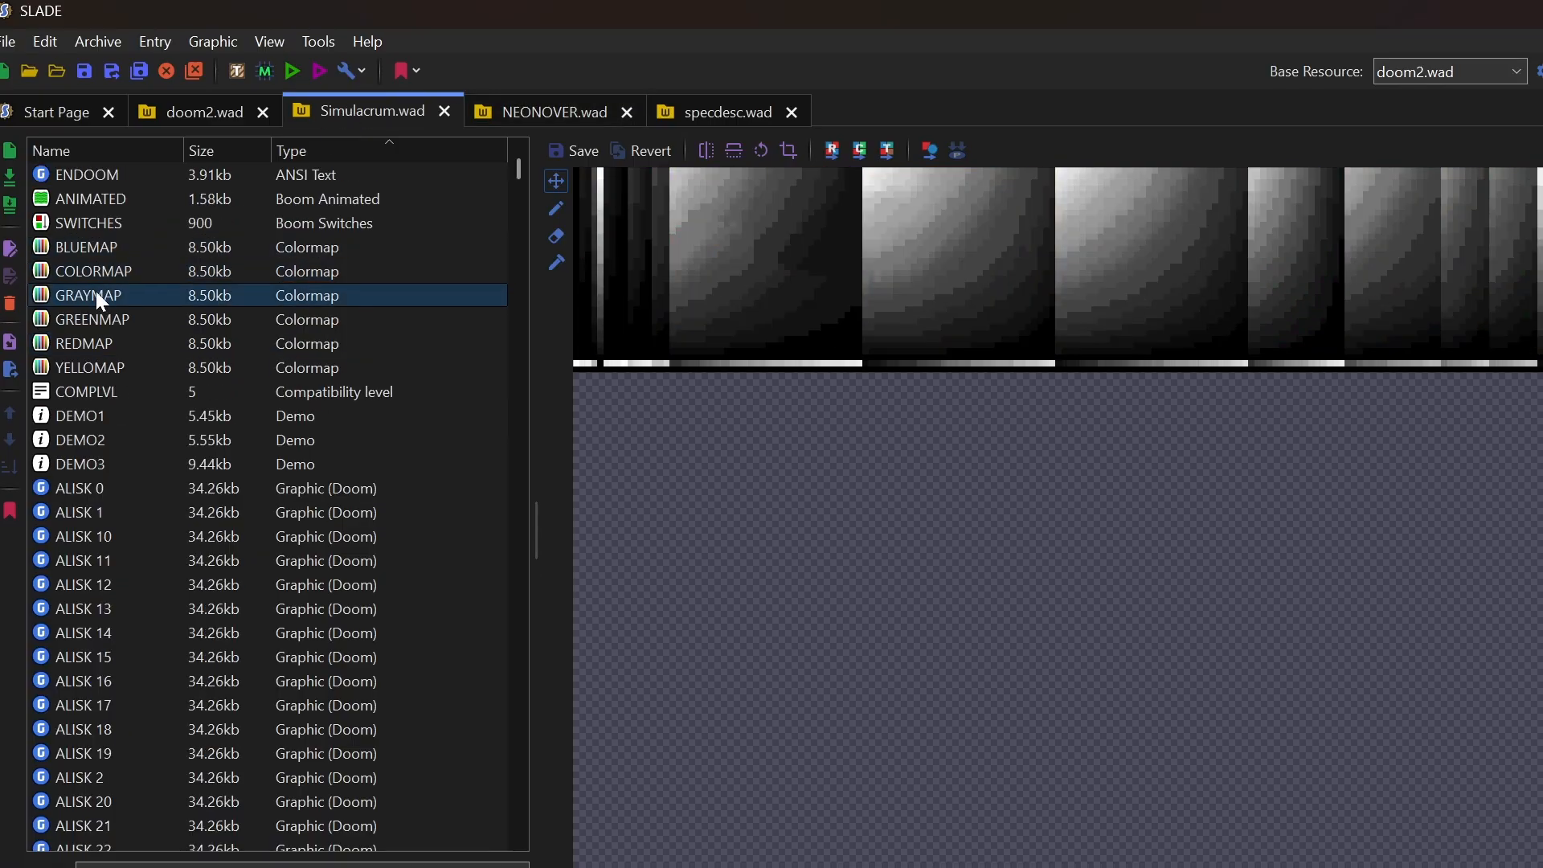
click(89, 319)
Return to specdesc.wad, then walk forward into the blue-tinted water cave in the source port
click(710, 106)
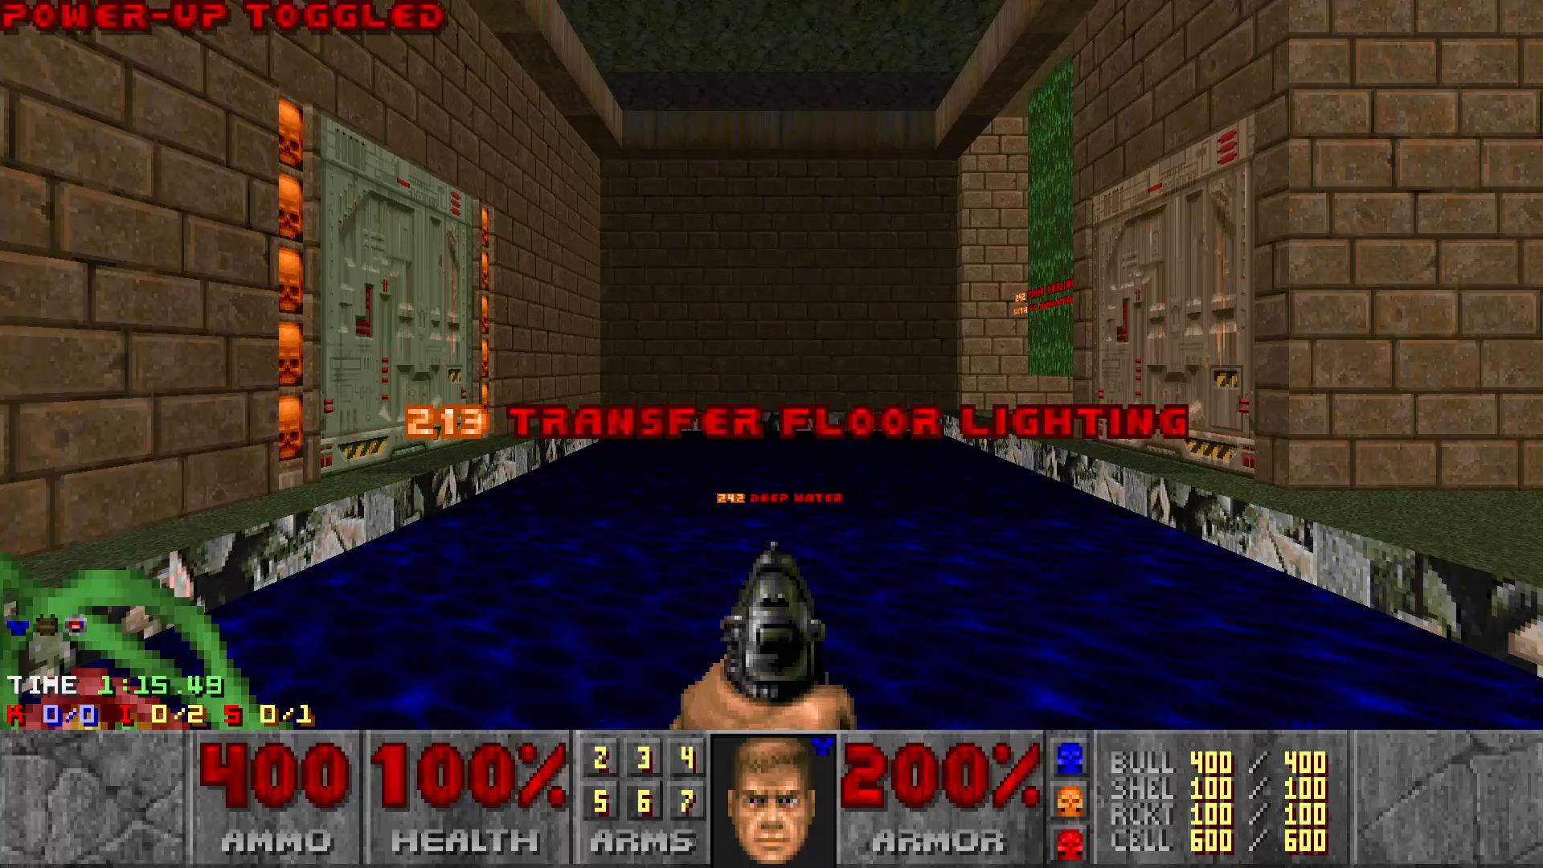
key(w)
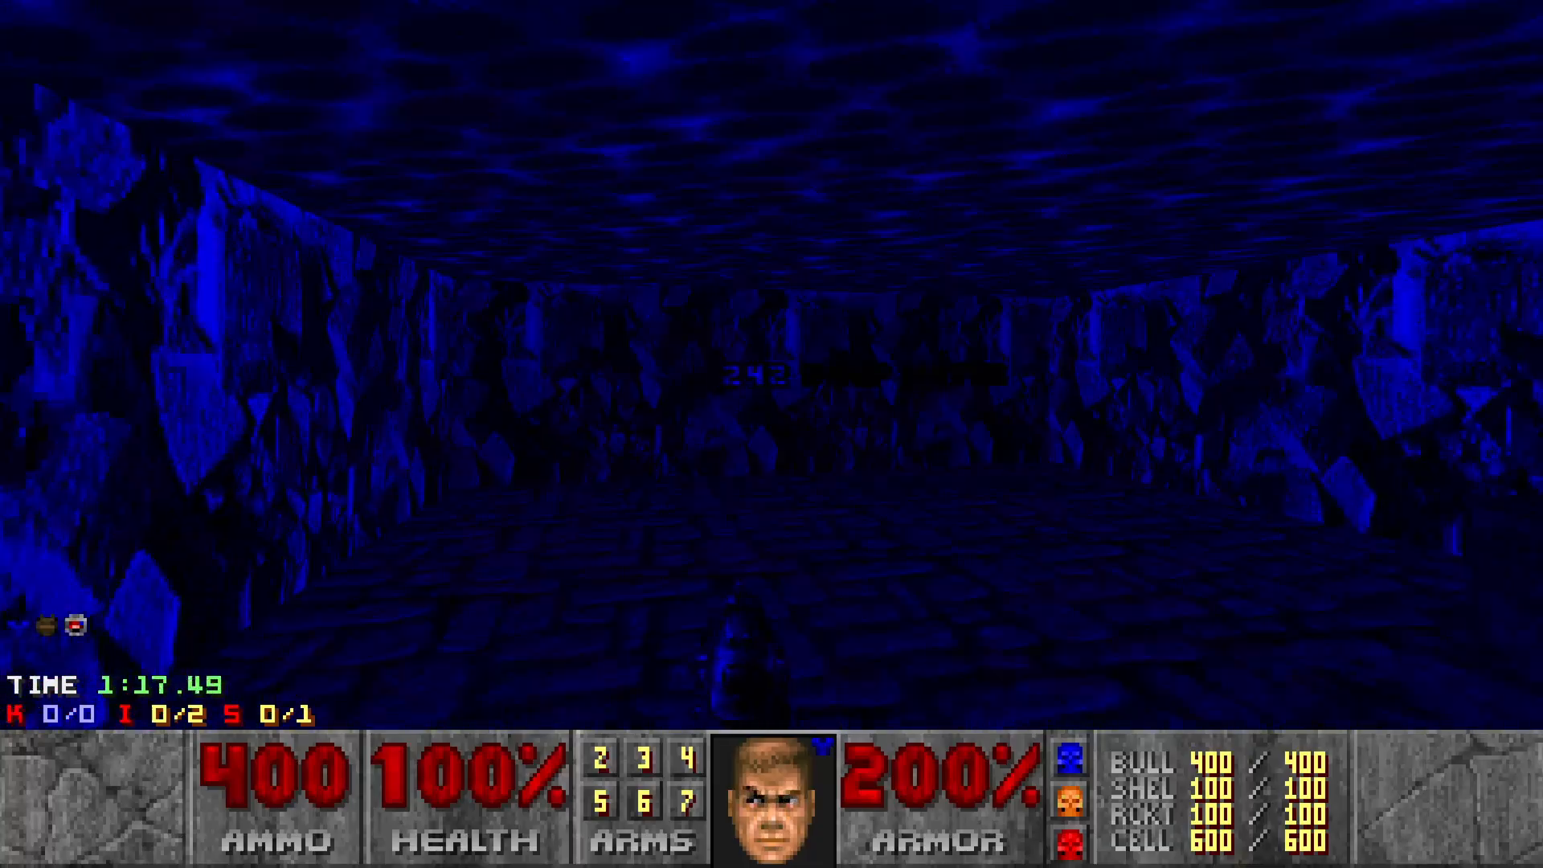
key(w)
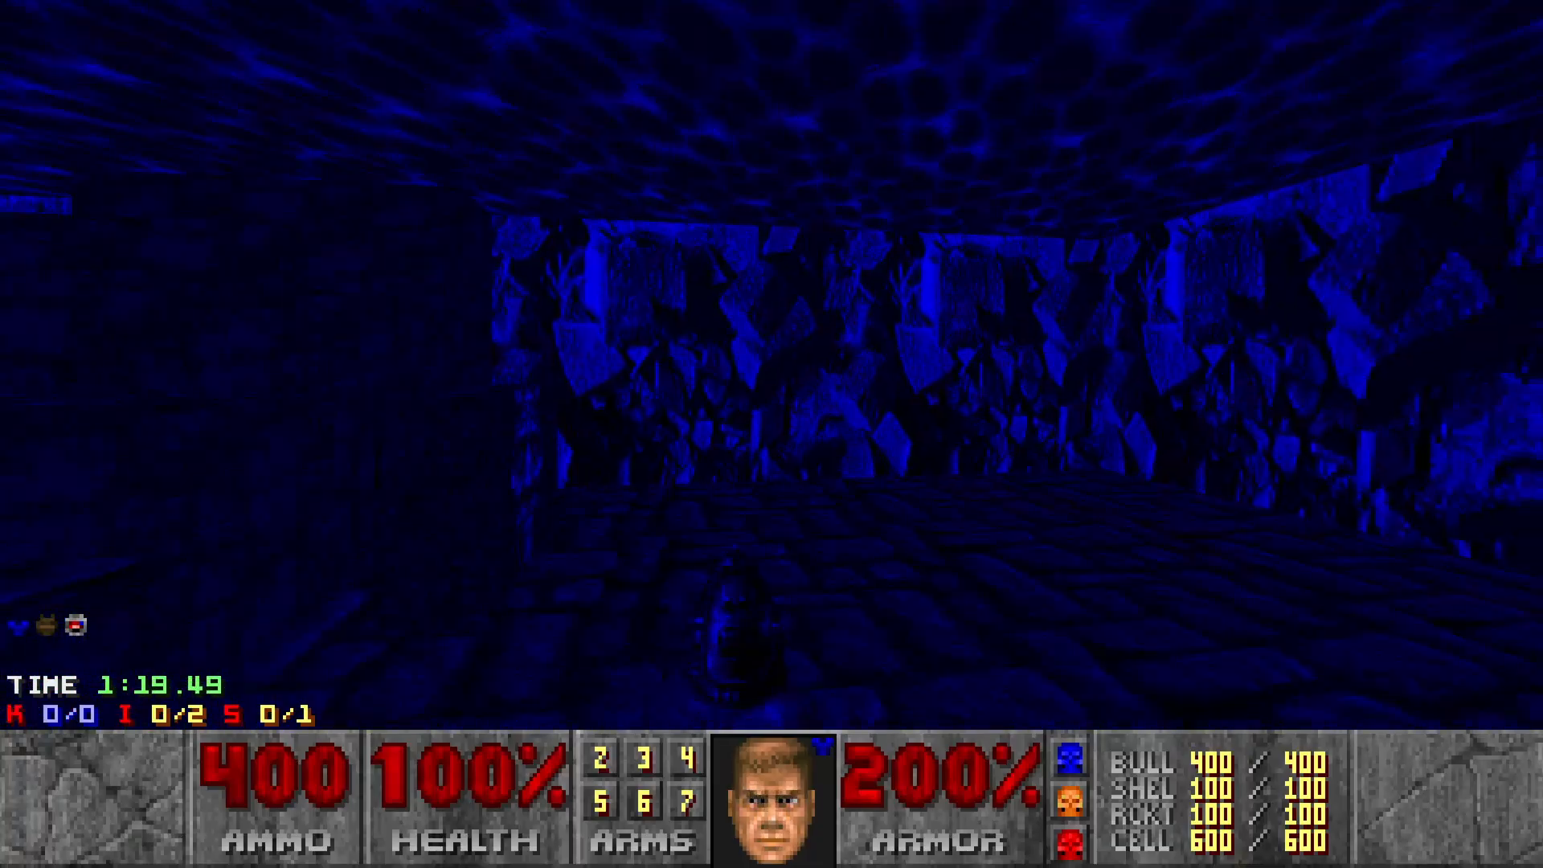
key(w)
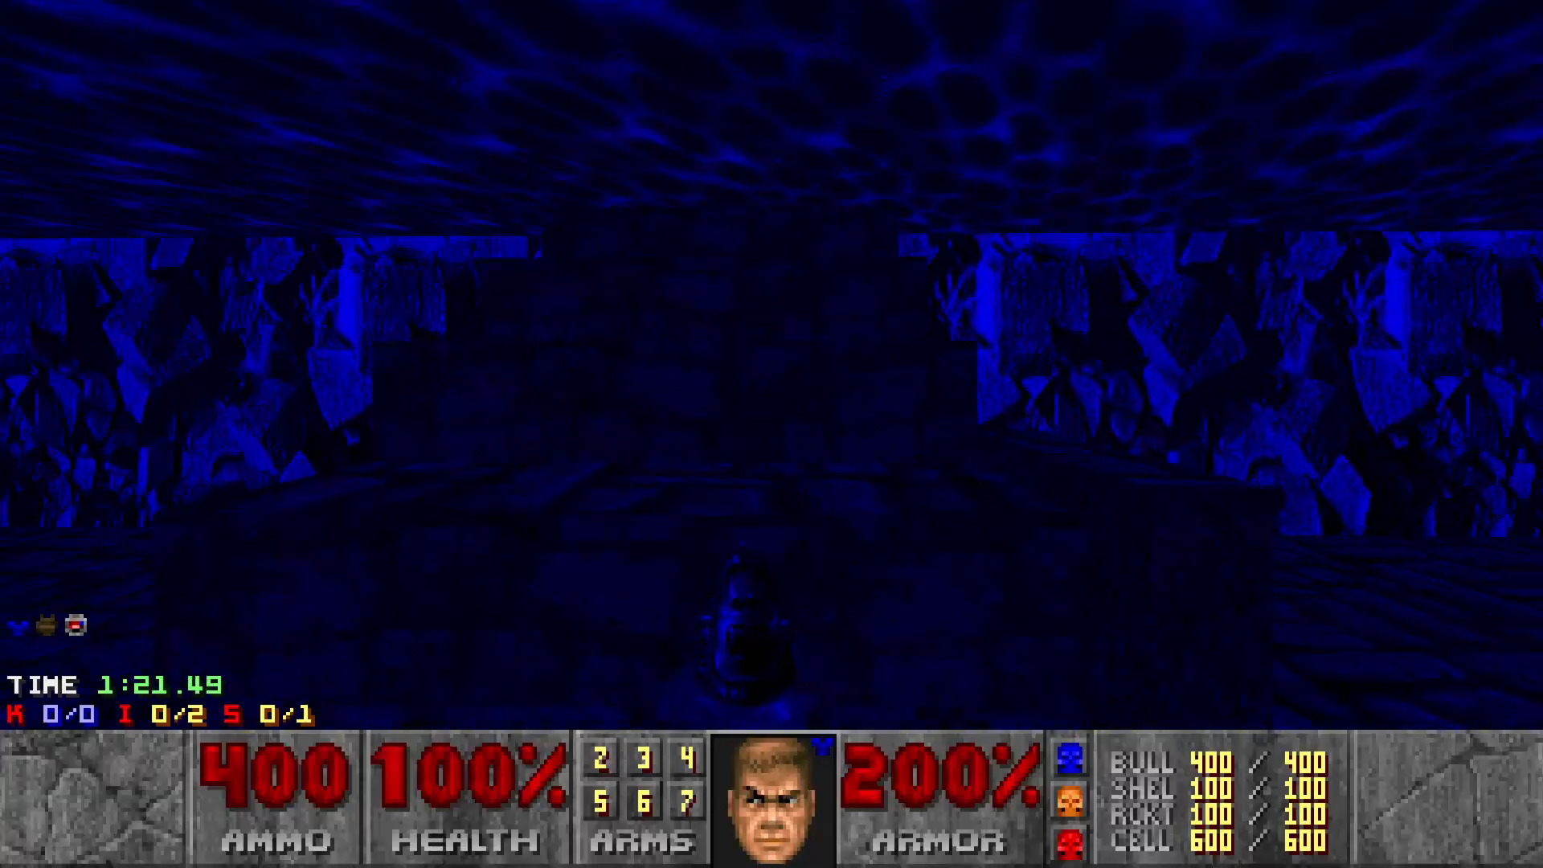
key(w)
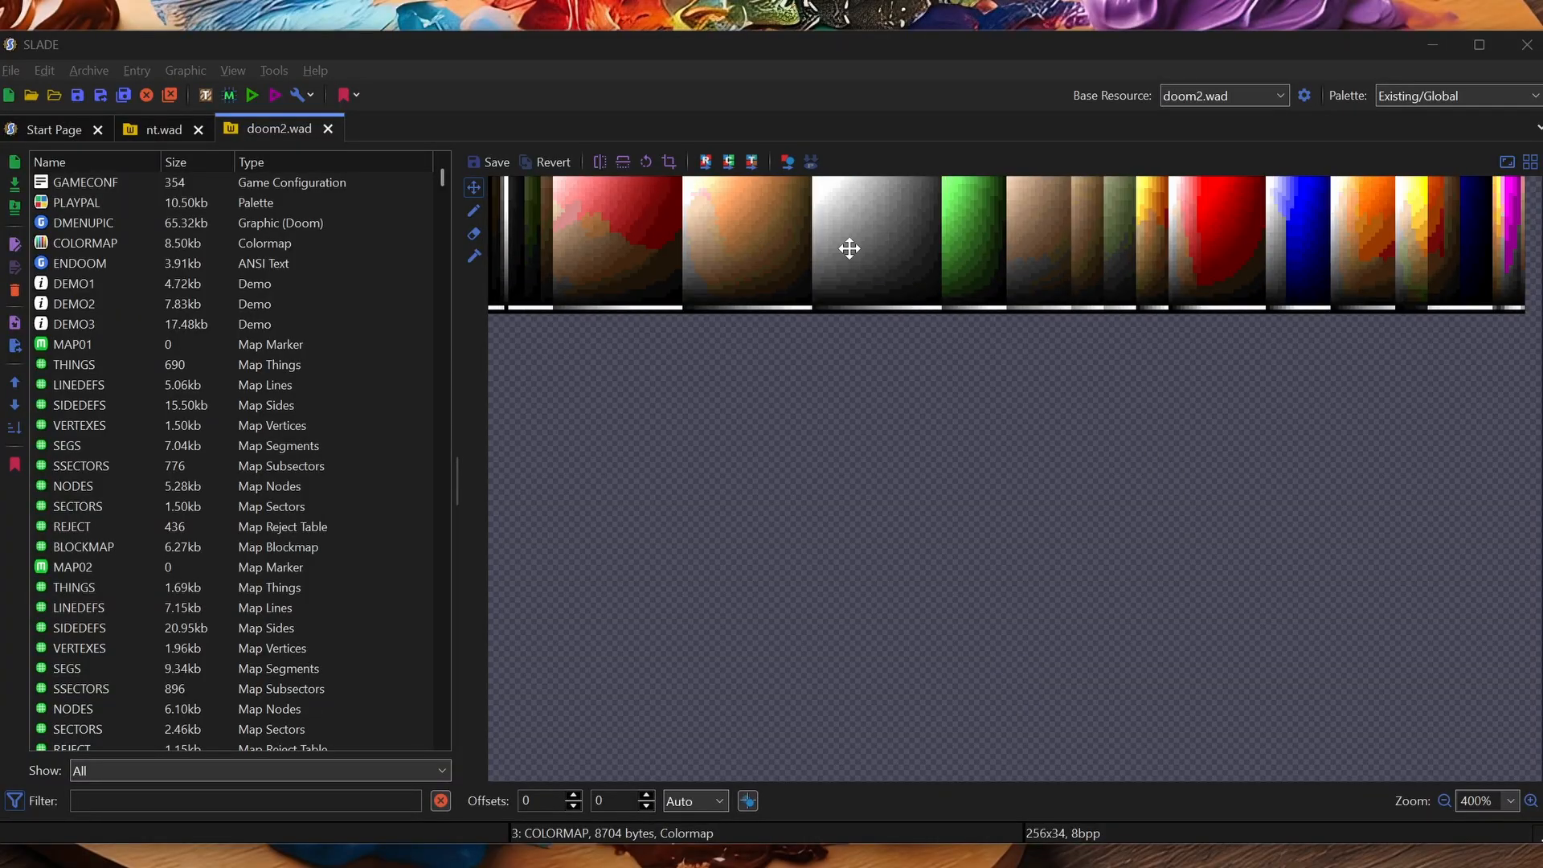
Preview doom2.wad's COLORMAP and PLAYPAL, then specdesc.wad's GRNMAP through YELMAP, COLORMAP and BLUMAP
click(103, 243)
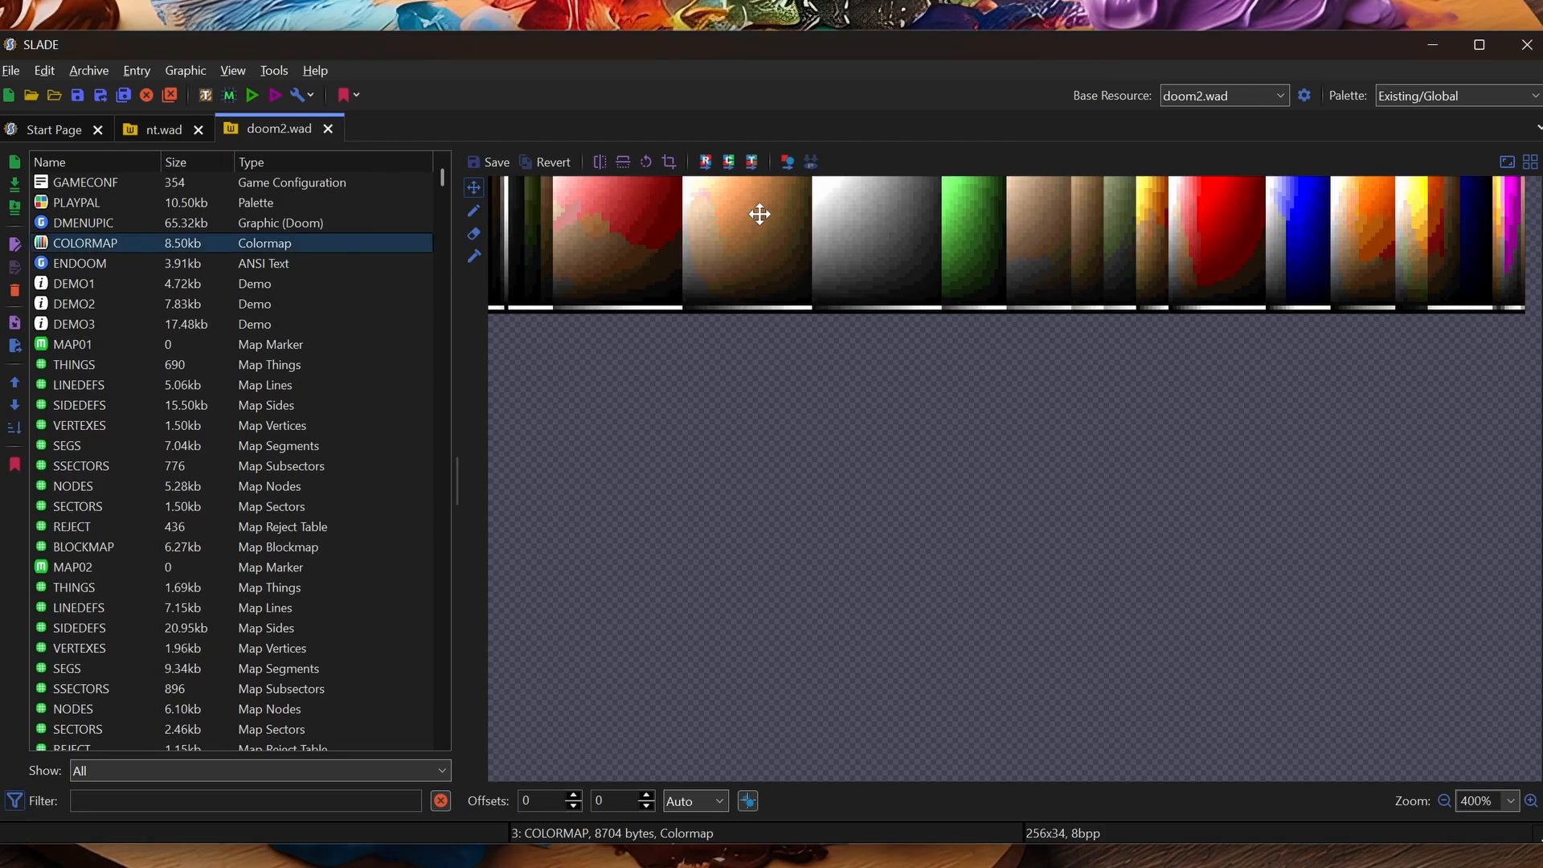
click(76, 203)
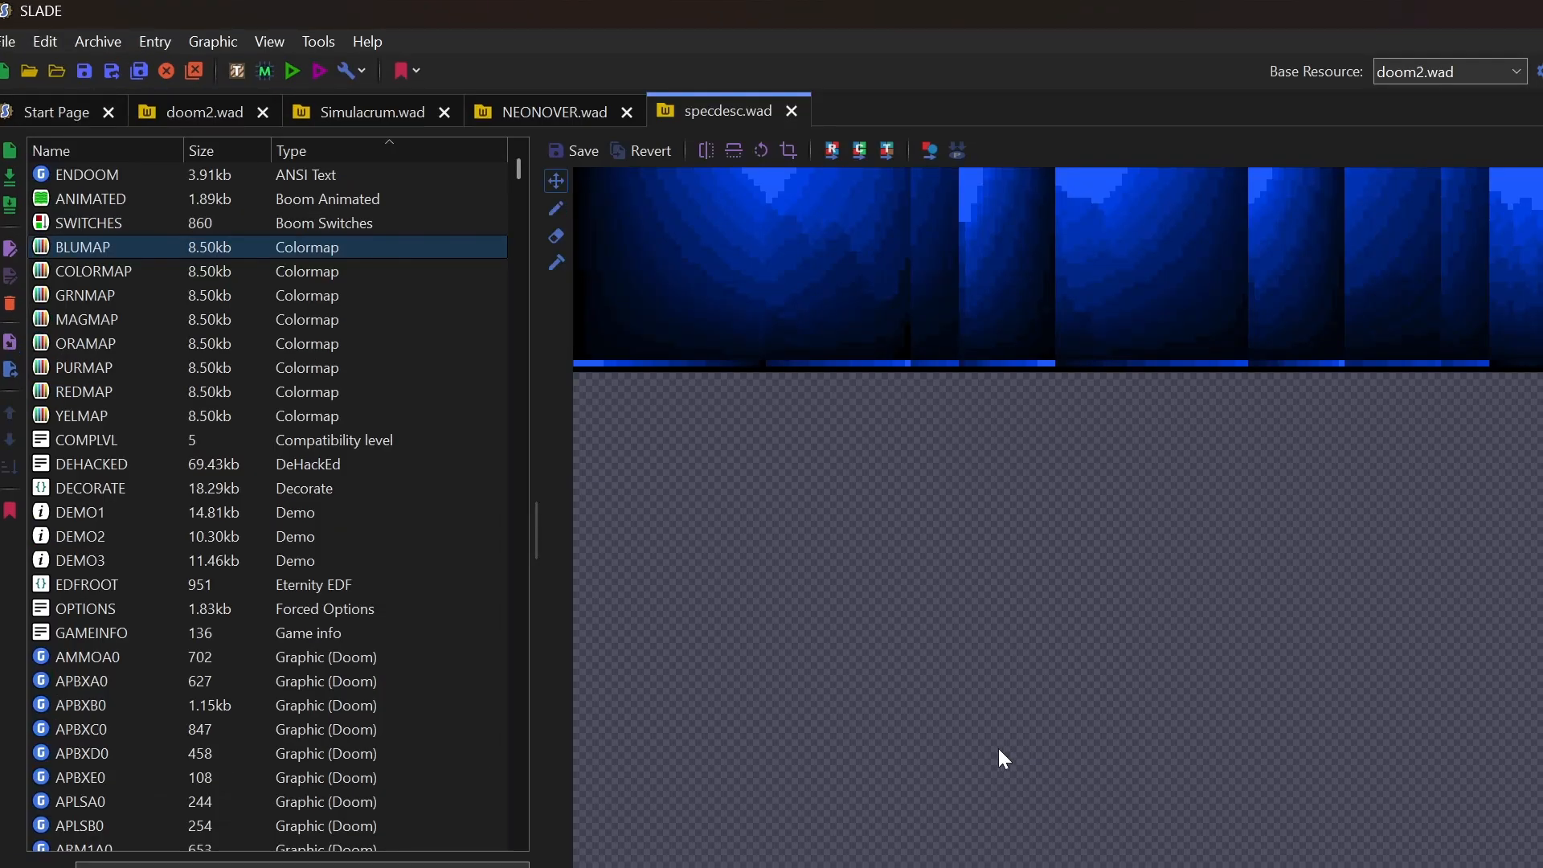
click(93, 297)
click(94, 321)
click(93, 345)
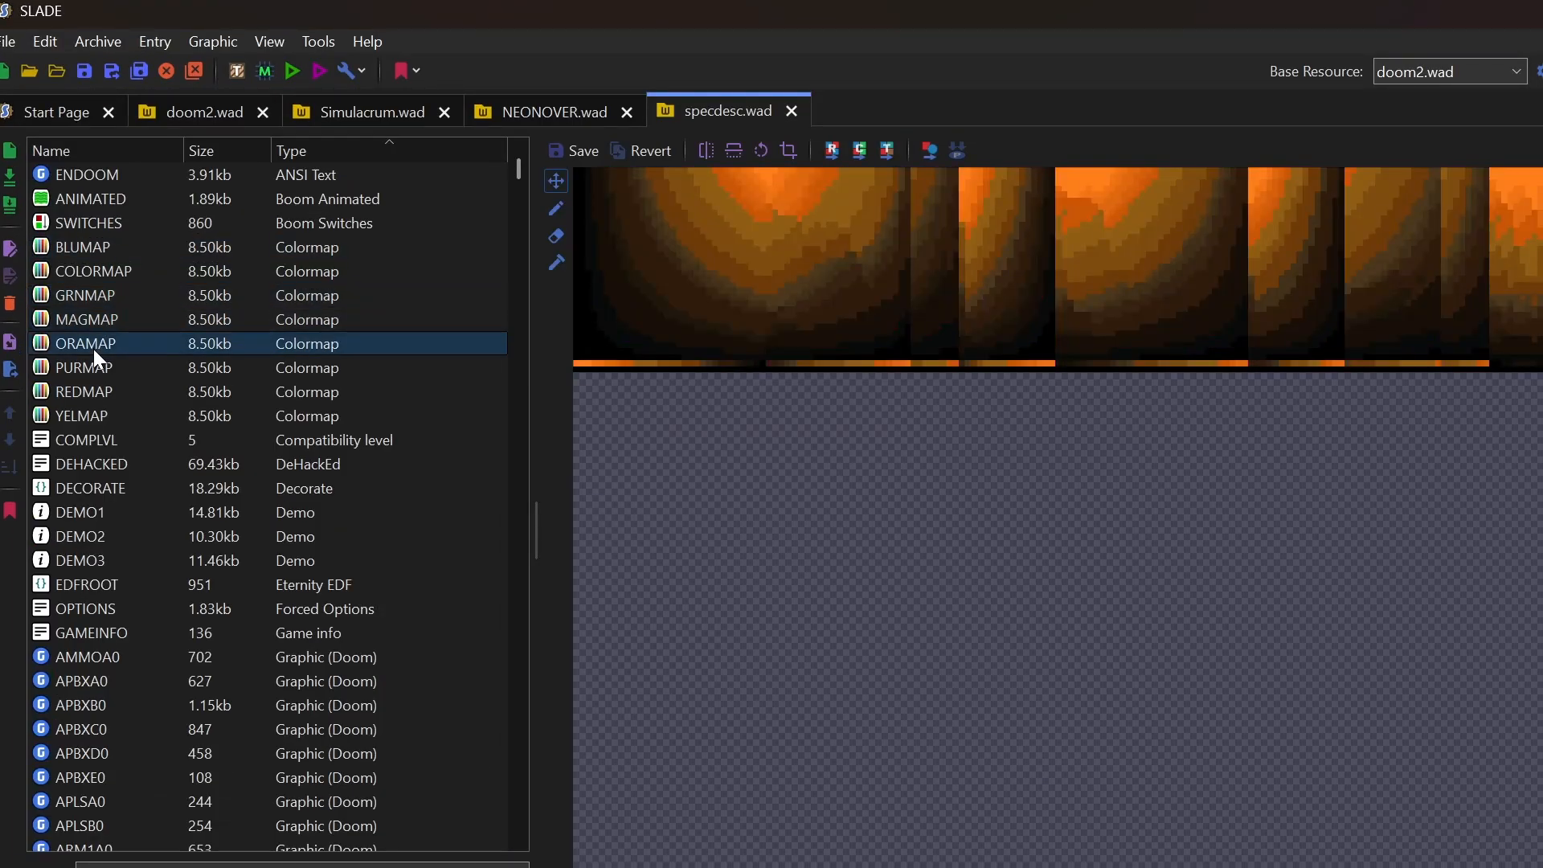
click(93, 369)
click(87, 392)
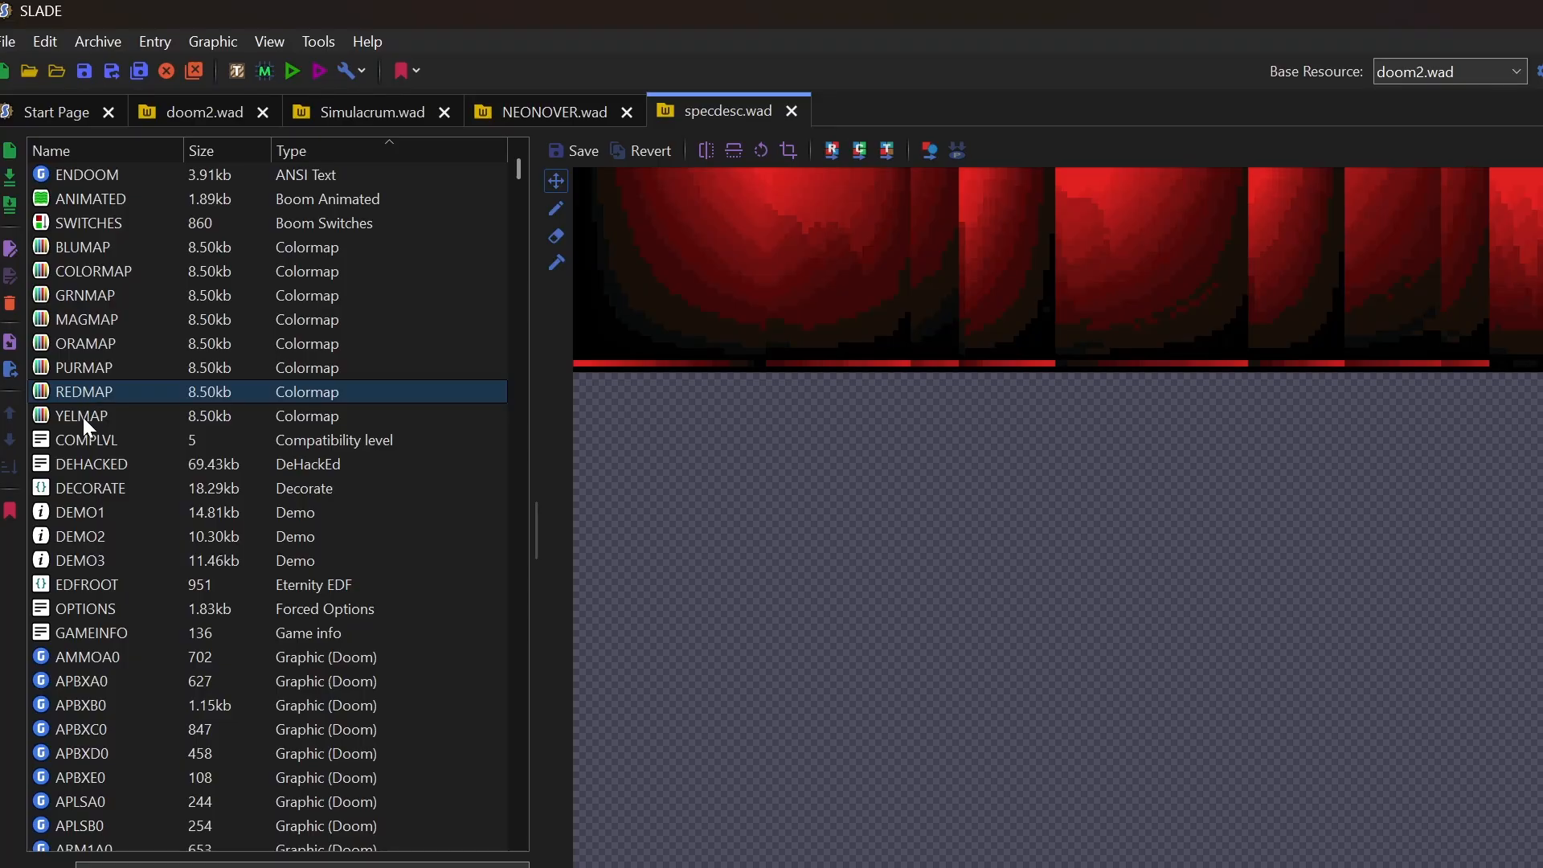
click(84, 417)
click(97, 277)
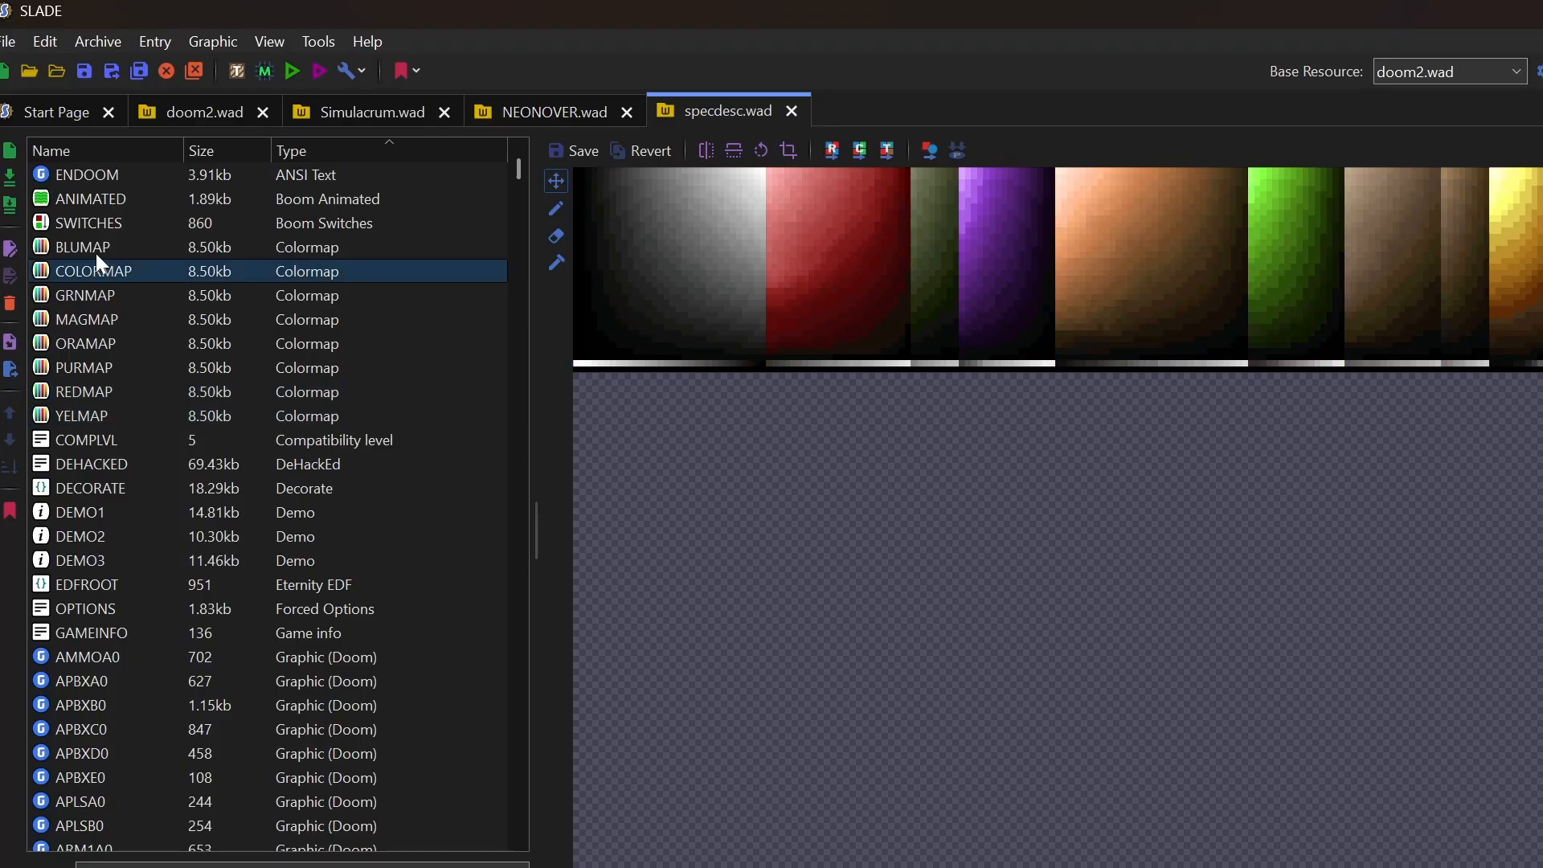
click(95, 253)
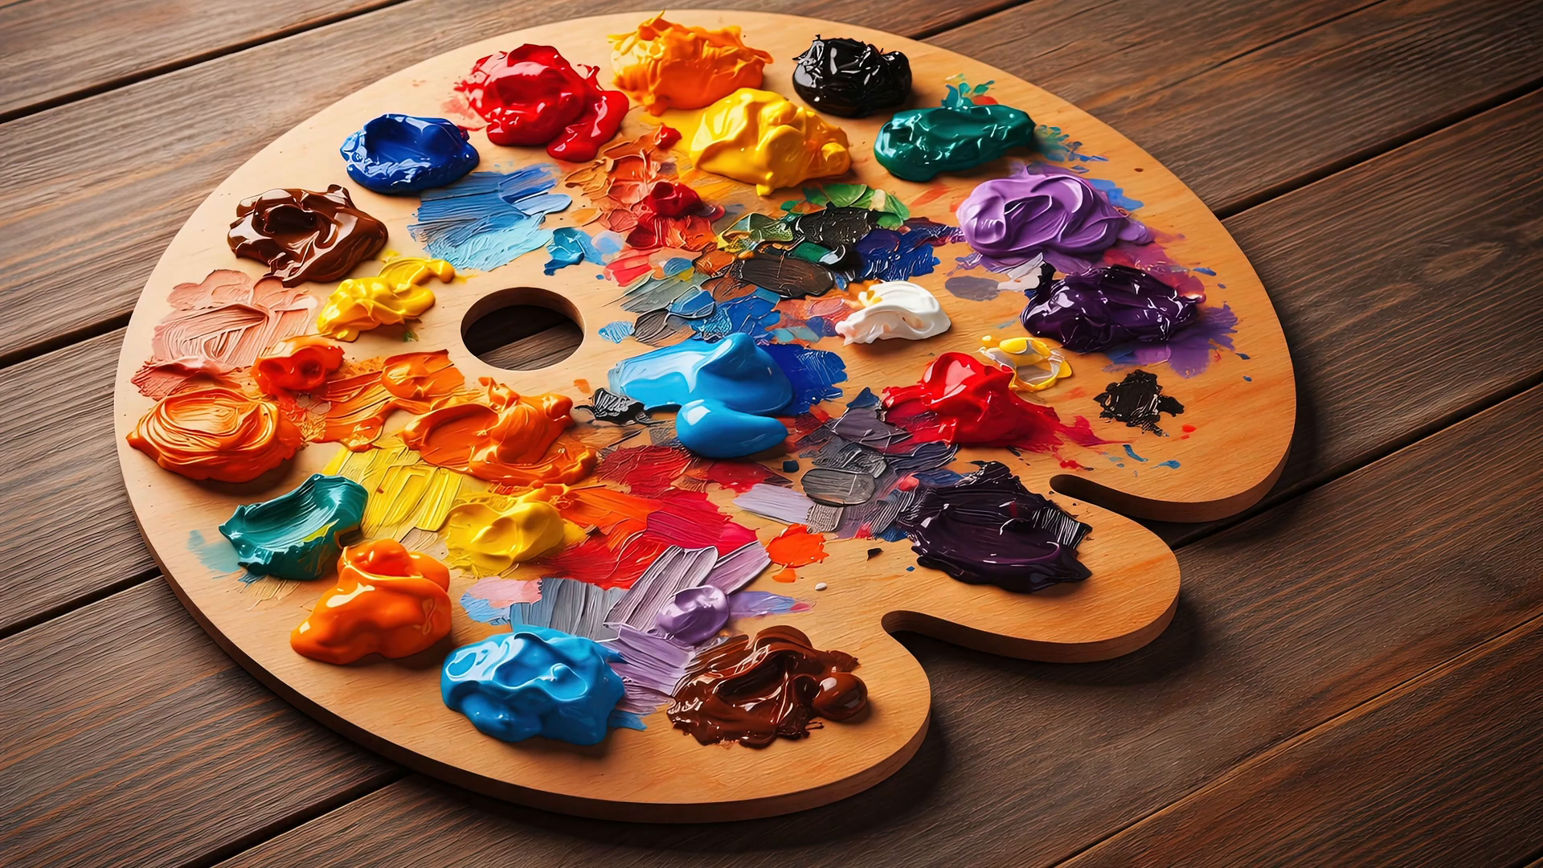